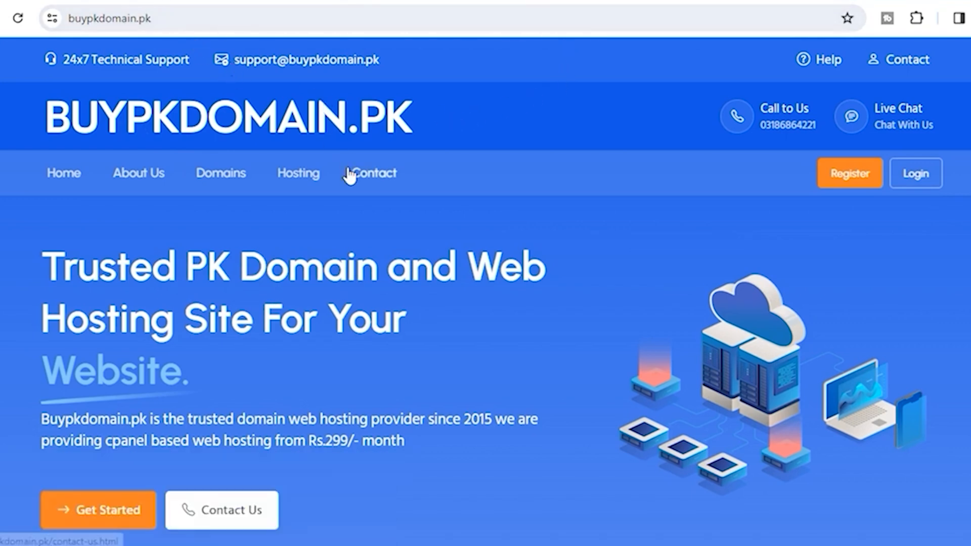
# Look over the Domains and Hosting menus on buypkdomain.pk before going to the YouTube channel
pyautogui.moveTo(206, 188)
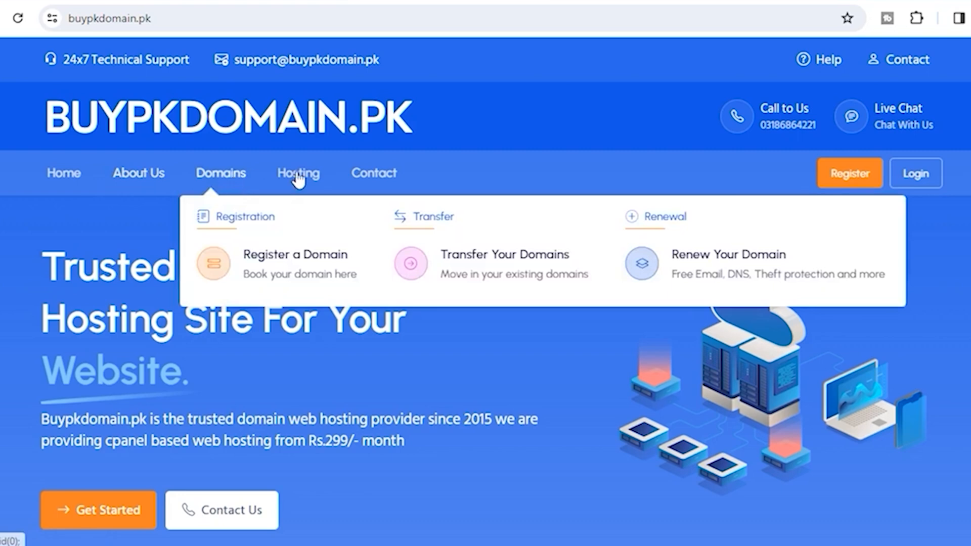
pyautogui.moveTo(298, 172)
pyautogui.moveTo(248, 194)
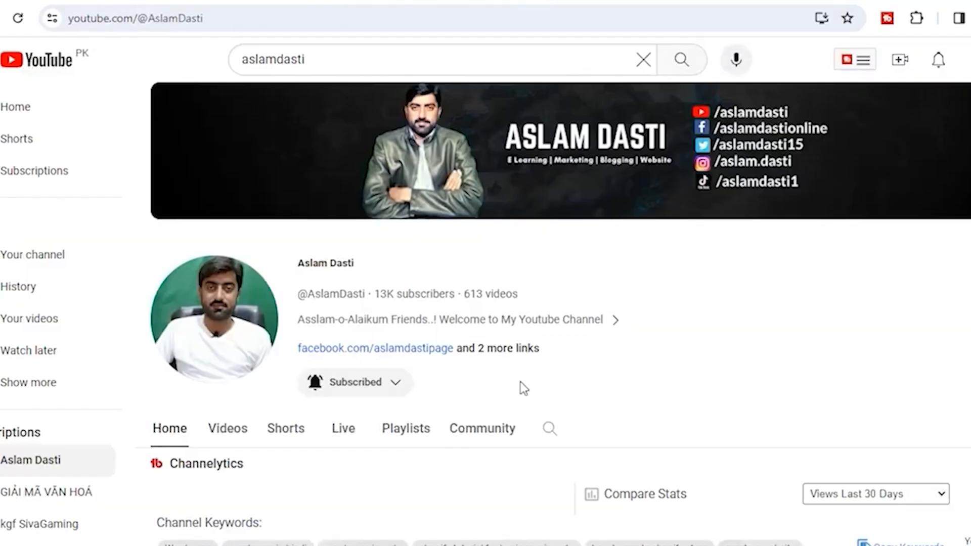
# Open the channel's latest video from its Videos list
pyautogui.scroll(-7, 523, 388)
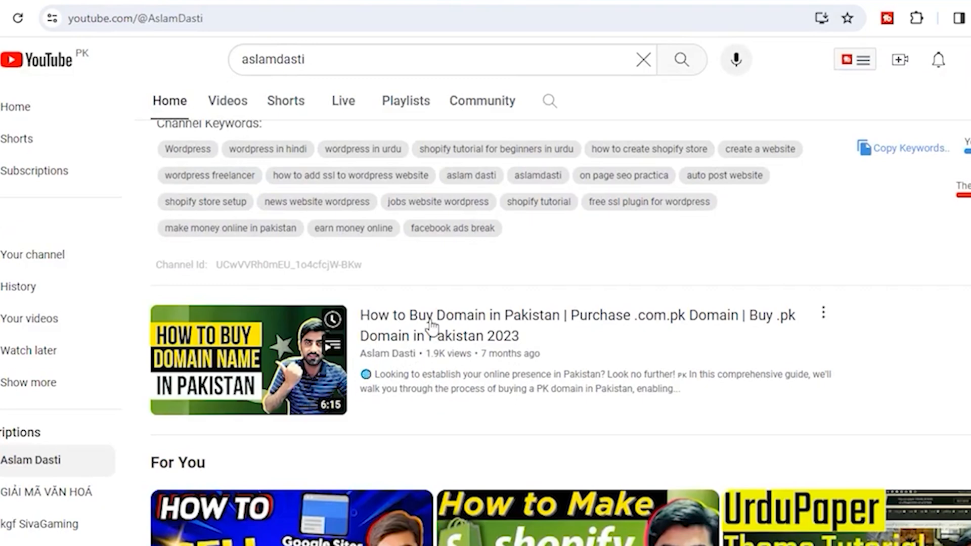
pyautogui.scroll(3, 442, 332)
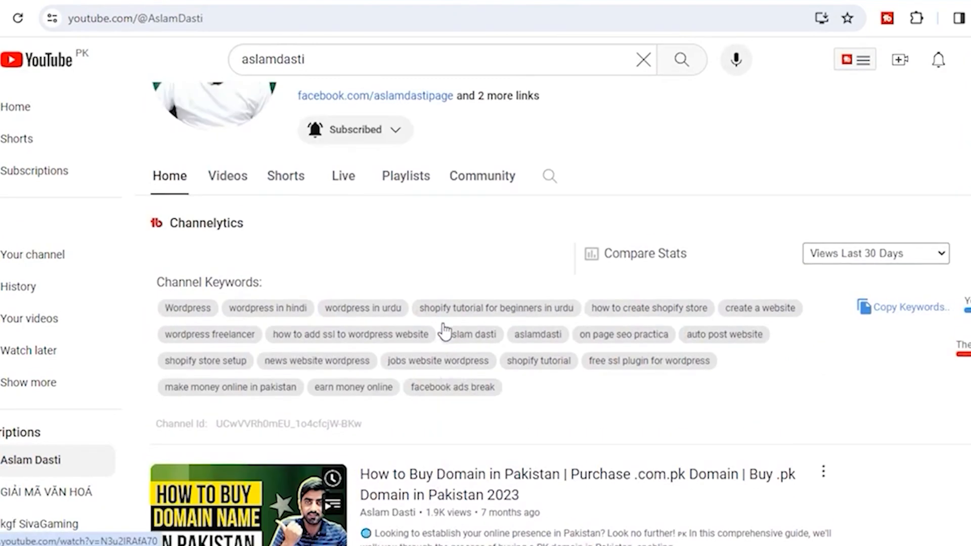
pyautogui.scroll(2, 455, 349)
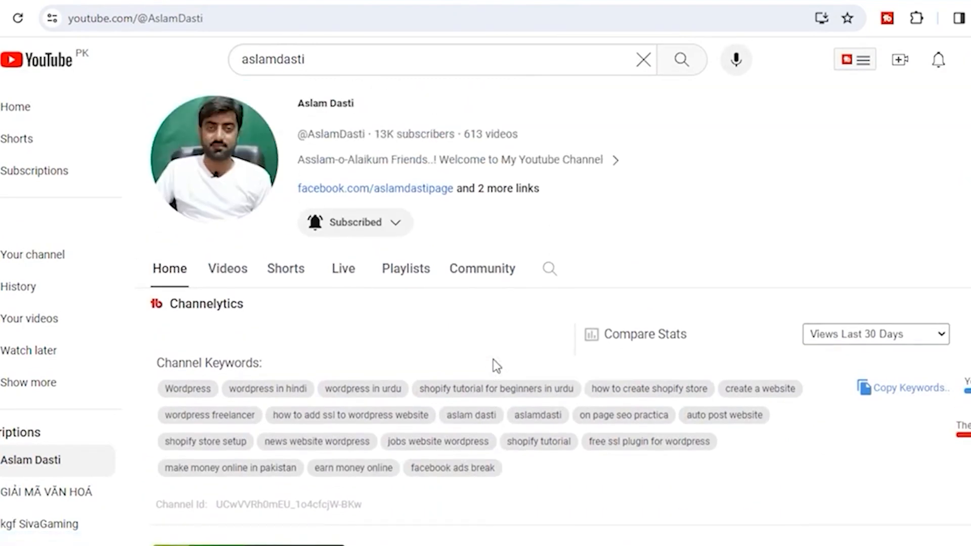
pyautogui.click(231, 276)
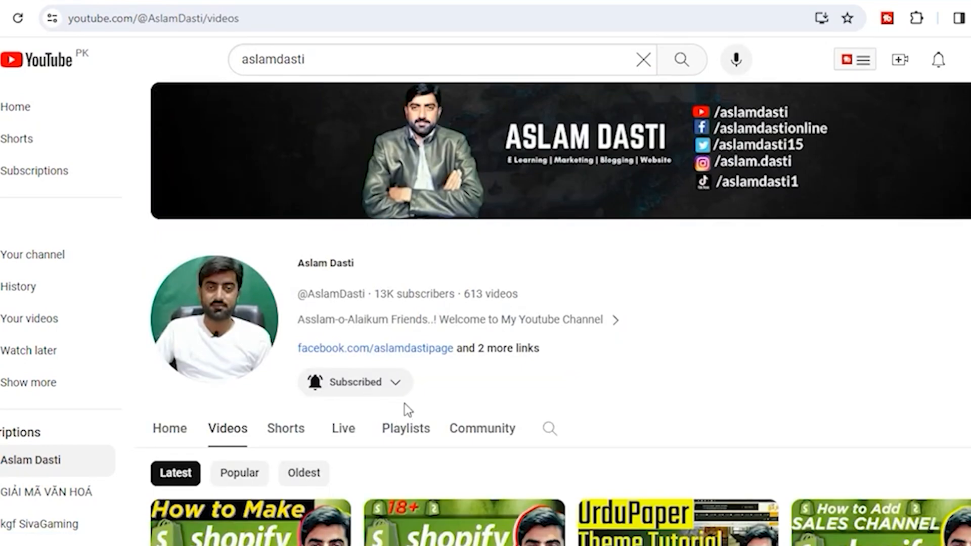
pyautogui.scroll(-5, 354, 405)
pyautogui.click(228, 327)
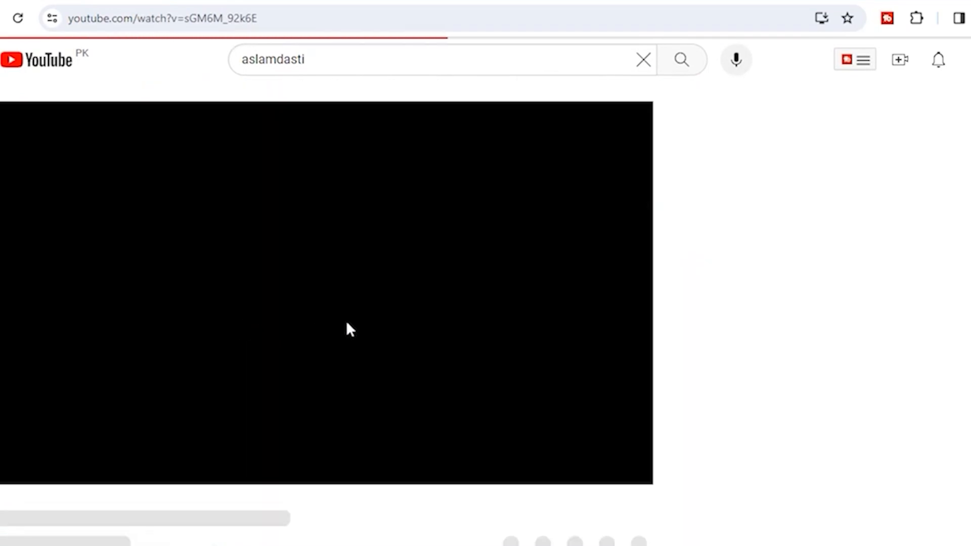
# Mute the ad, expand the description and follow its buypkdomain.pk link
pyautogui.click(74, 468)
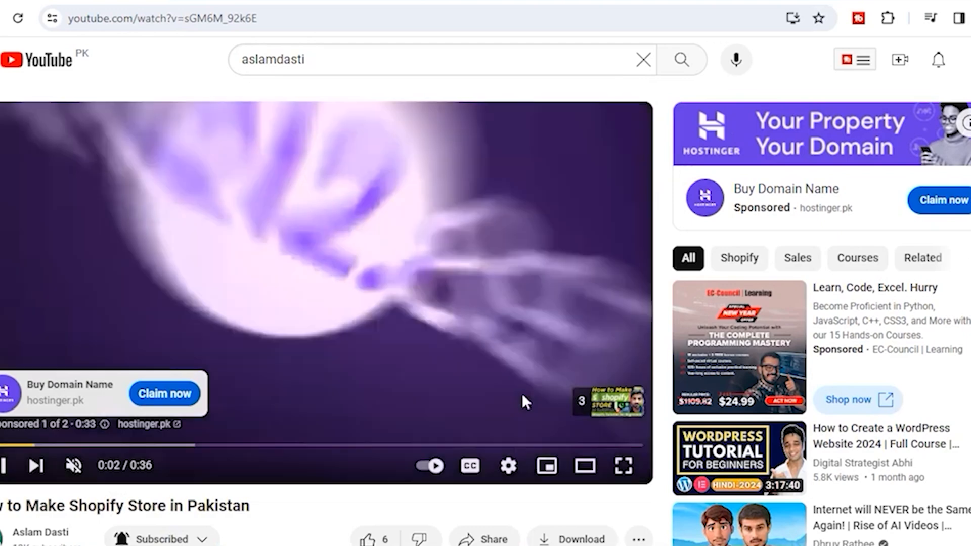
pyautogui.scroll(-5, 126, 336)
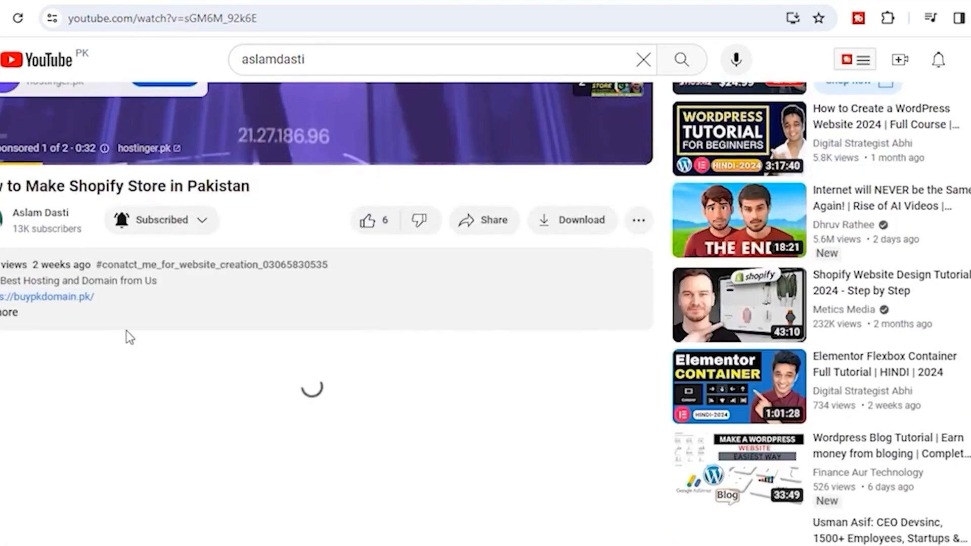
pyautogui.click(11, 317)
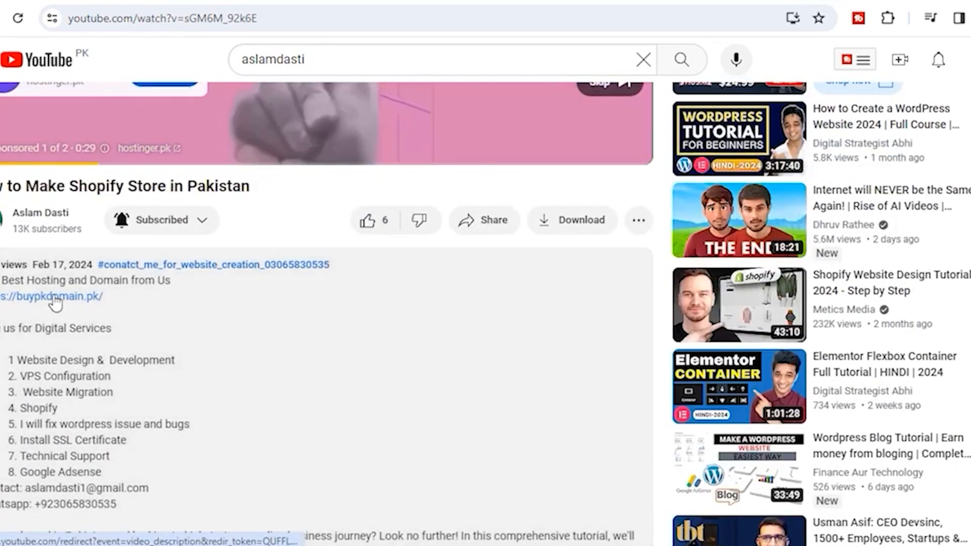
pyautogui.click(55, 298)
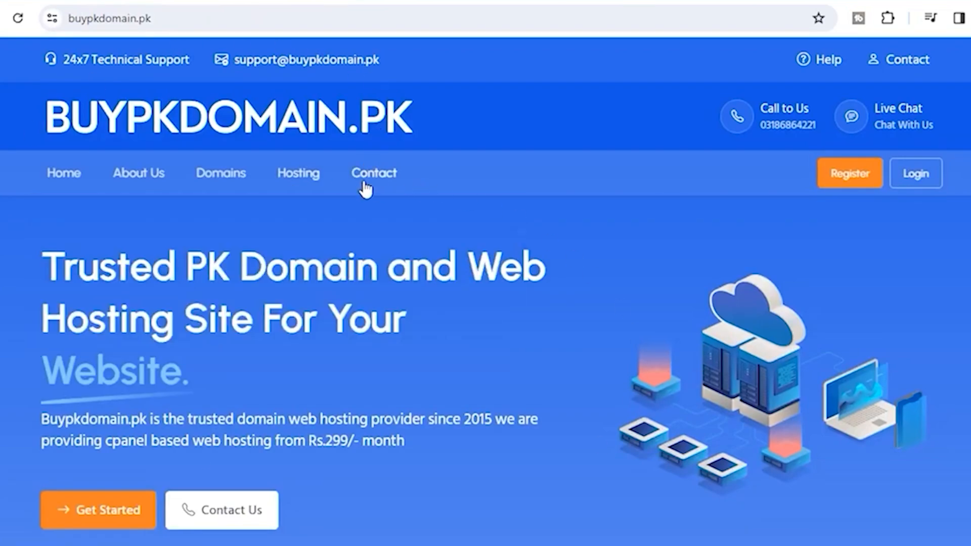
# Scroll to the Web Hosting Plans and note the Rs.299 Shared Hosting price
pyautogui.scroll(-10, 360, 347)
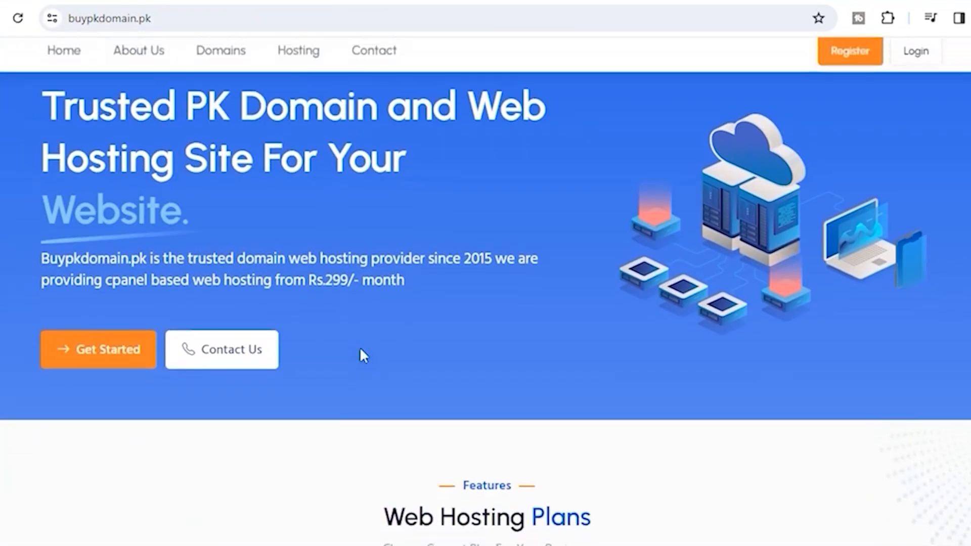
pyautogui.scroll(-1, 305, 348)
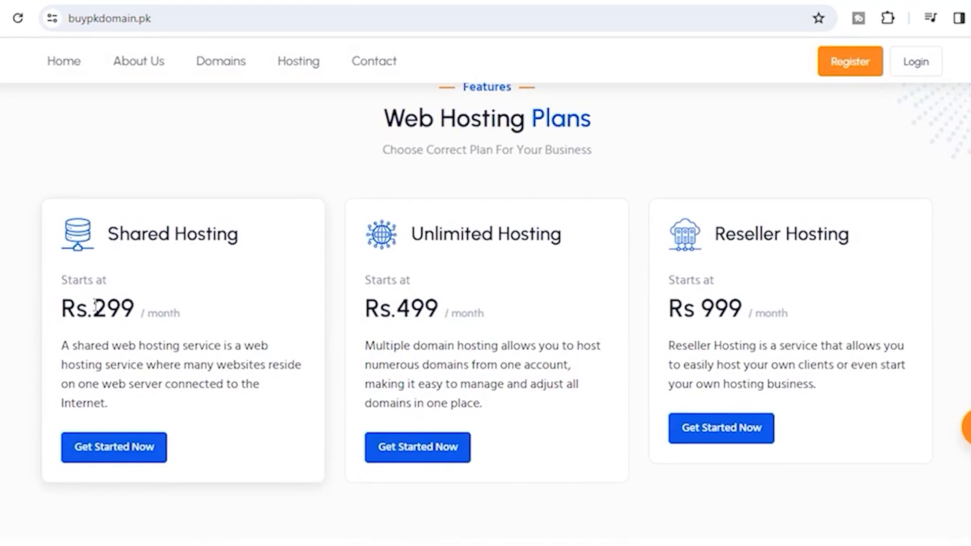
pyautogui.moveTo(96, 306); pyautogui.dragTo(147, 316)
pyautogui.click(156, 312)
# Open the Shared Hosting plan page and jump to its plans section
pyautogui.click(137, 448)
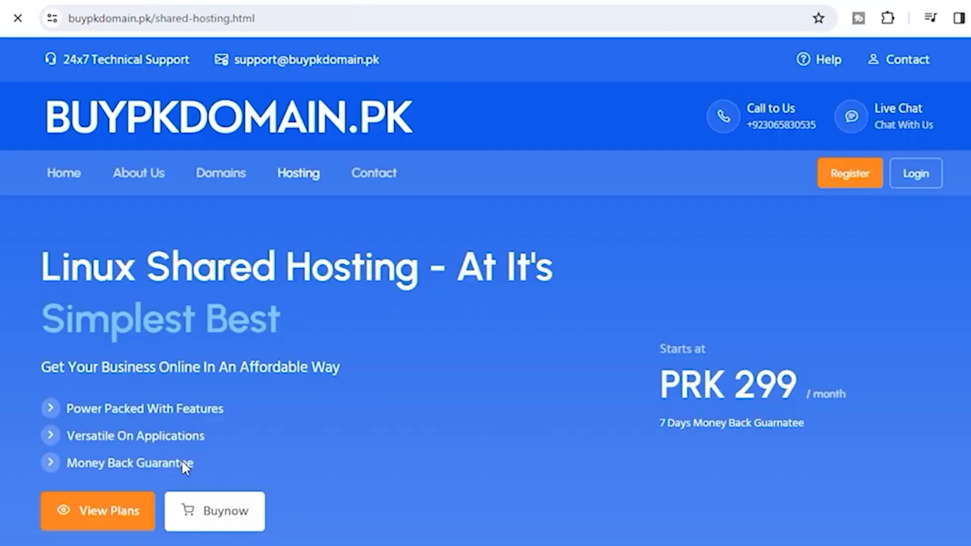
pyautogui.scroll(-3, 483, 441)
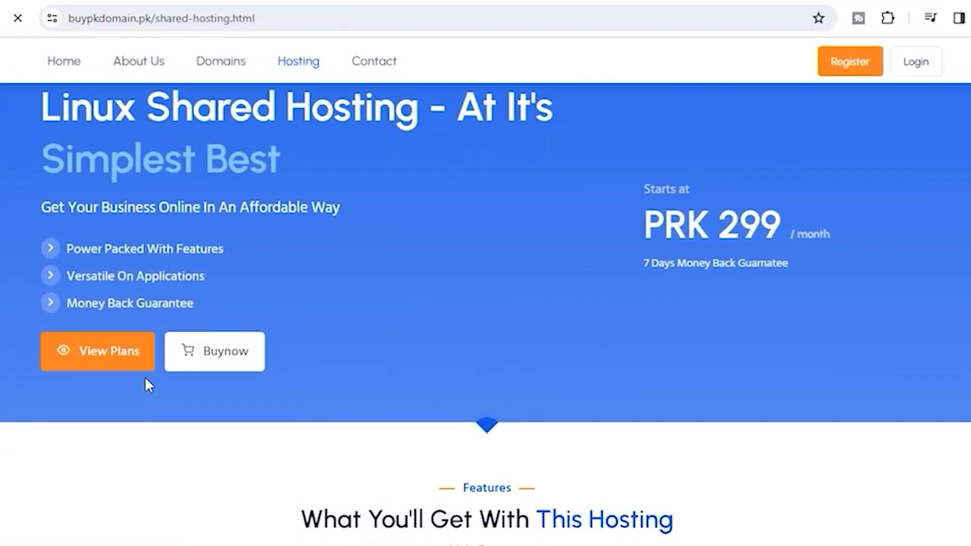
pyautogui.click(90, 366)
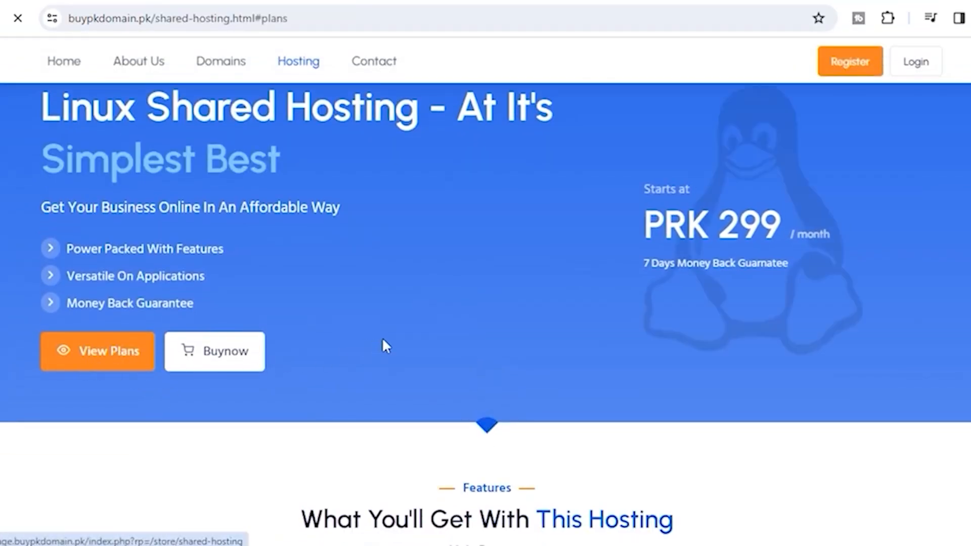
pyautogui.scroll(-6, 411, 338)
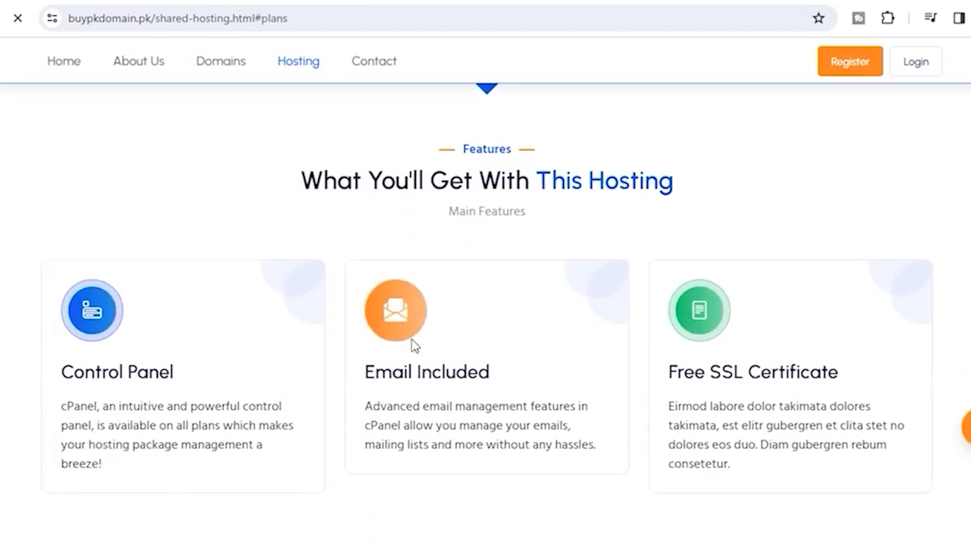
pyautogui.scroll(-15, 411, 339)
pyautogui.scroll(9, 411, 339)
pyautogui.scroll(12, 414, 345)
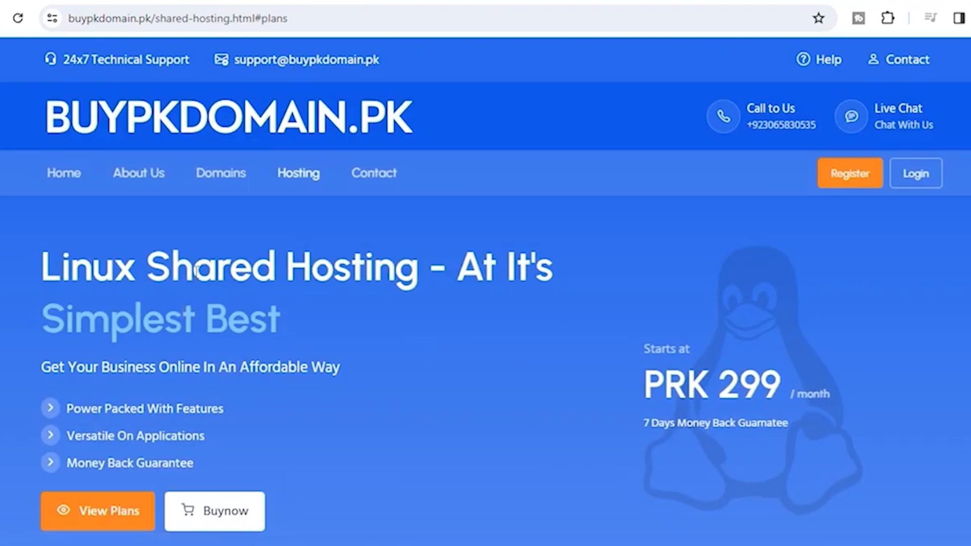
# Show the S1–S3 plan cards and note S1's 299 price and Single Domain limit
pyautogui.click(112, 509)
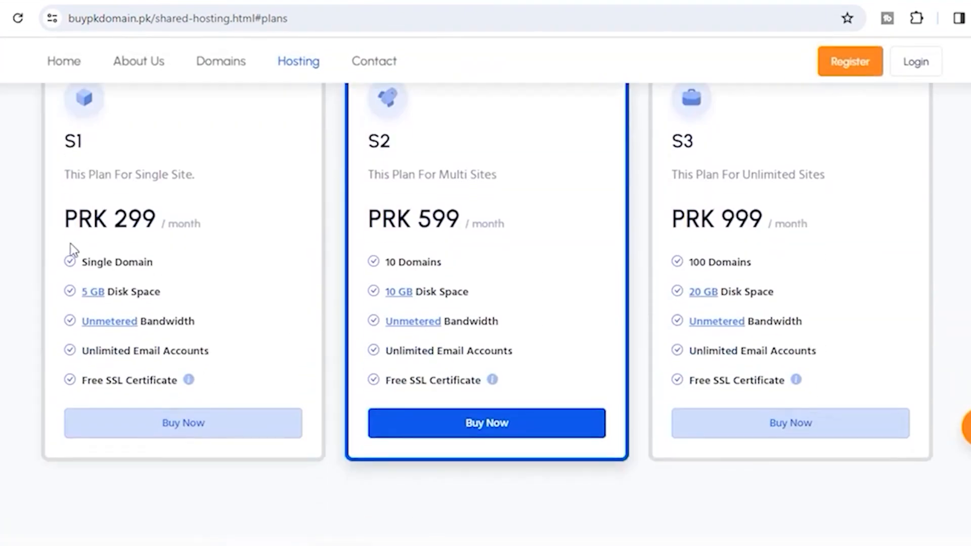
pyautogui.doubleClick(119, 222)
pyautogui.click(171, 225)
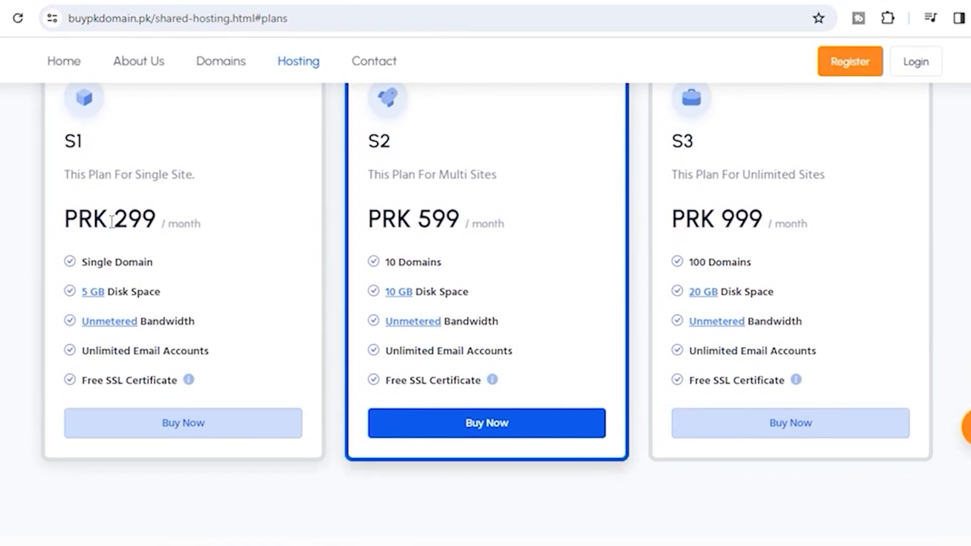
pyautogui.moveTo(108, 222); pyautogui.dragTo(157, 220)
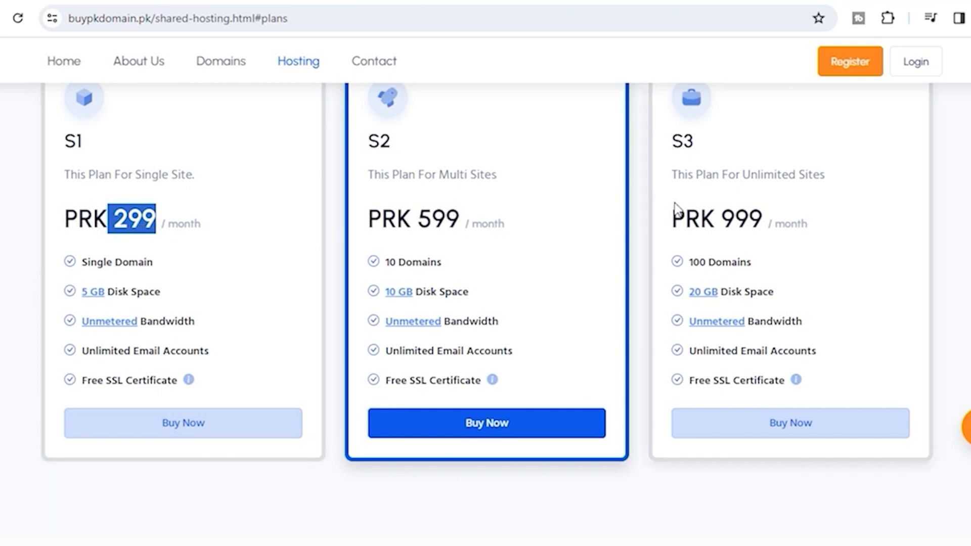
pyautogui.click(377, 231)
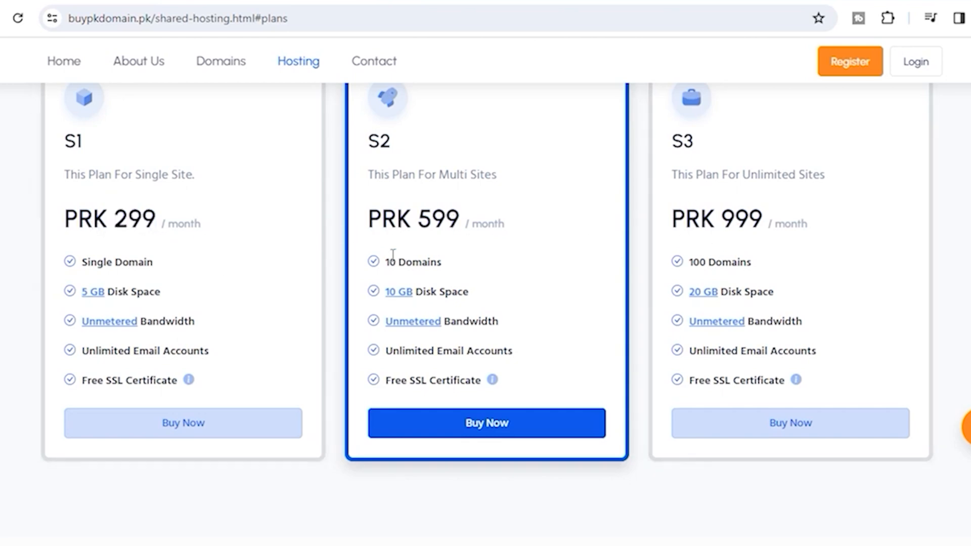
pyautogui.moveTo(83, 263); pyautogui.dragTo(206, 271)
pyautogui.click(152, 265)
# Compare the S2 10 Domains and S3 100 Domains limits, then order the S2 plan
pyautogui.moveTo(388, 264); pyautogui.dragTo(457, 263)
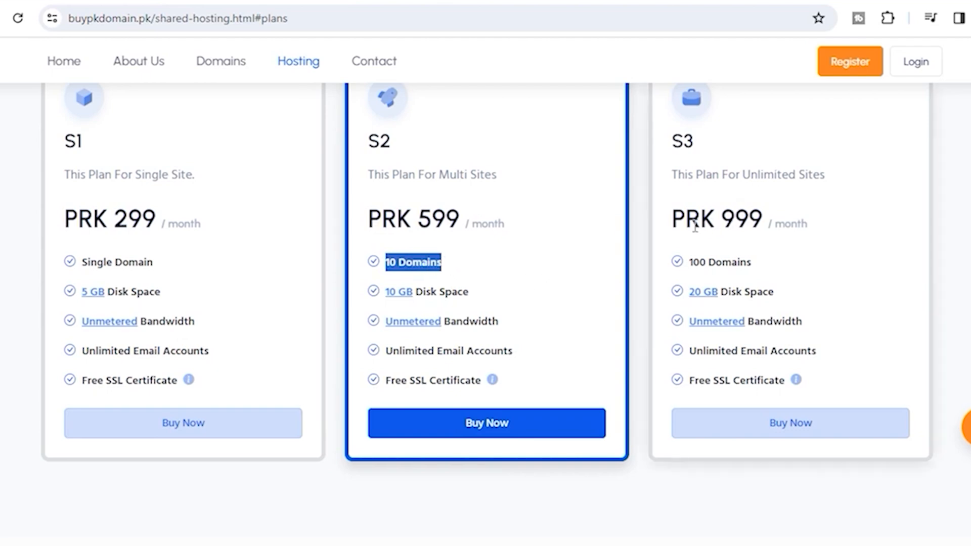
pyautogui.moveTo(689, 263)
pyautogui.mouseDown()
pyautogui.moveTo(769, 265)
pyautogui.moveTo(688, 263)
pyautogui.mouseUp()
pyautogui.click(769, 267)
pyautogui.click(757, 263)
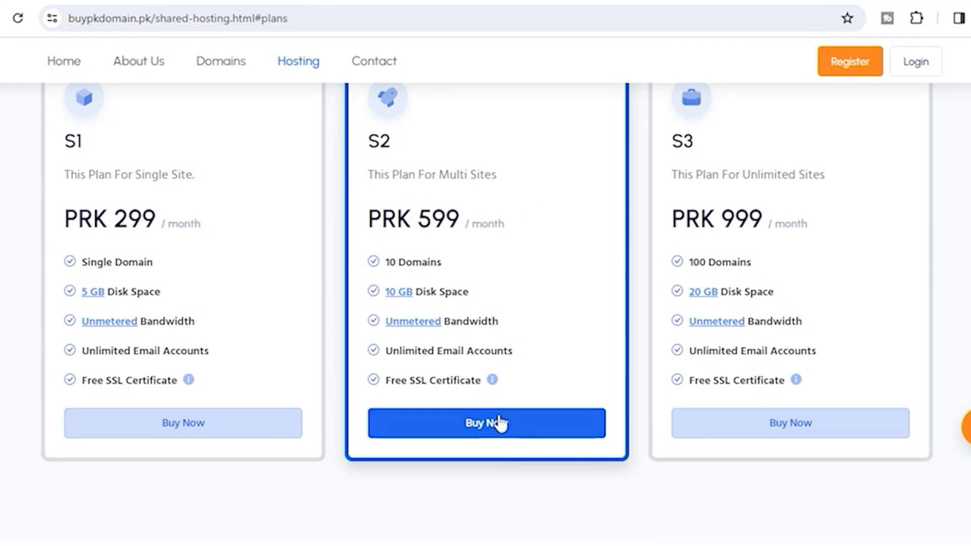
pyautogui.click(477, 426)
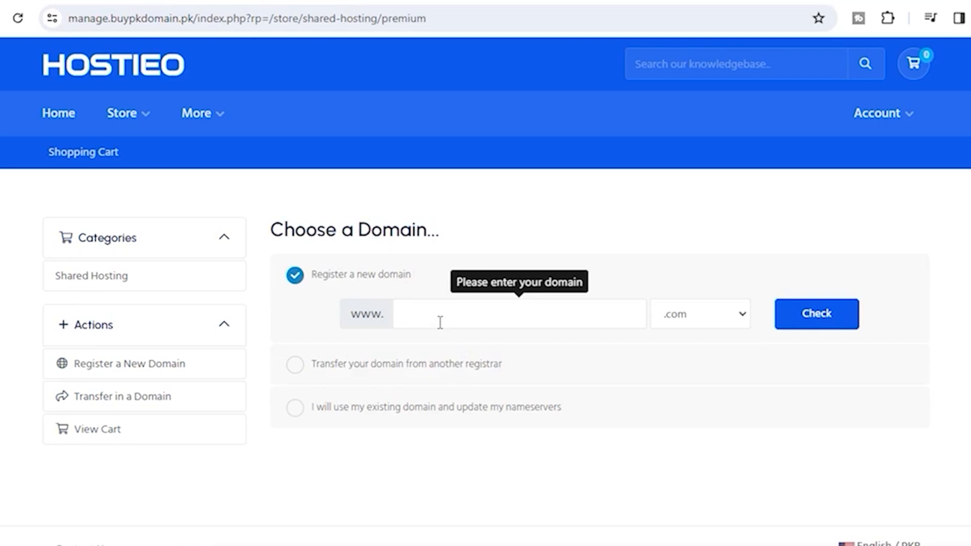
pyautogui.click(740, 315)
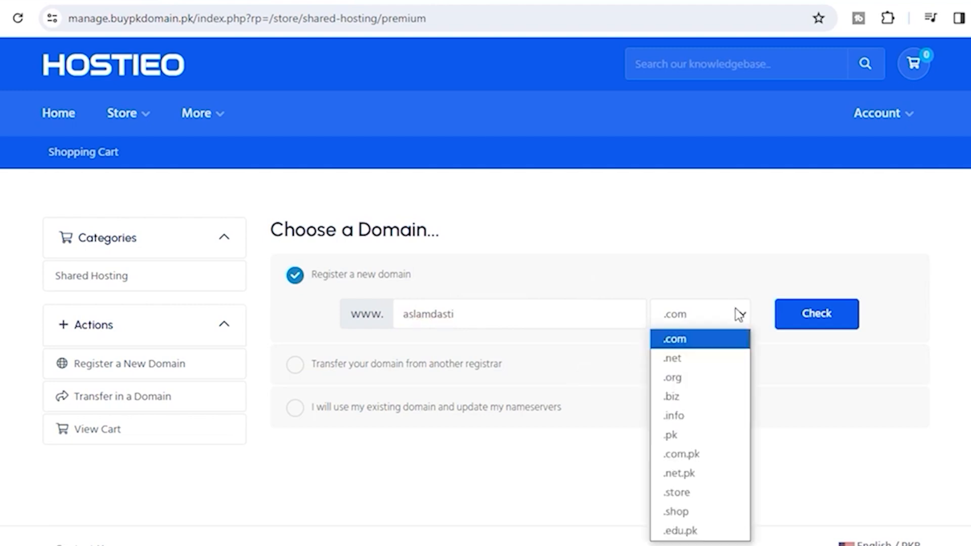
pyautogui.click(685, 418)
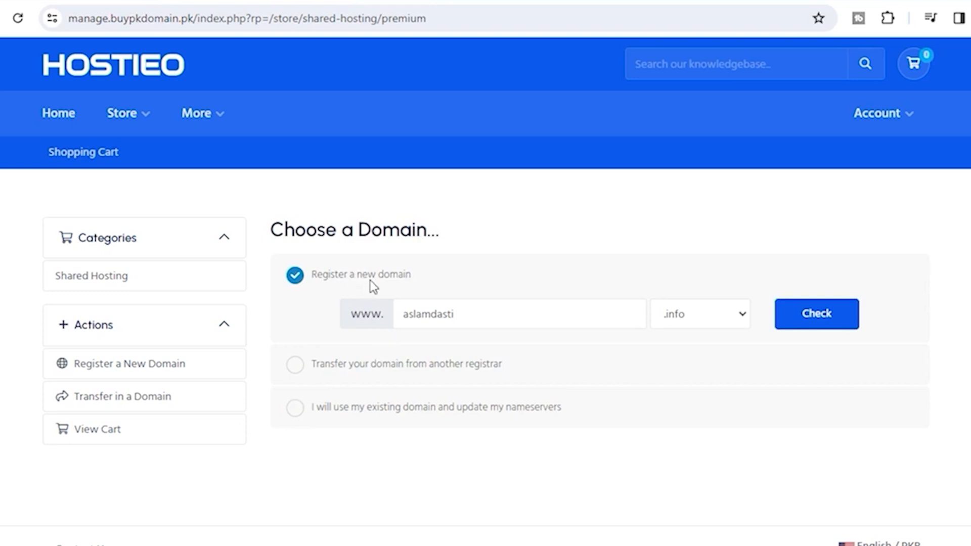
pyautogui.click(818, 316)
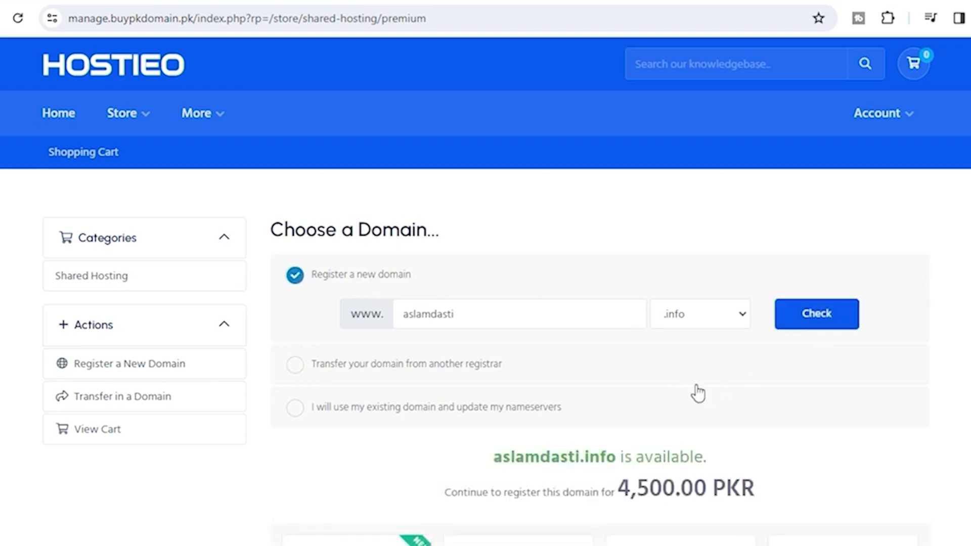
pyautogui.scroll(-3, 699, 392)
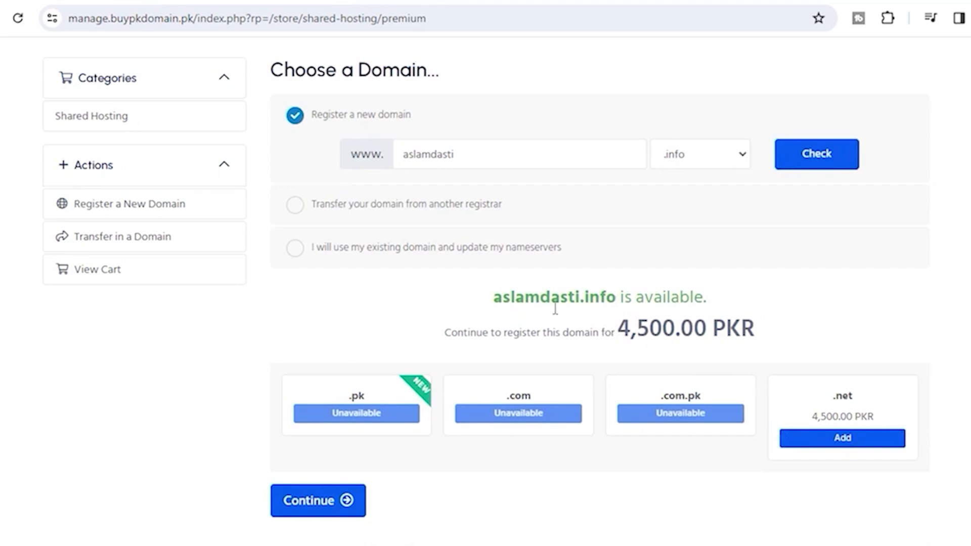
pyautogui.moveTo(493, 299); pyautogui.dragTo(618, 289)
pyautogui.click(616, 324)
pyautogui.moveTo(618, 330); pyautogui.dragTo(661, 330)
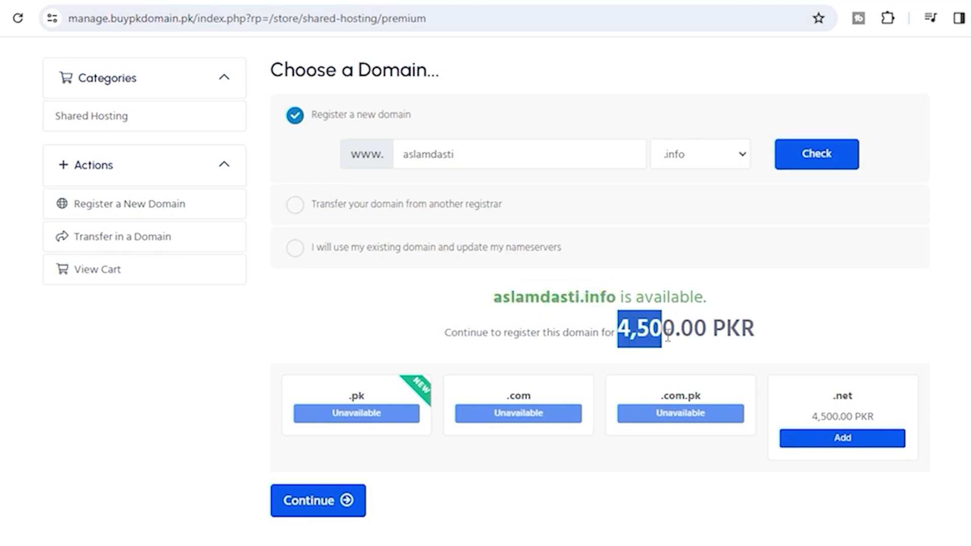
pyautogui.scroll(-2, 602, 304)
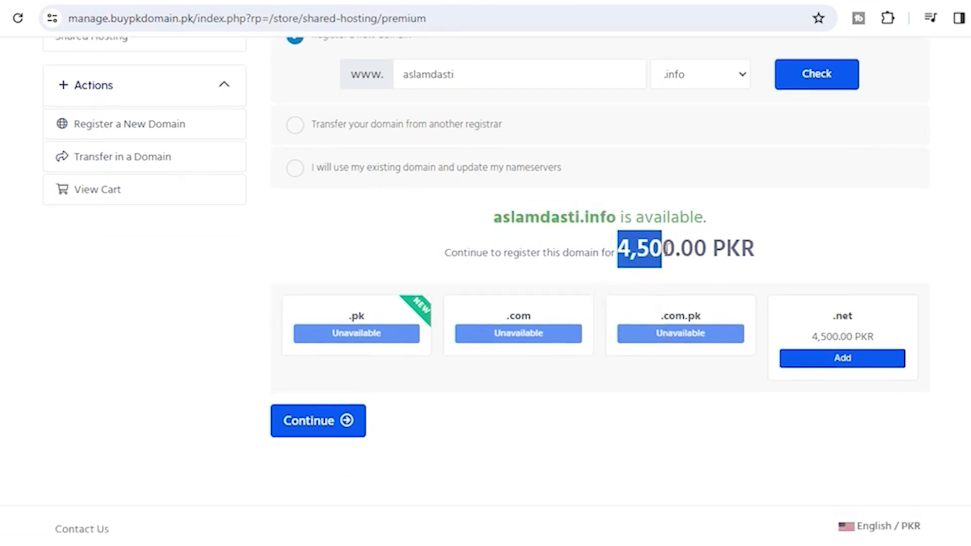
pyautogui.moveTo(674, 253)
pyautogui.mouseDown()
pyautogui.moveTo(610, 255)
pyautogui.moveTo(675, 257)
pyautogui.mouseUp()
pyautogui.click(627, 260)
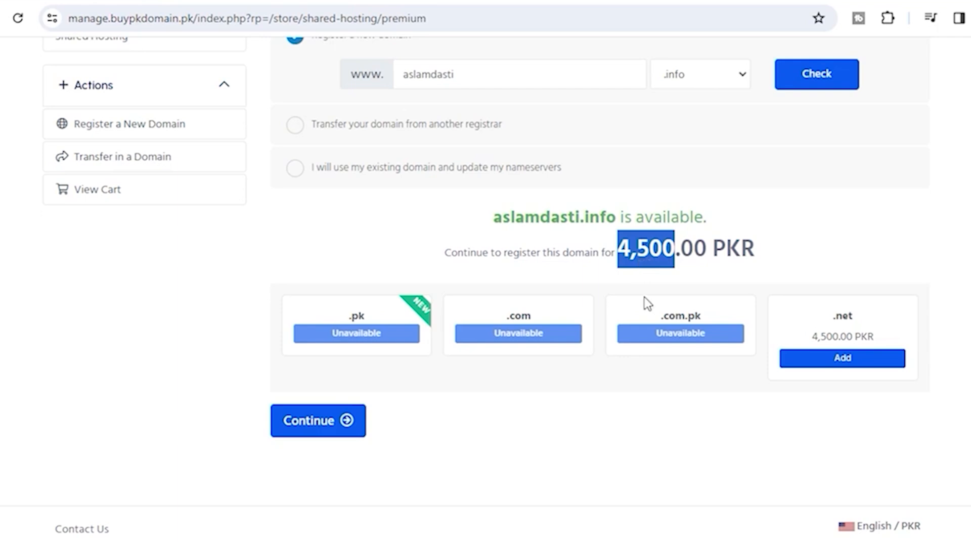
# Continue to configuration and pick the 6,500.00 PKR Annually billing cycle for Premium
pyautogui.click(310, 426)
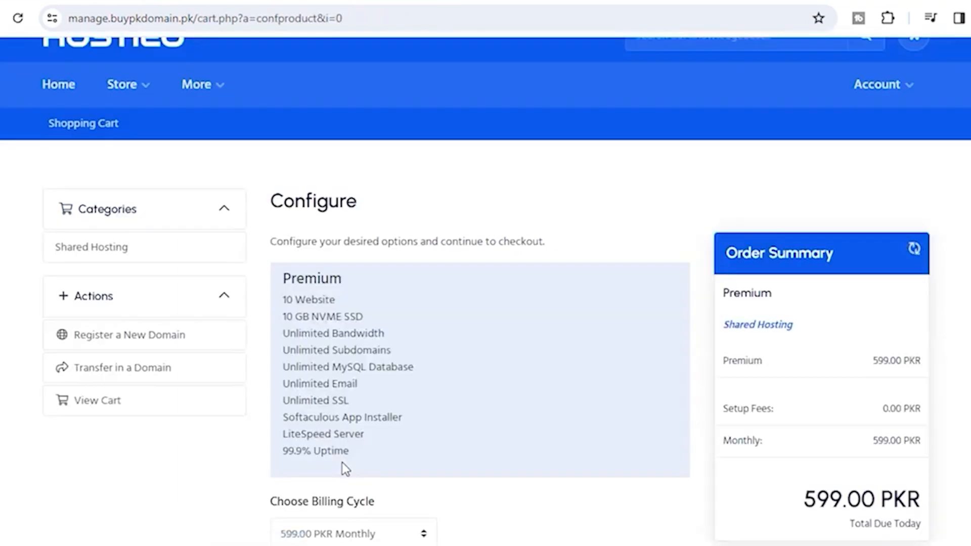
pyautogui.scroll(-3, 548, 435)
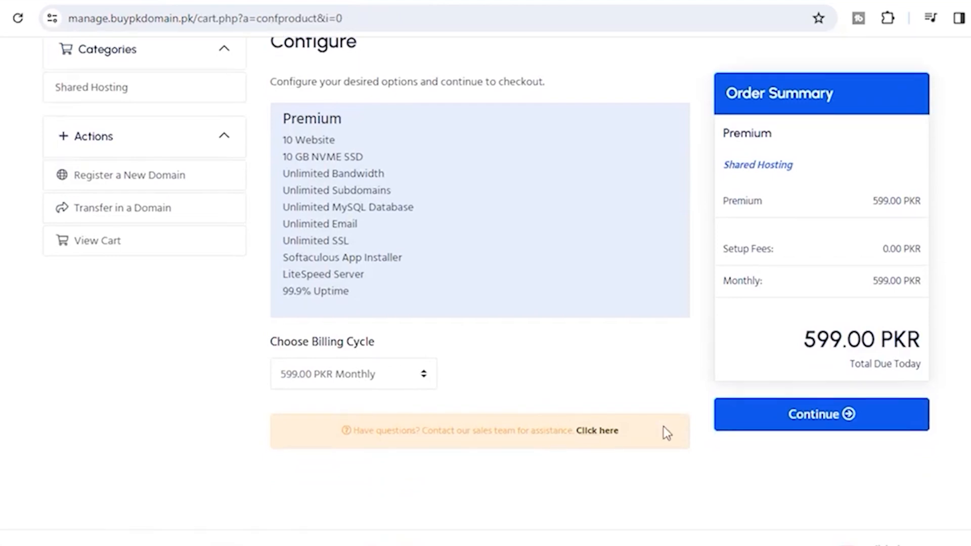
pyautogui.click(374, 383)
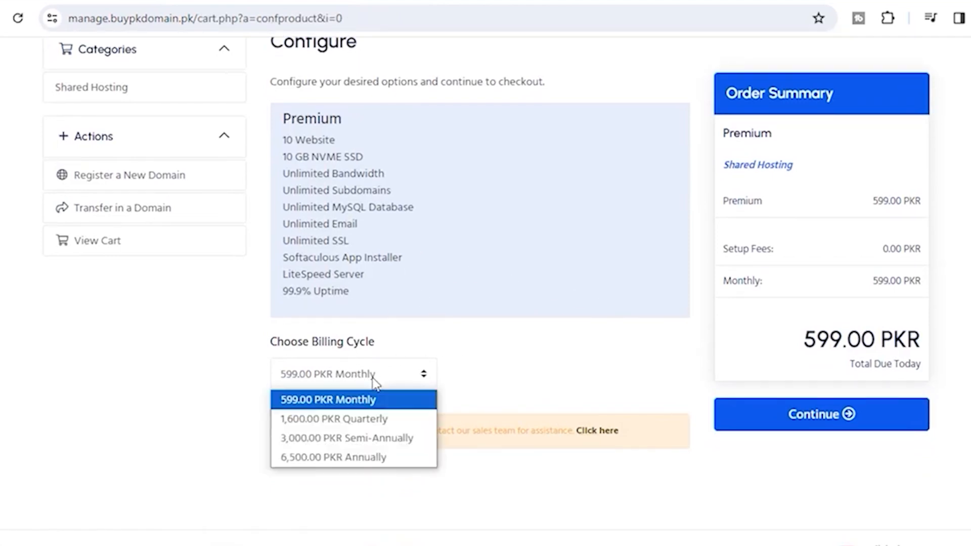
pyautogui.click(350, 459)
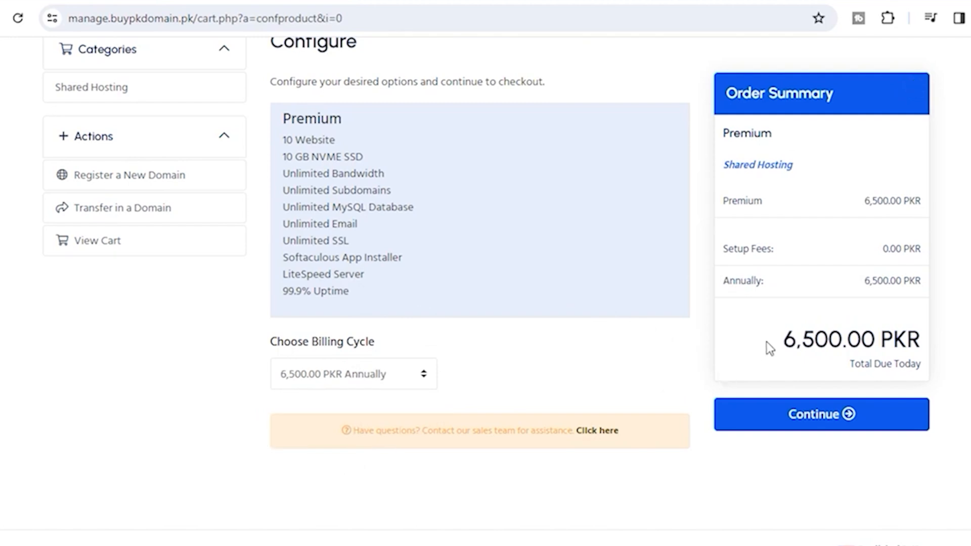
pyautogui.scroll(2, 769, 348)
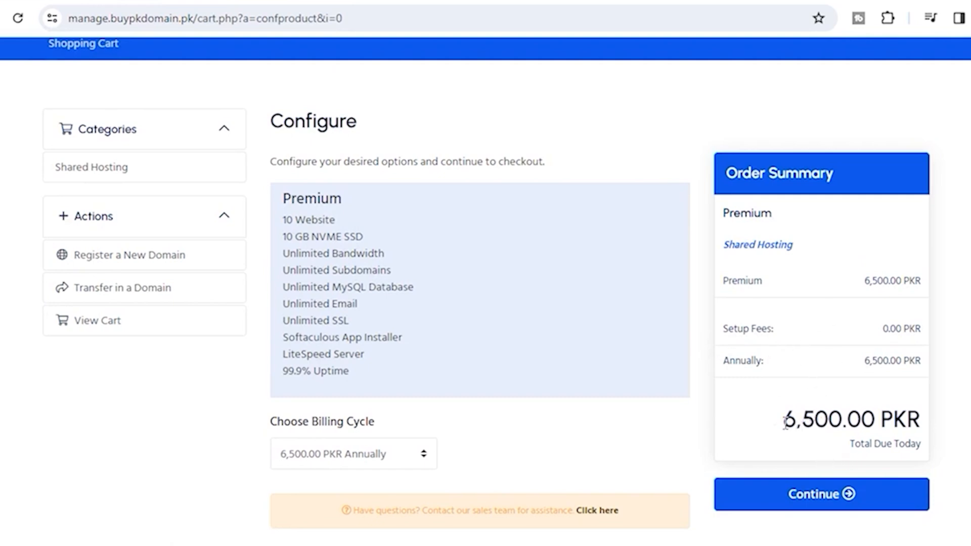
pyautogui.moveTo(785, 420); pyautogui.dragTo(828, 421)
pyautogui.scroll(-3, 780, 380)
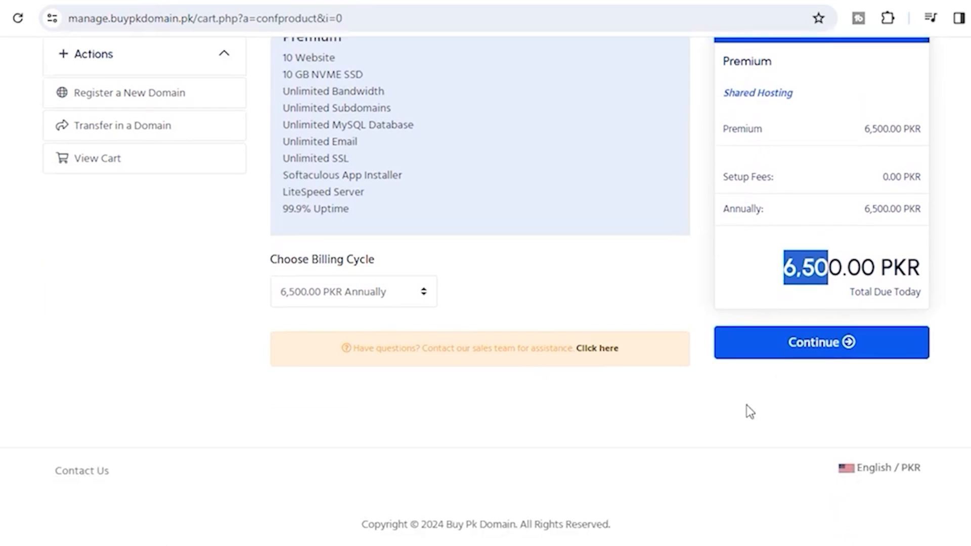
# Go to Review & Checkout and check the Premium, domain and 11,000.00 PKR total prices
pyautogui.click(794, 354)
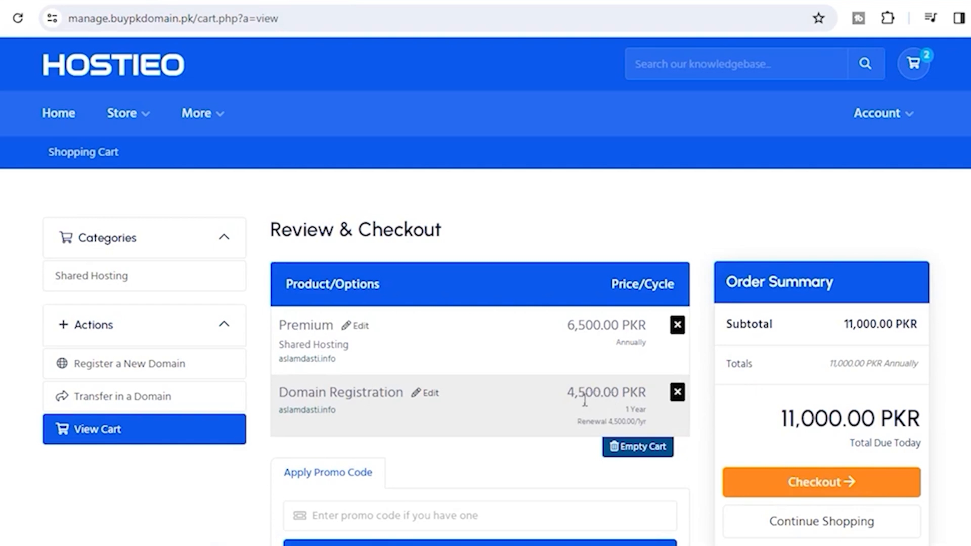
pyautogui.moveTo(569, 392); pyautogui.dragTo(606, 394)
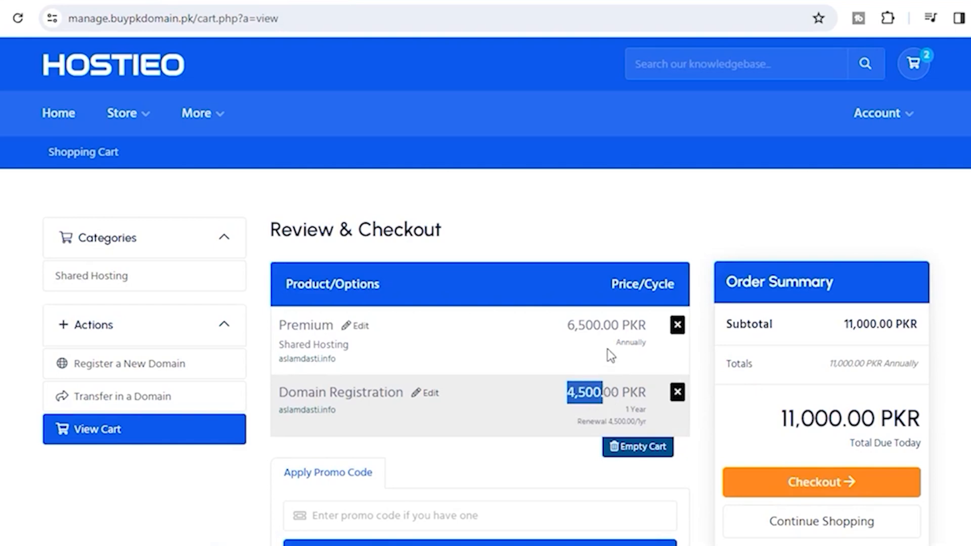
pyautogui.moveTo(567, 326); pyautogui.dragTo(613, 326)
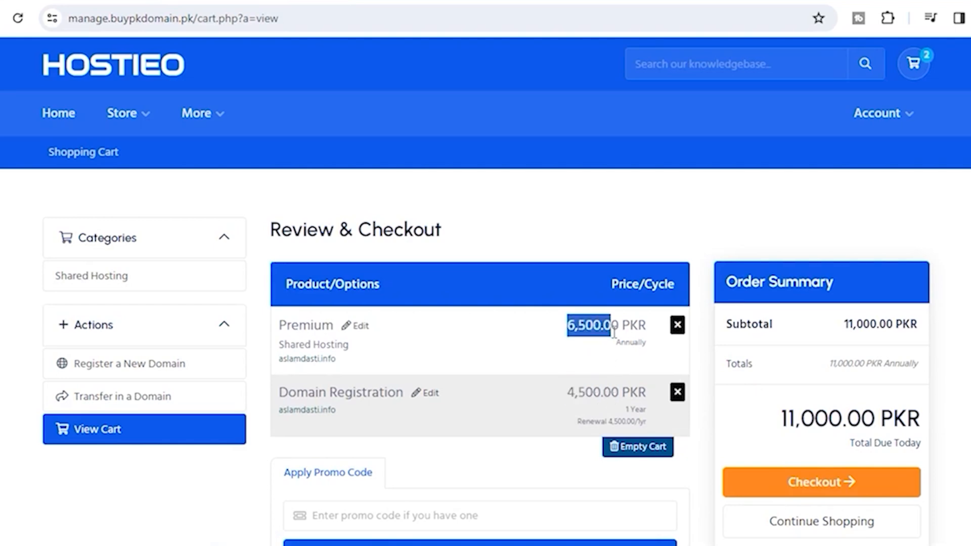
pyautogui.click(587, 397)
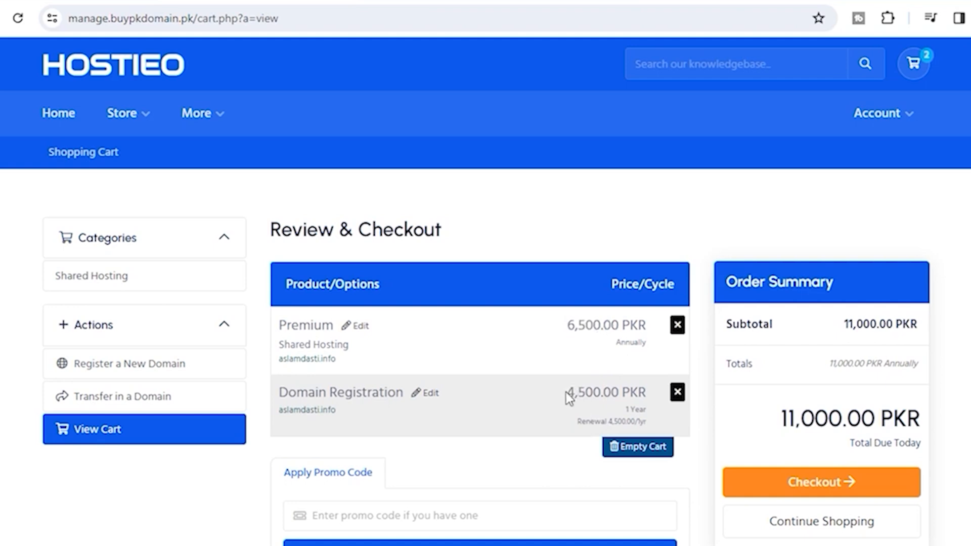
pyautogui.moveTo(567, 393); pyautogui.dragTo(608, 394)
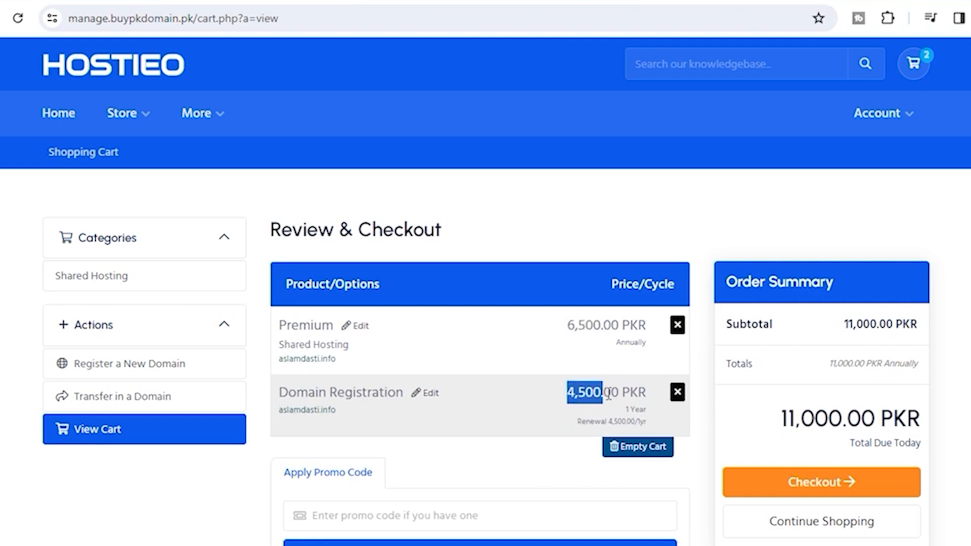
pyautogui.click(575, 423)
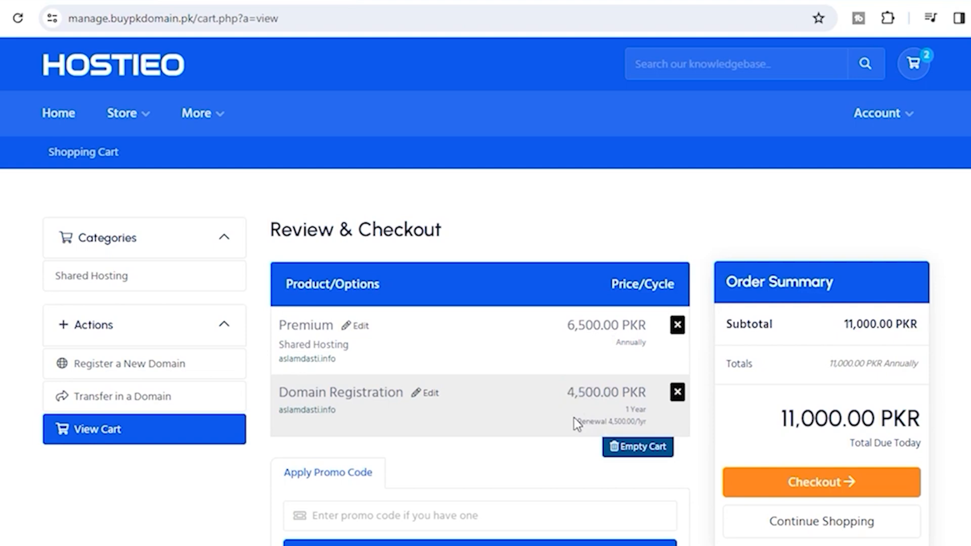
pyautogui.moveTo(782, 419); pyautogui.dragTo(866, 418)
pyautogui.click(792, 425)
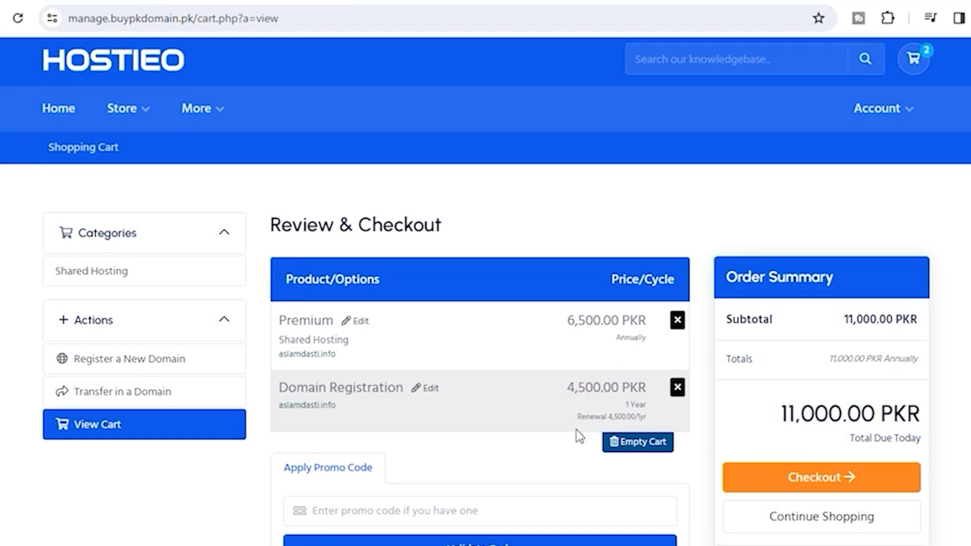
pyautogui.scroll(-3, 579, 435)
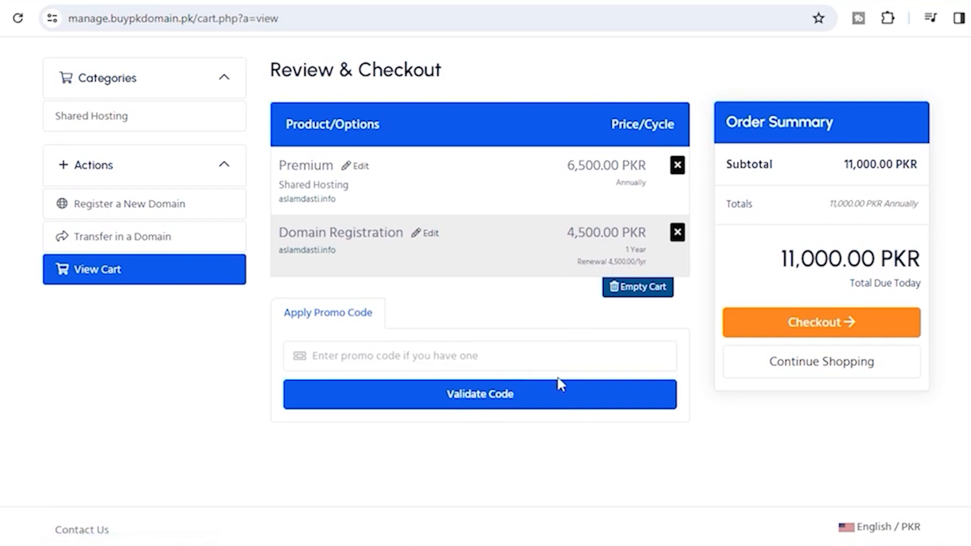
# Proceed to checkout and enter the customer's first and last name
pyautogui.click(801, 324)
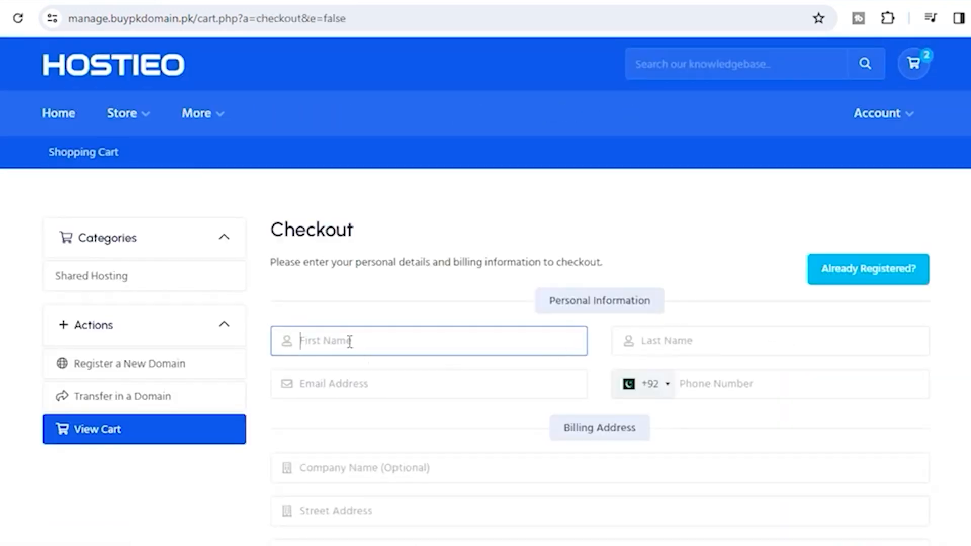
pyautogui.press('Tab')
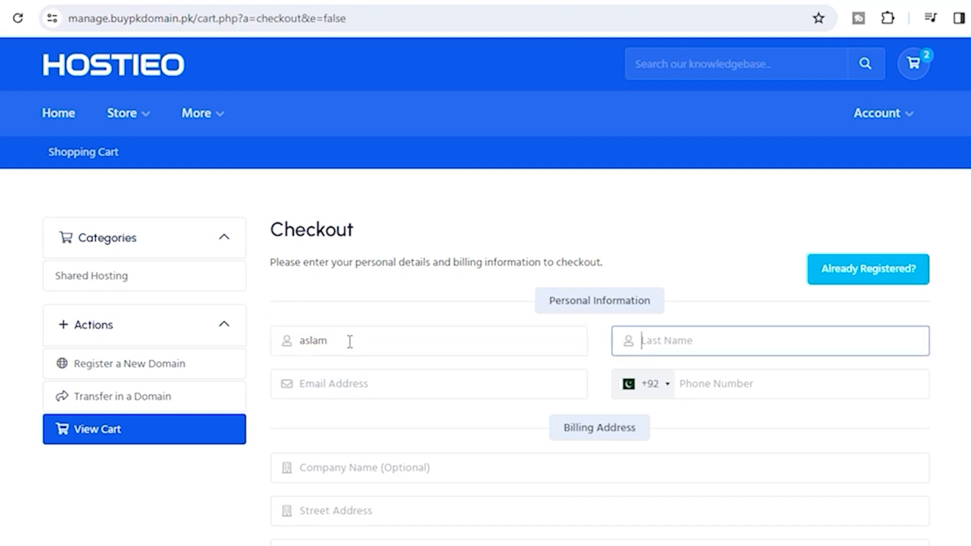
pyautogui.press('Tab')
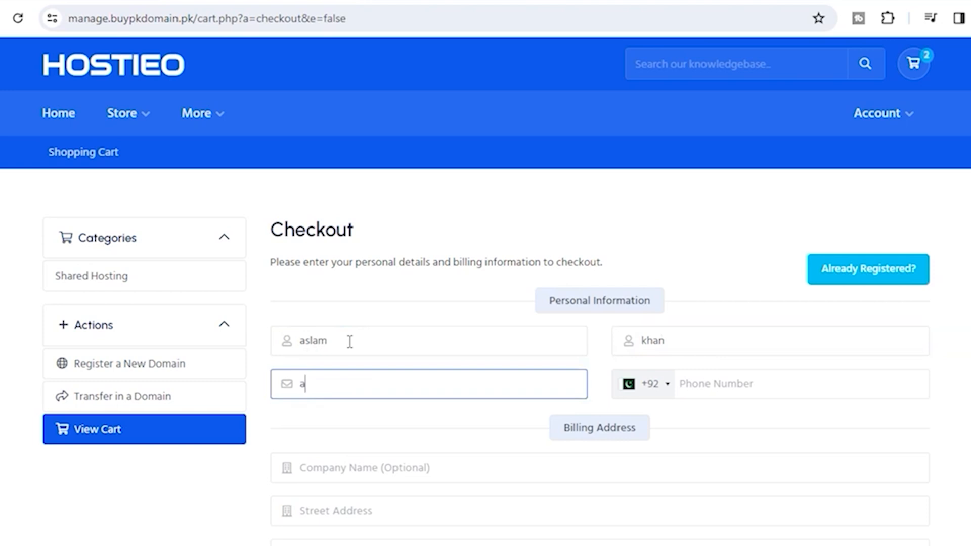
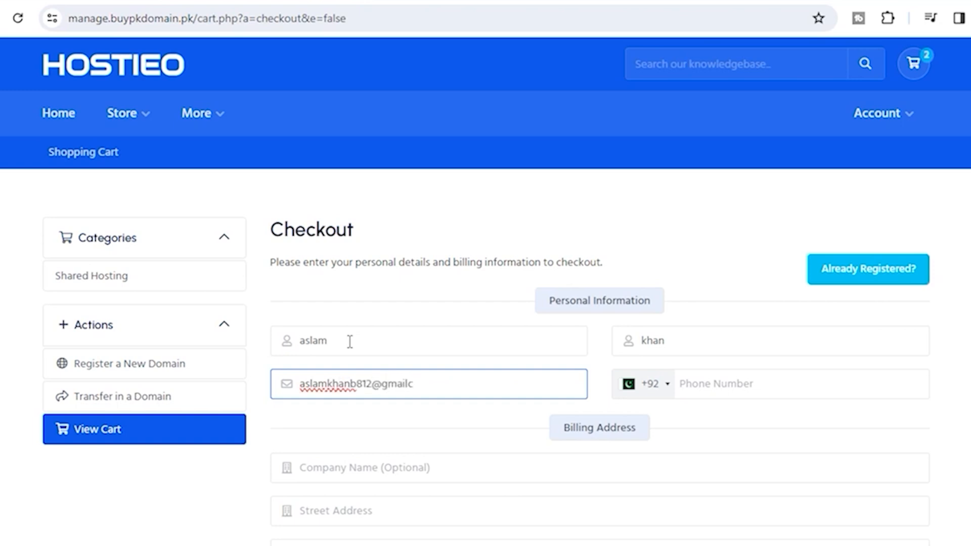
# Fill in the customer's e-mail address and phone number
pyautogui.click(711, 373)
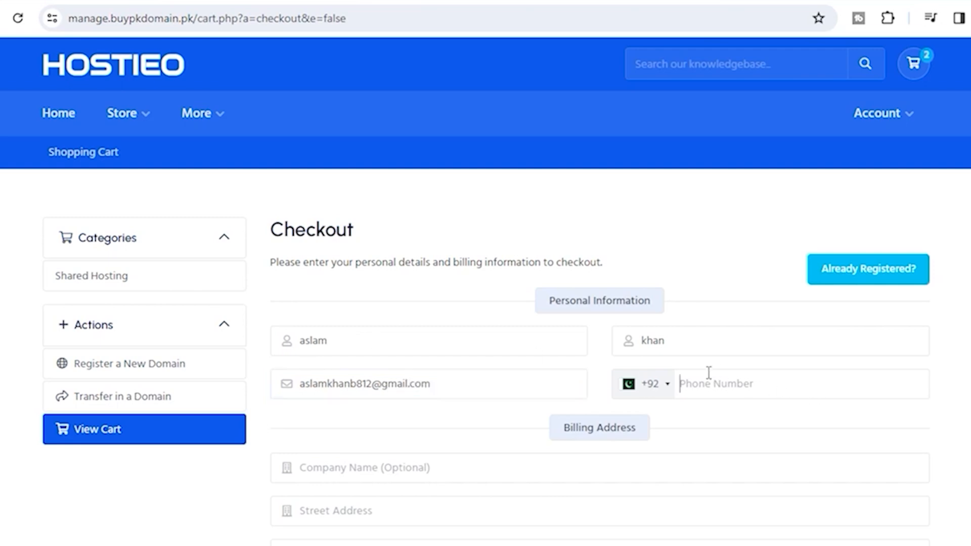
# Scroll to Billing Address and begin entering the customer's street address
pyautogui.scroll(-5, 675, 417)
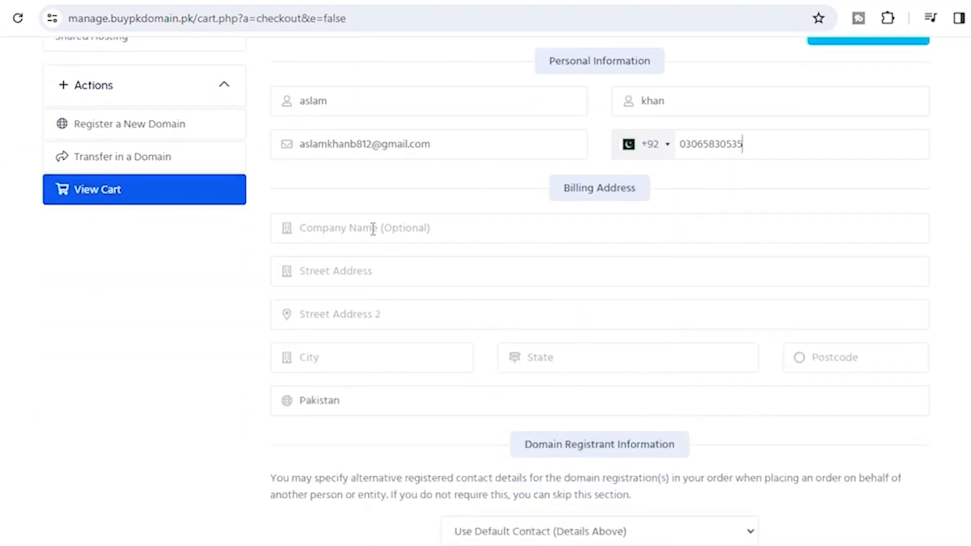
pyautogui.click(344, 230)
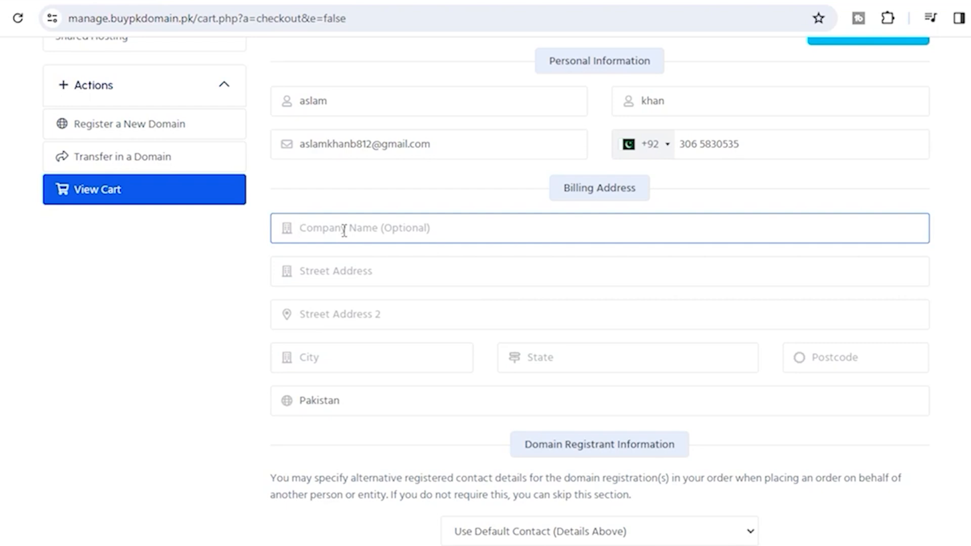
pyautogui.write('addr')
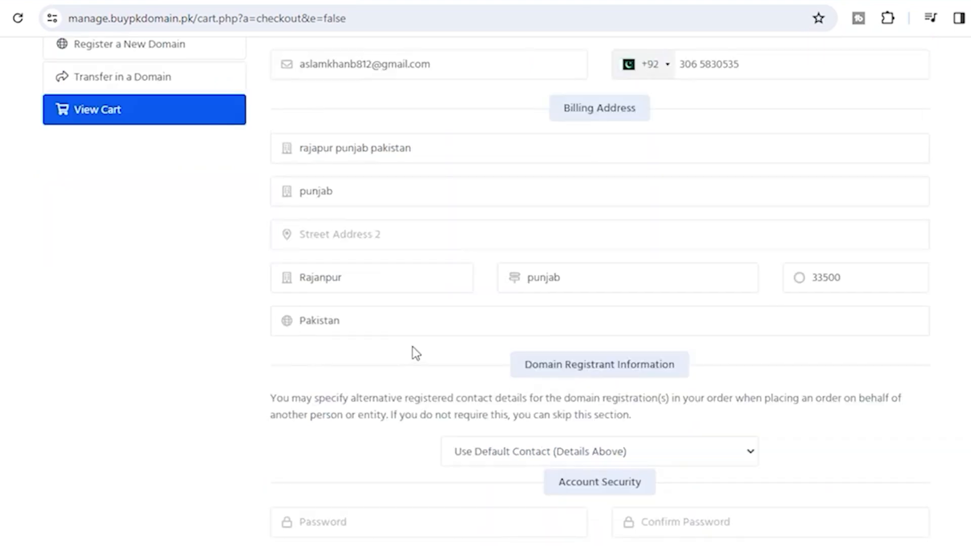
pyautogui.scroll(-5, 443, 327)
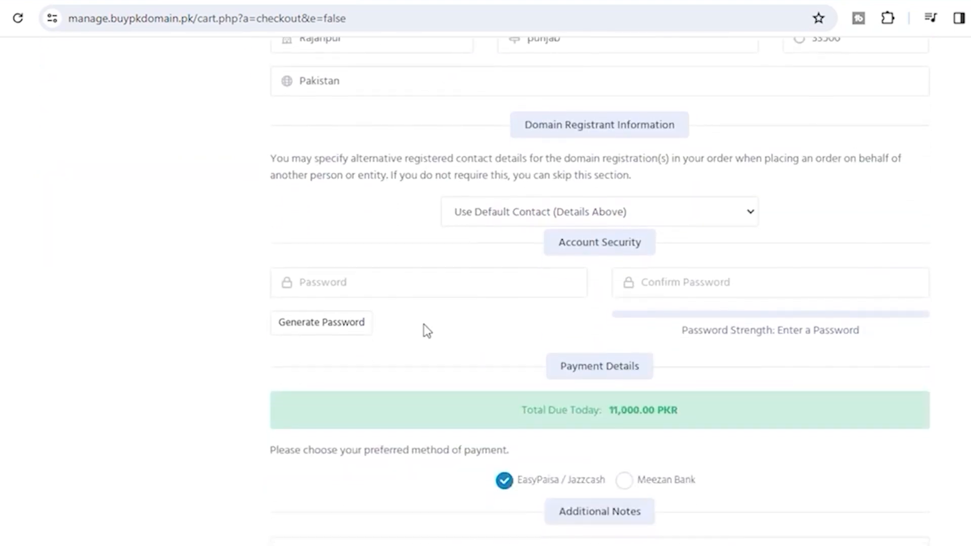
# Choose Meezan Bank as the payment method, leaving the password fields empty
pyautogui.click(372, 287)
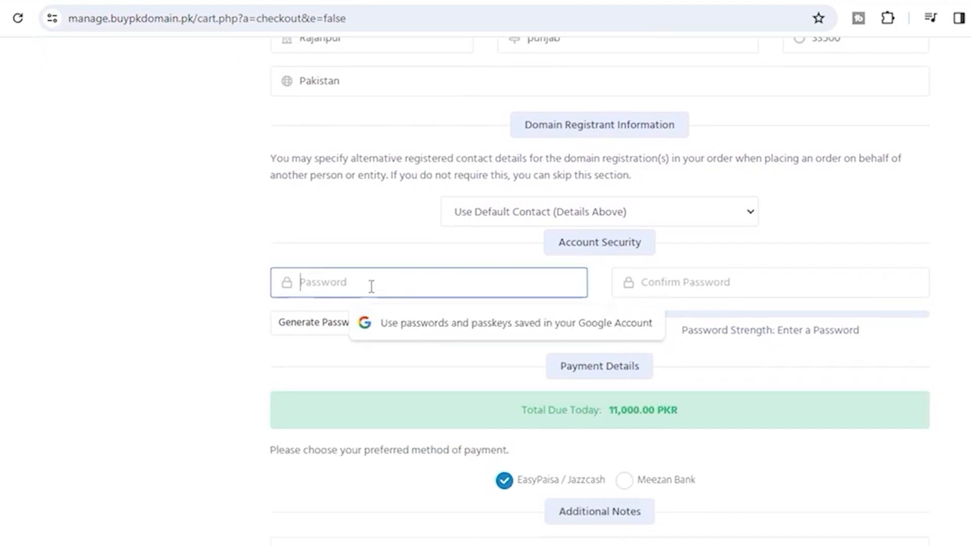
pyautogui.click(701, 287)
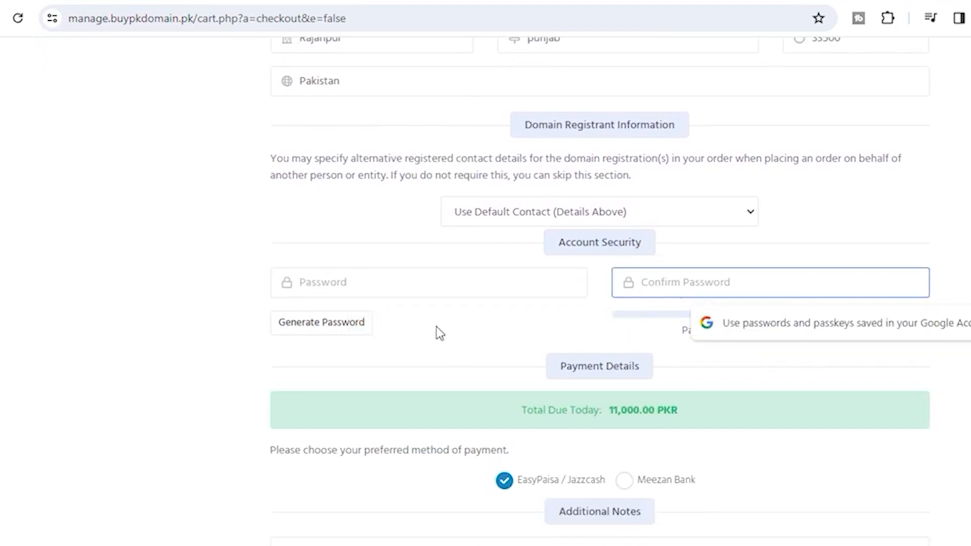
pyautogui.scroll(-3, 457, 369)
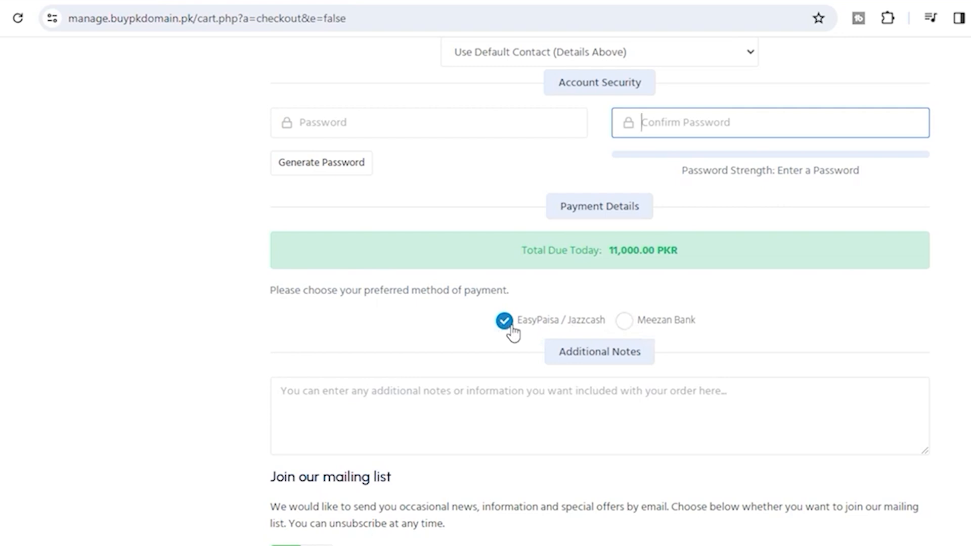
pyautogui.click(626, 322)
# Submit the order with the mailing list kept on, then generate a random account password
pyautogui.scroll(-5, 669, 334)
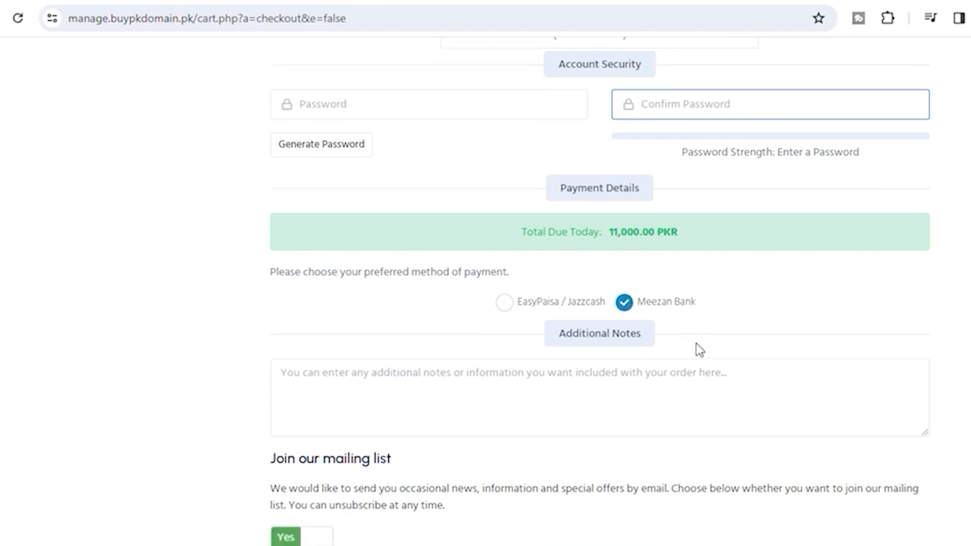
pyautogui.scroll(-1, 631, 357)
pyautogui.click(299, 264)
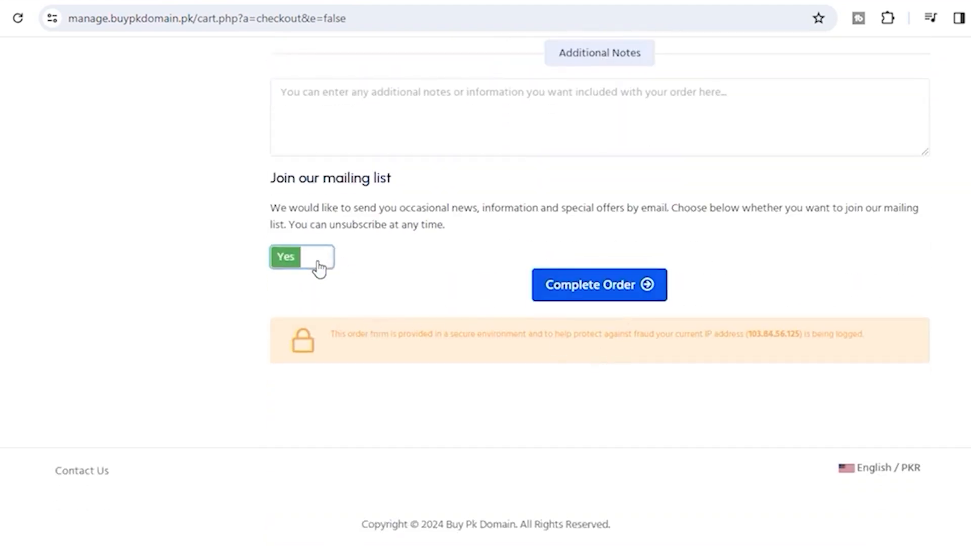
pyautogui.click(282, 263)
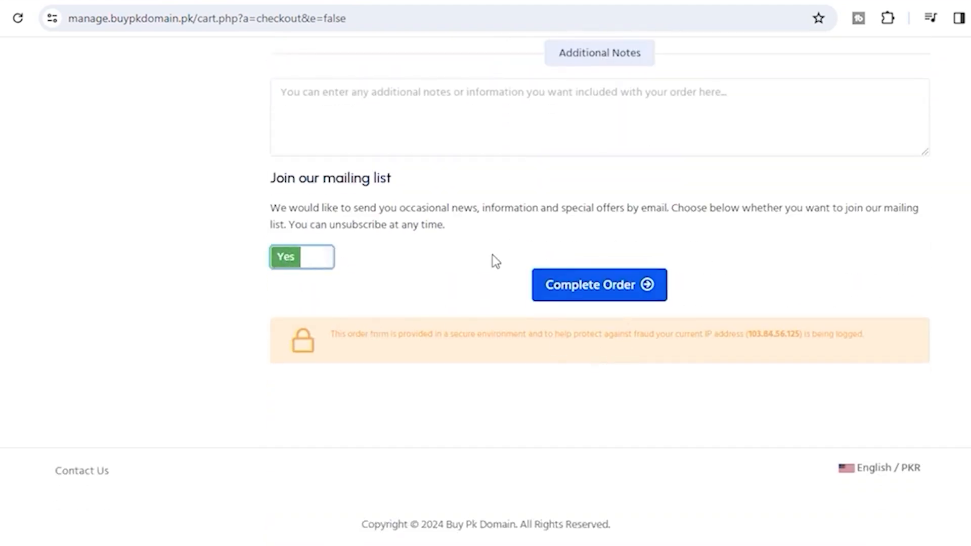
pyautogui.click(585, 284)
pyautogui.scroll(2, 470, 259)
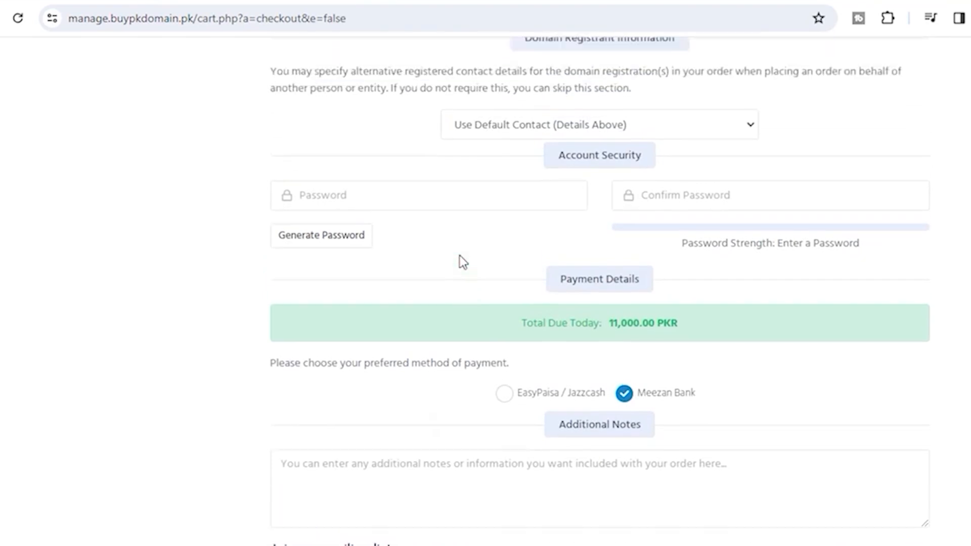
pyautogui.click(338, 272)
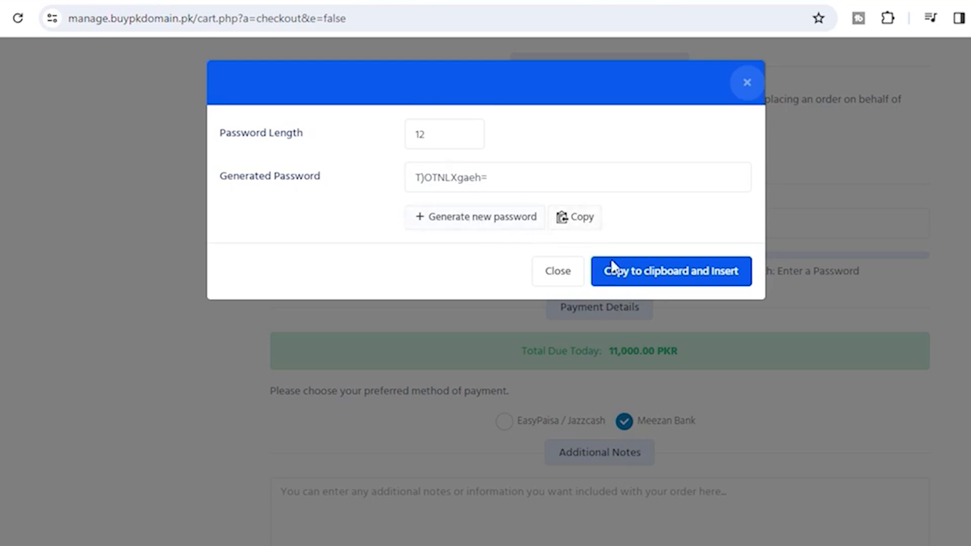
# Close the generator, enter the account password at 60% Moderate, and begin its confirmation
pyautogui.click(557, 271)
pyautogui.click(347, 226)
pyautogui.write('••••')
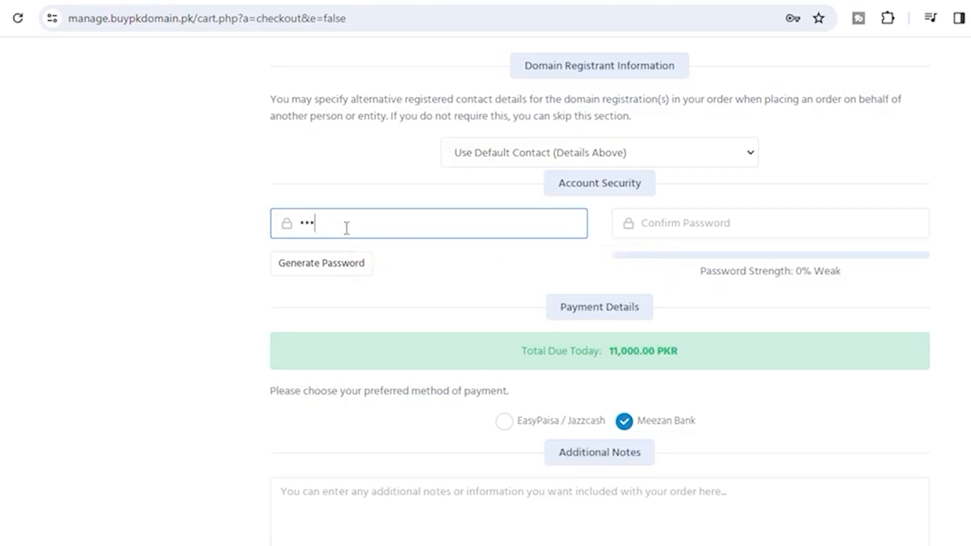
pyautogui.write('••••••')
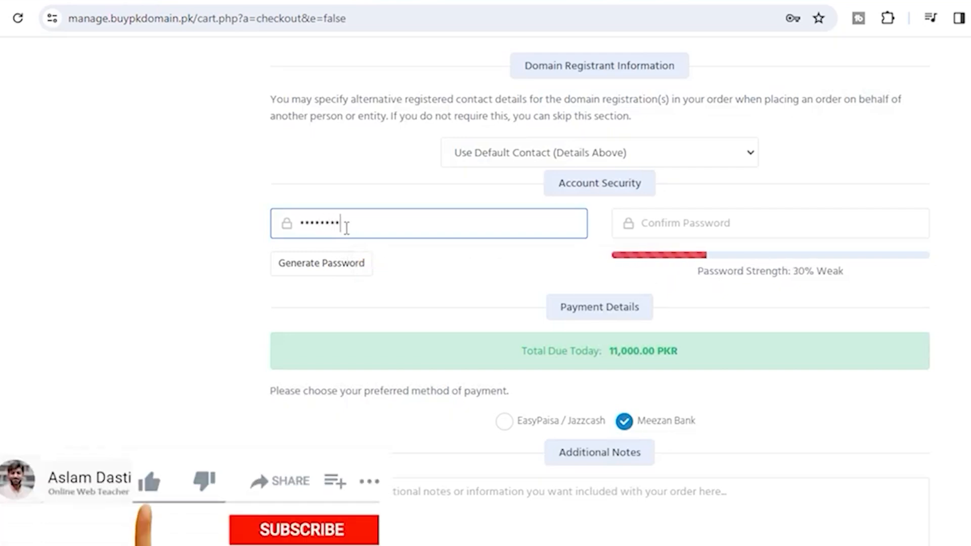
pyautogui.write('•••')
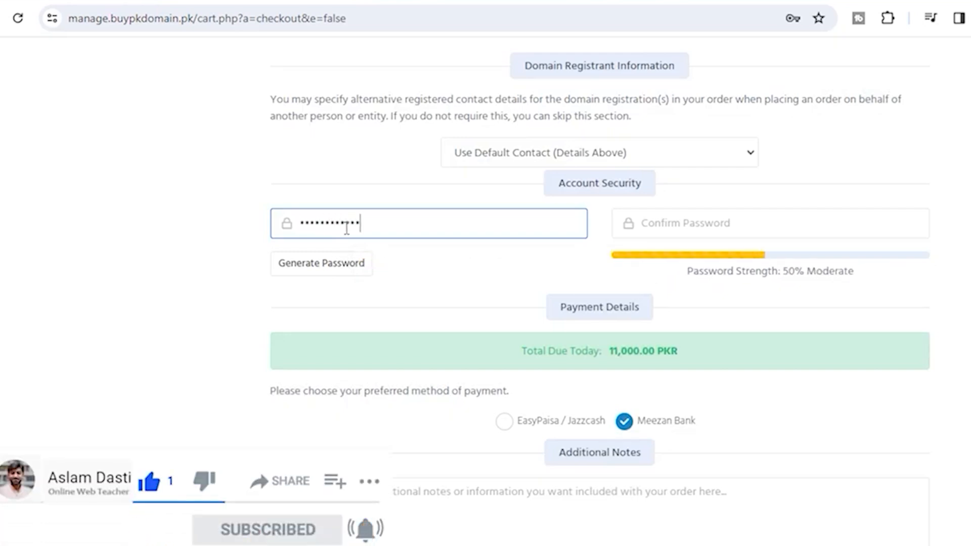
pyautogui.click(680, 225)
pyautogui.write('••••••••')
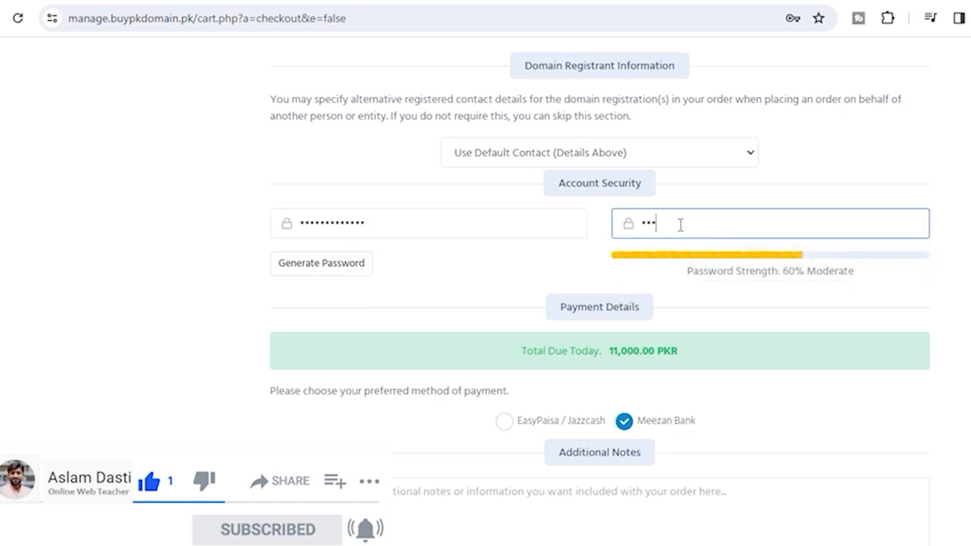
pyautogui.write('•')
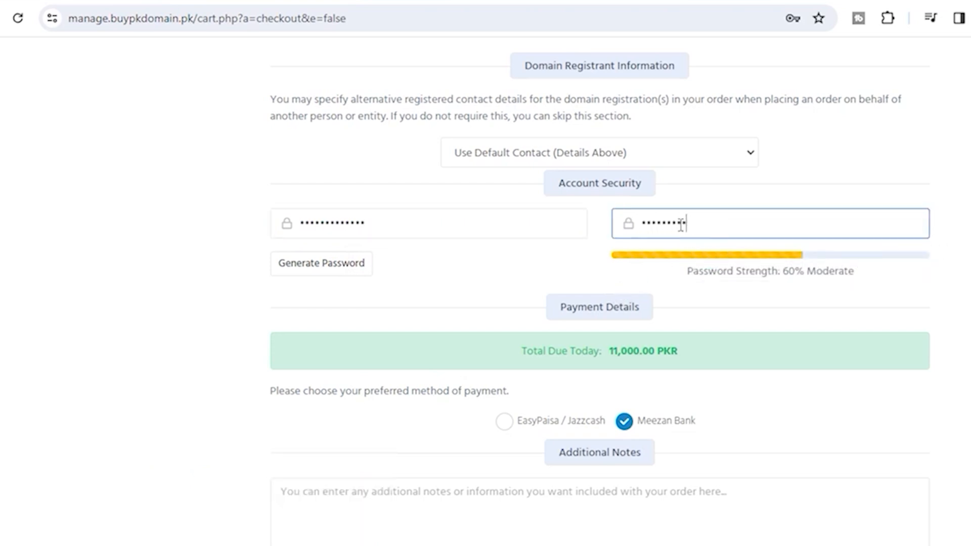
pyautogui.write('••••••')
# Keep Use Default Contact for the registrant, select EasyPaisa / Jazzcash, and review the form
pyautogui.click(625, 154)
pyautogui.click(628, 151)
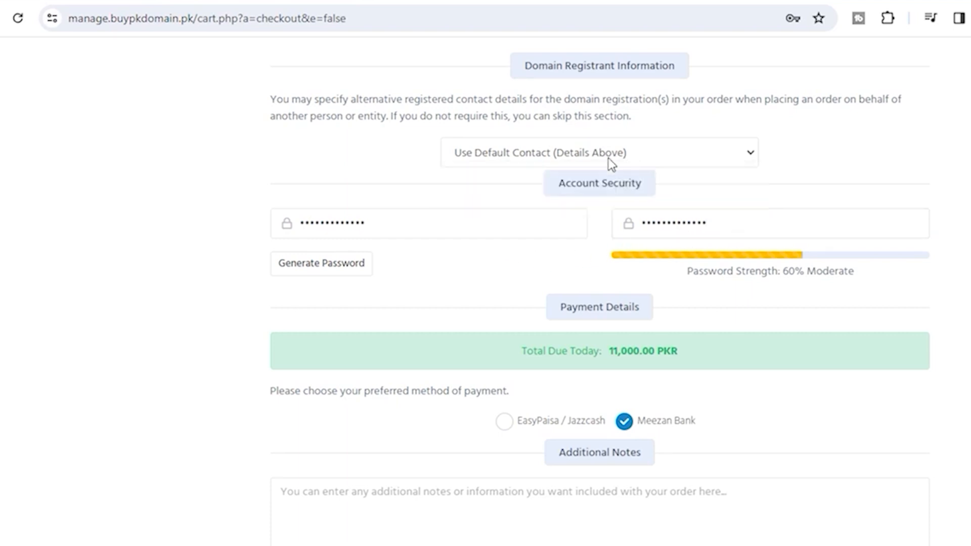
pyautogui.scroll(2, 492, 246)
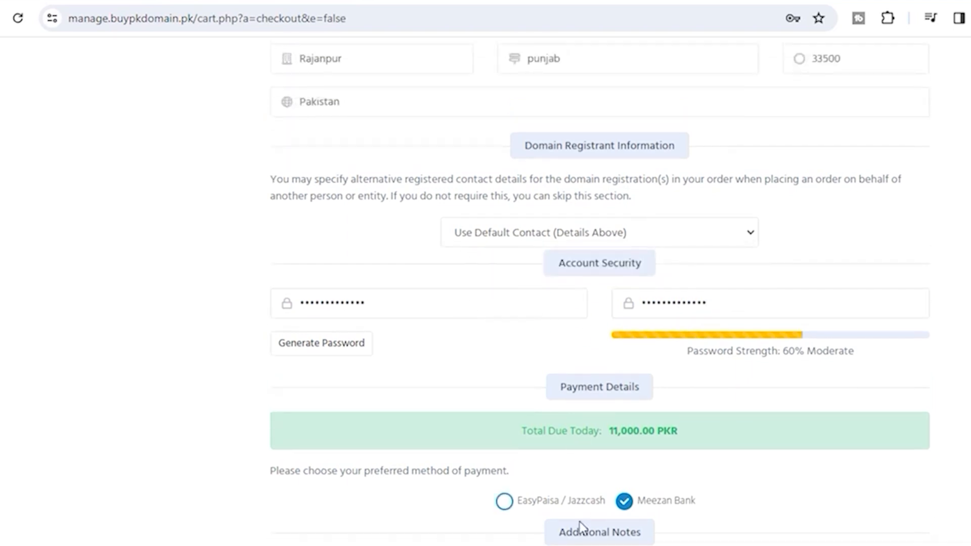
pyautogui.click(516, 502)
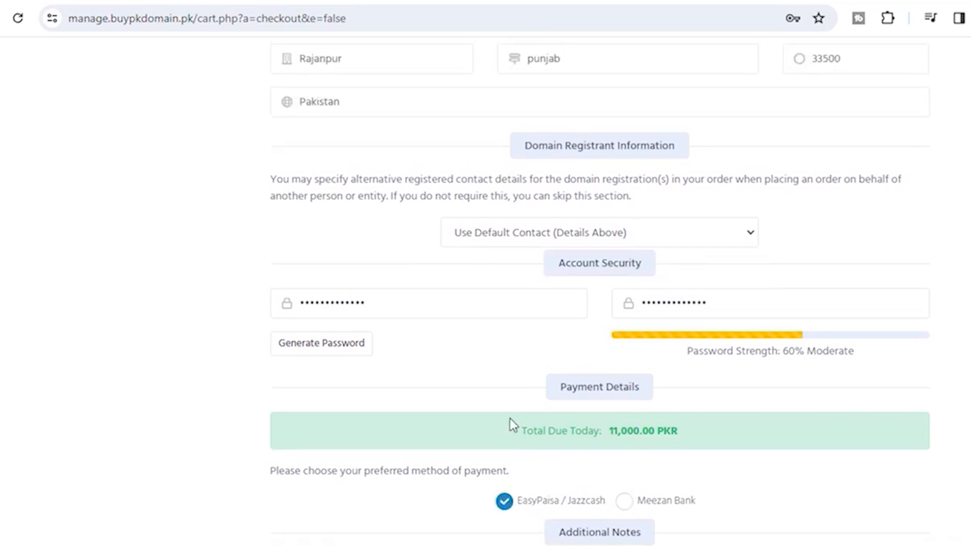
pyautogui.scroll(5, 510, 420)
pyautogui.scroll(3, 510, 419)
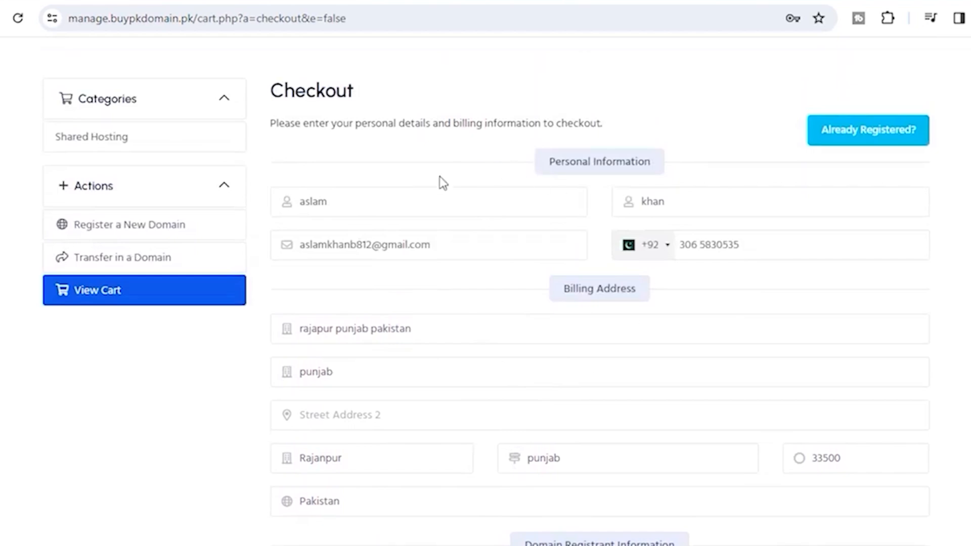
pyautogui.scroll(-8, 414, 303)
pyautogui.scroll(6, 418, 304)
pyautogui.scroll(4, 418, 304)
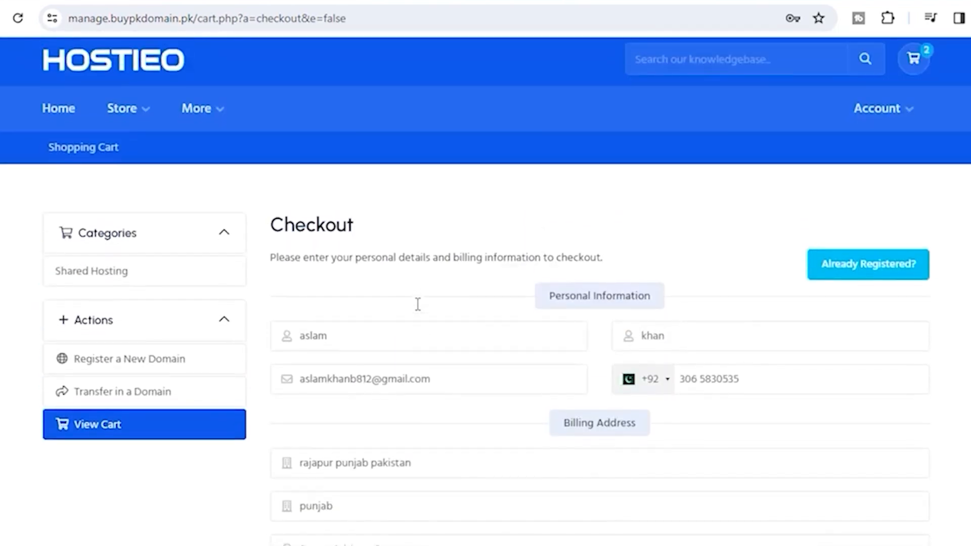
pyautogui.scroll(-17, 416, 303)
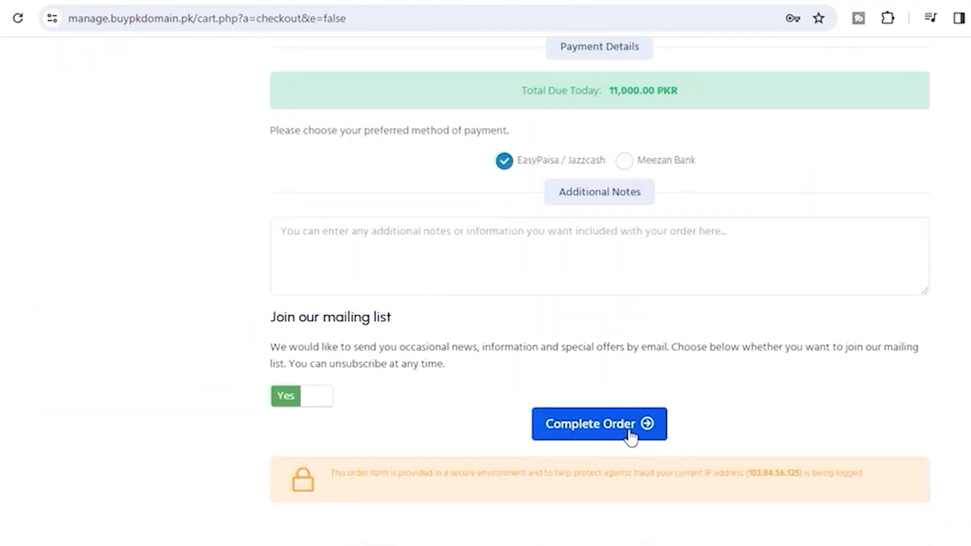
pyautogui.scroll(20, 599, 432)
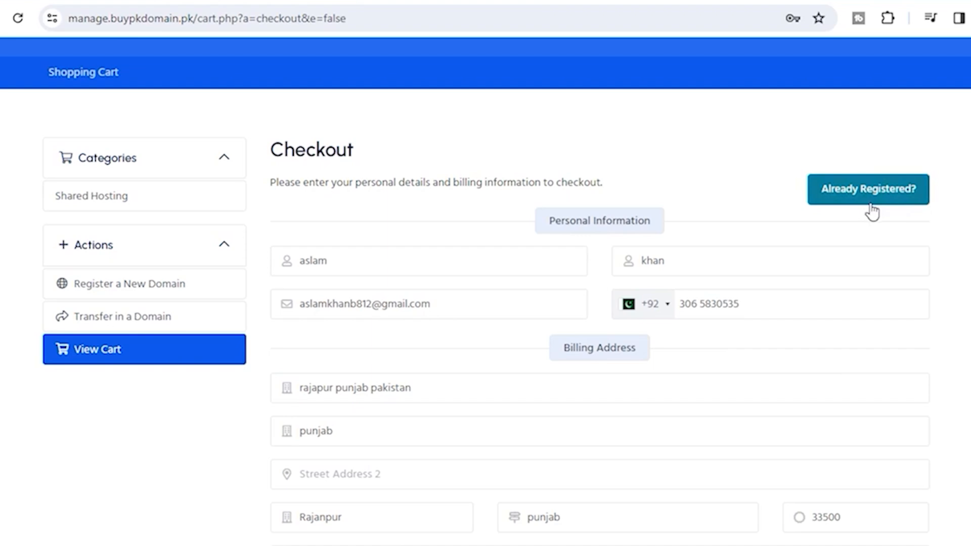
# Review the filled personal and billing details, selecting the entered e-mail address
pyautogui.scroll(-10, 800, 372)
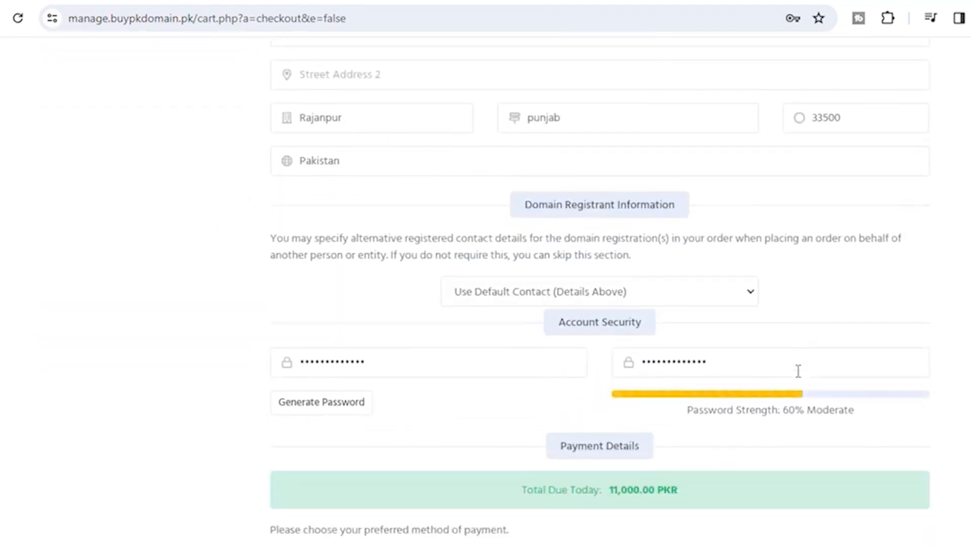
pyautogui.scroll(-7, 798, 371)
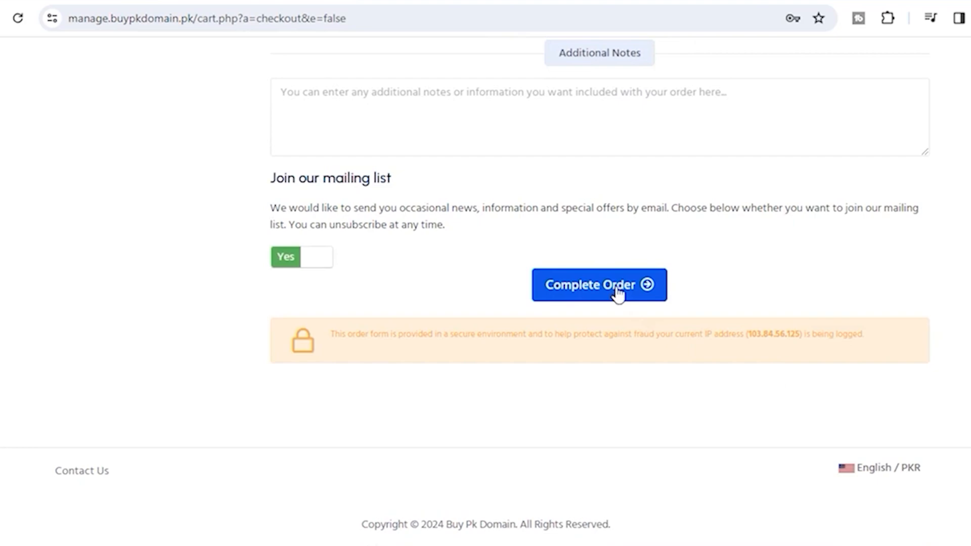
pyautogui.scroll(9, 435, 198)
pyautogui.scroll(2, 494, 201)
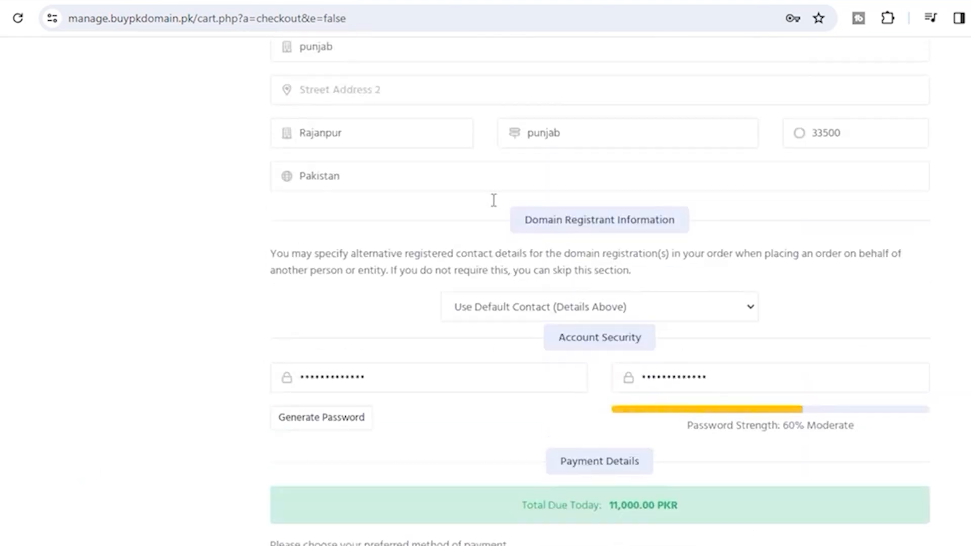
pyautogui.scroll(4, 493, 200)
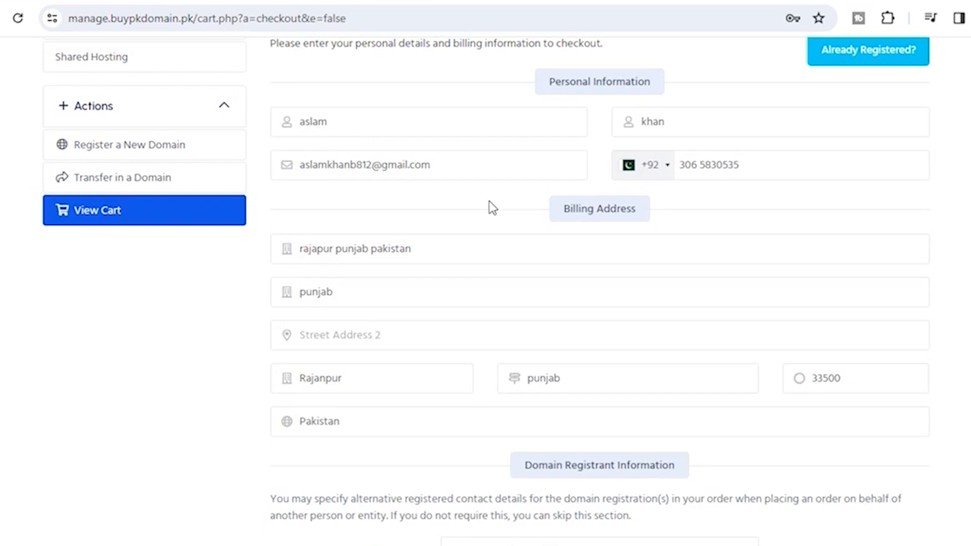
pyautogui.moveTo(435, 165); pyautogui.dragTo(301, 172)
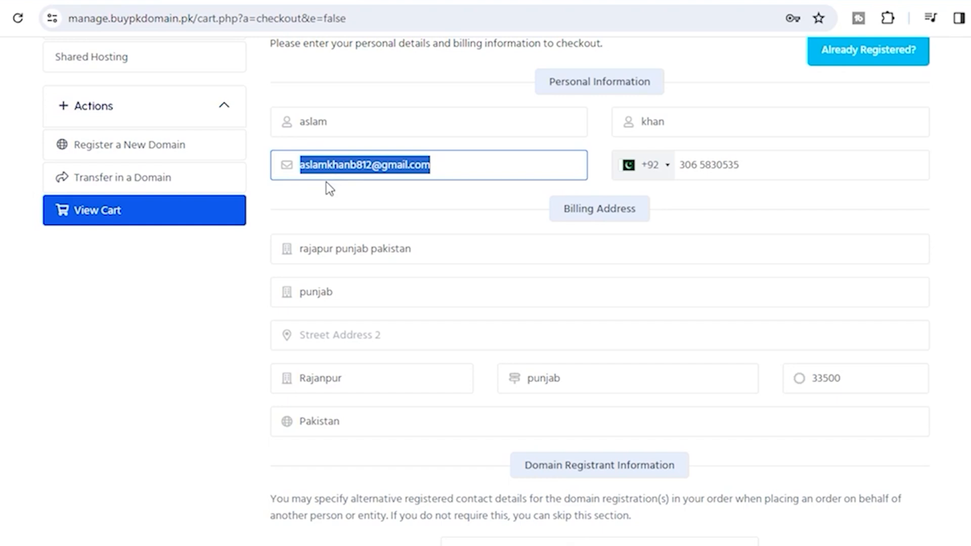
pyautogui.scroll(-6, 588, 321)
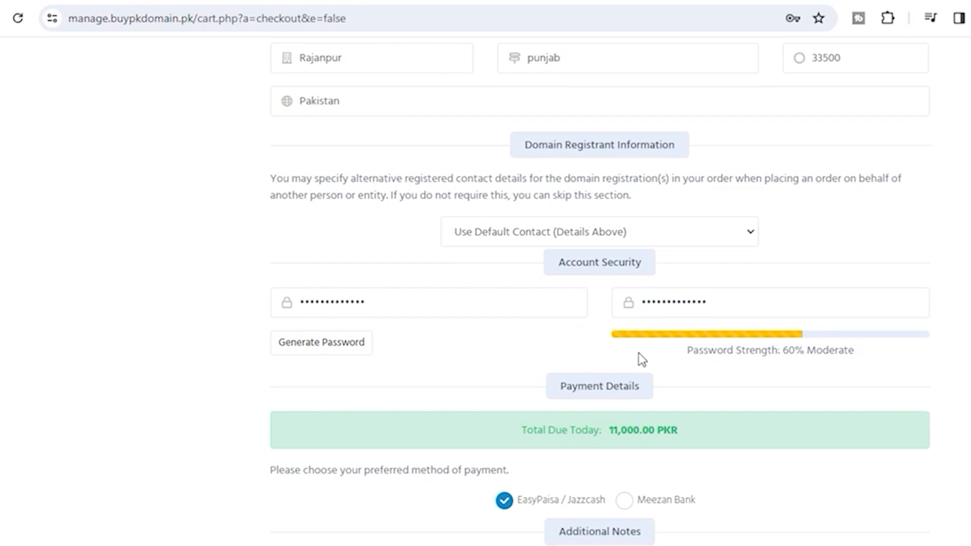
pyautogui.scroll(-6, 638, 354)
# Complete the order and select the EasyPaisa and Jazzcash account numbers on Invoice #54
pyautogui.click(606, 468)
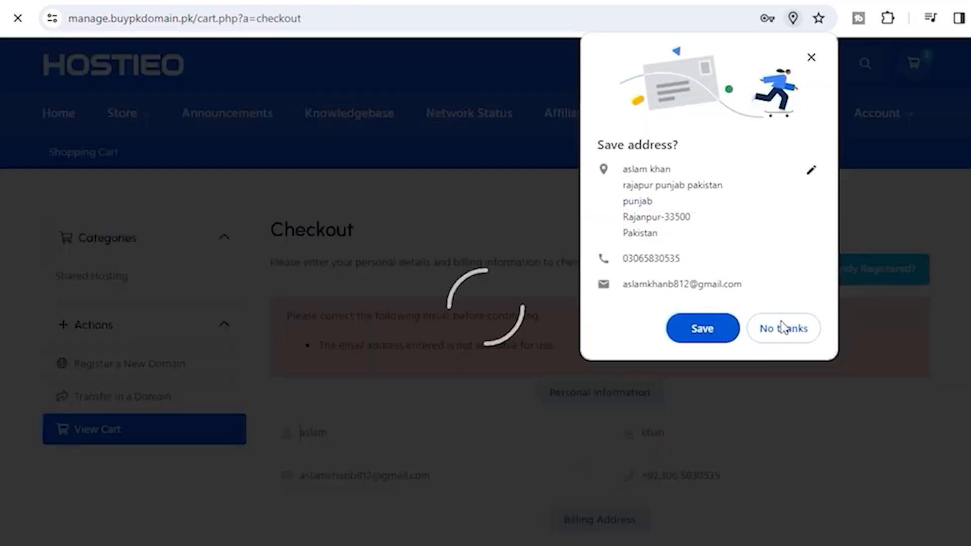
pyautogui.click(784, 329)
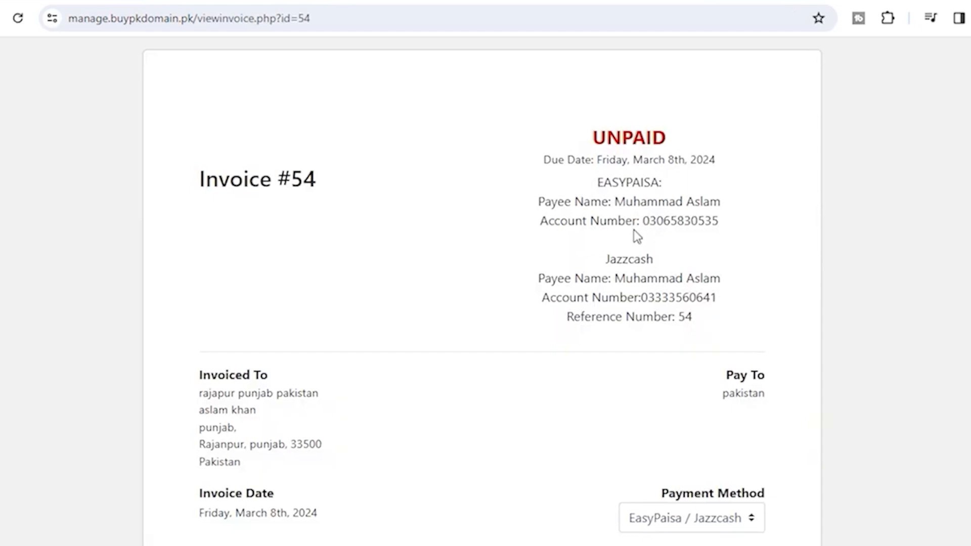
pyautogui.moveTo(645, 222); pyautogui.dragTo(729, 221)
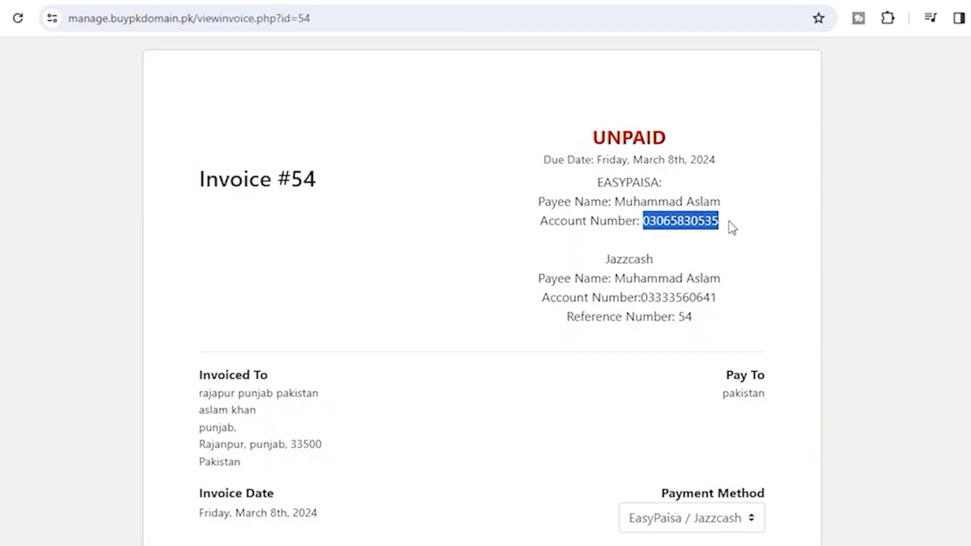
pyautogui.click(711, 224)
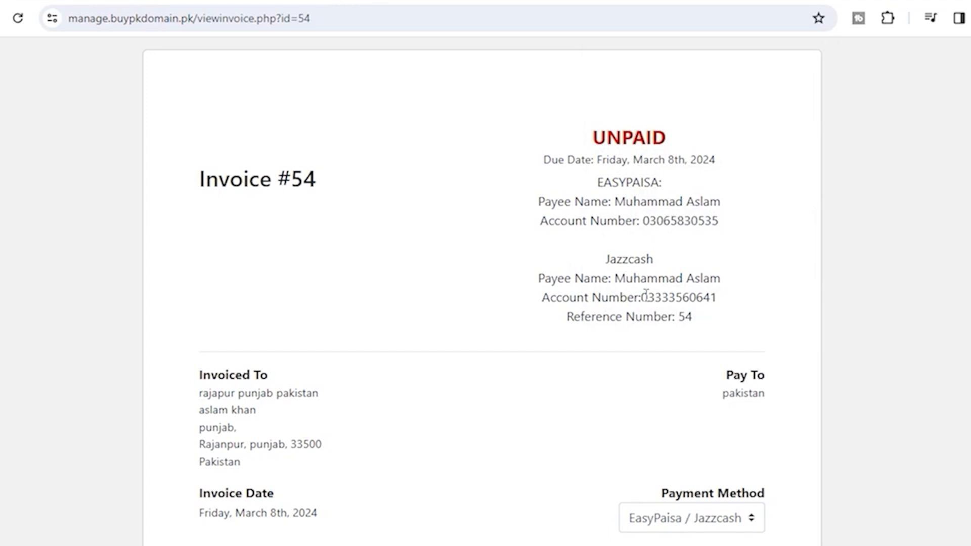
pyautogui.moveTo(641, 297); pyautogui.dragTo(718, 291)
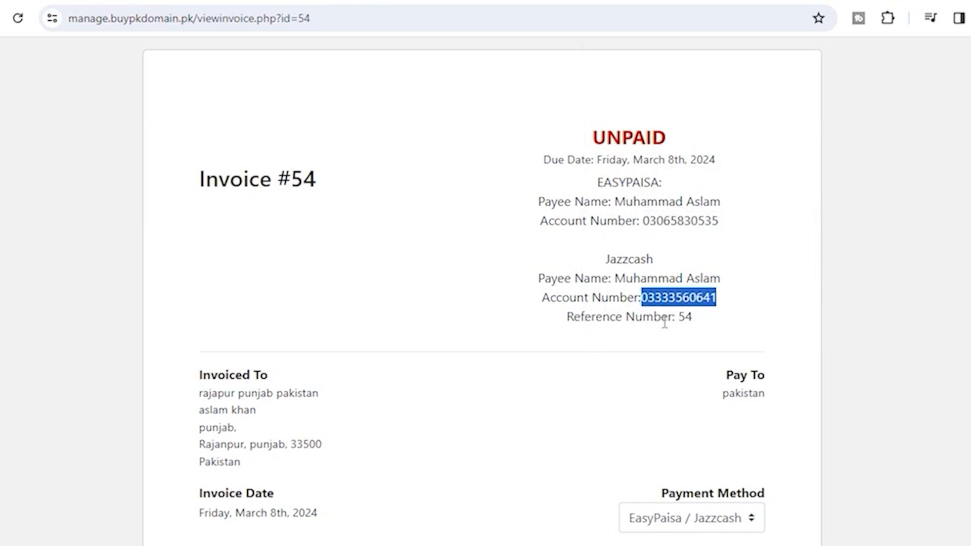
pyautogui.moveTo(677, 317); pyautogui.dragTo(698, 320)
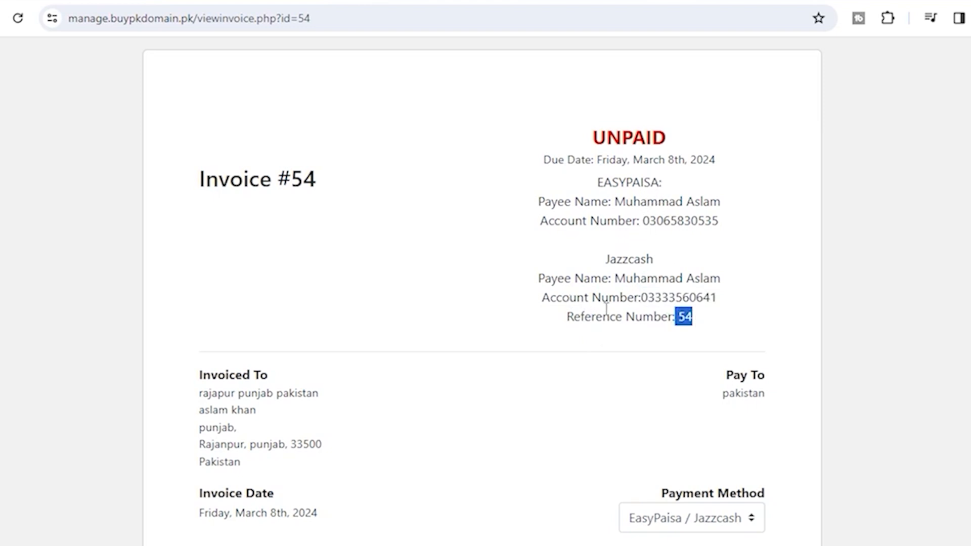
# Reselect the EasyPaisa account number and scroll through the 11,000.00 PKR Invoice Items
pyautogui.doubleClick(648, 221)
pyautogui.click(707, 230)
pyautogui.moveTo(643, 220); pyautogui.dragTo(723, 223)
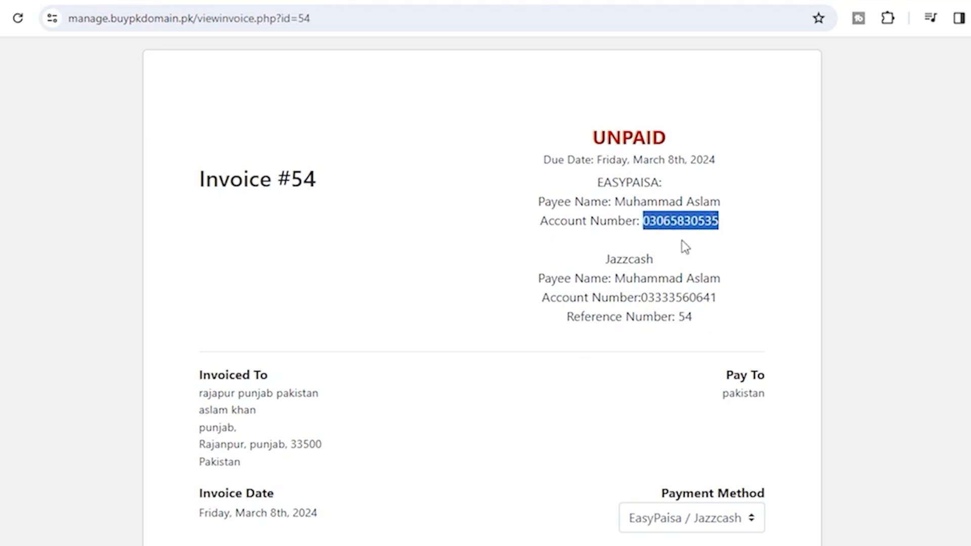
pyautogui.scroll(-1, 506, 357)
pyautogui.scroll(-8, 504, 350)
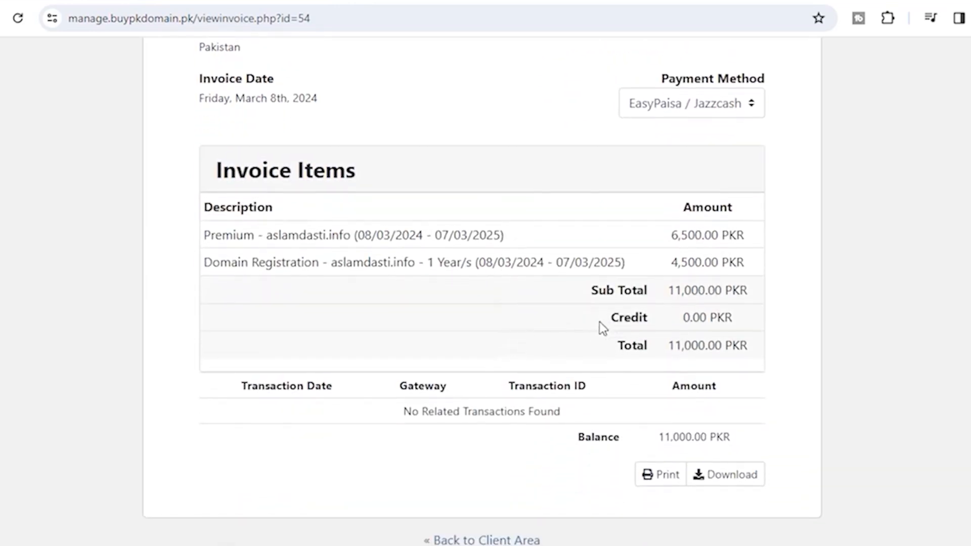
pyautogui.scroll(5, 600, 324)
pyautogui.scroll(-5, 600, 321)
pyautogui.scroll(8, 444, 347)
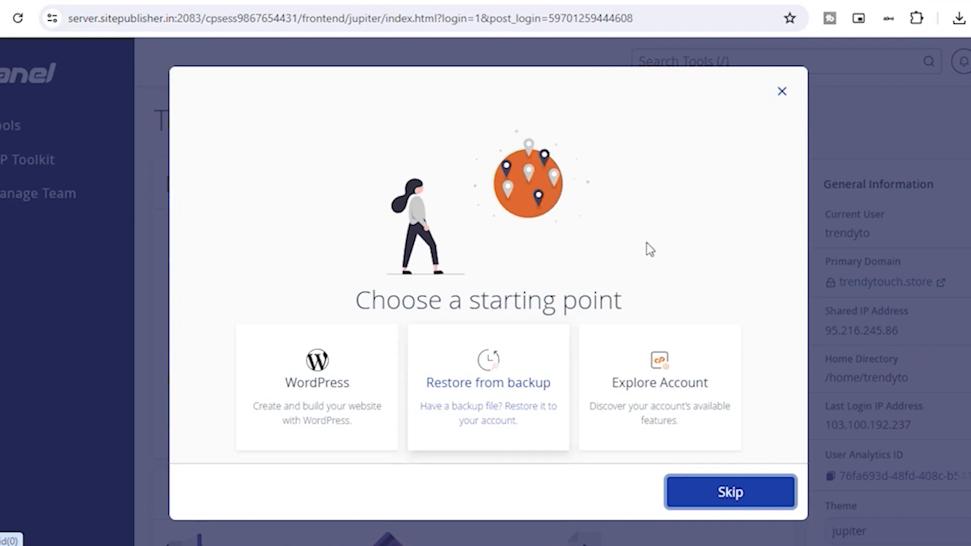
# Skip the cPanel starting-point dialog to reach Tools, then open a new Google tab
pyautogui.click(782, 92)
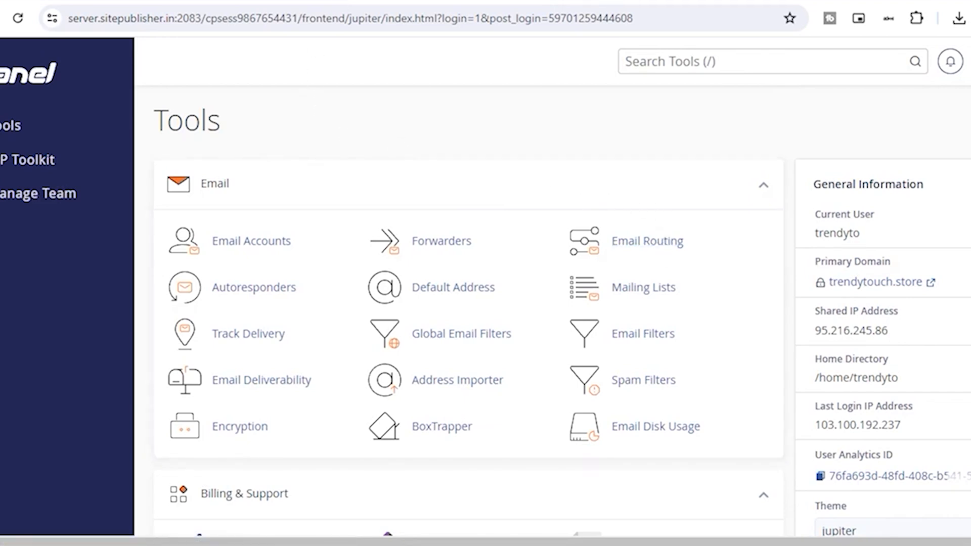
pyautogui.click(752, 0)
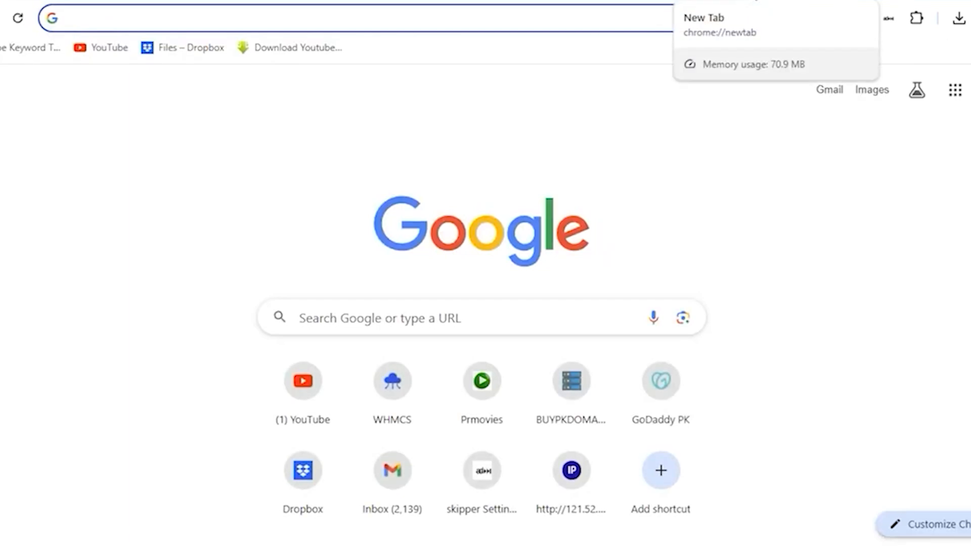
# Go to trendytouch.store/cpanel in Chrome to load the cPanel connecting page
pyautogui.write('tre')
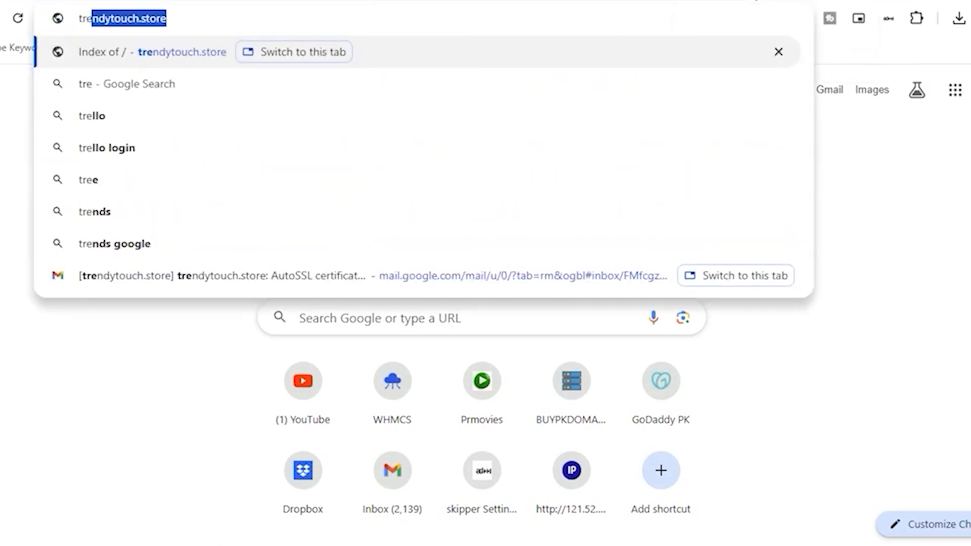
pyautogui.press('Right')
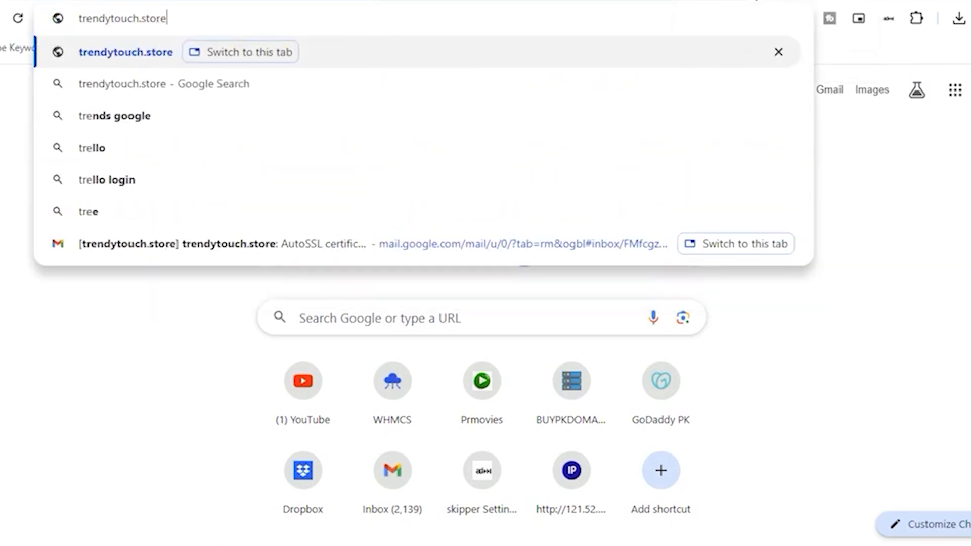
pyautogui.write('.')
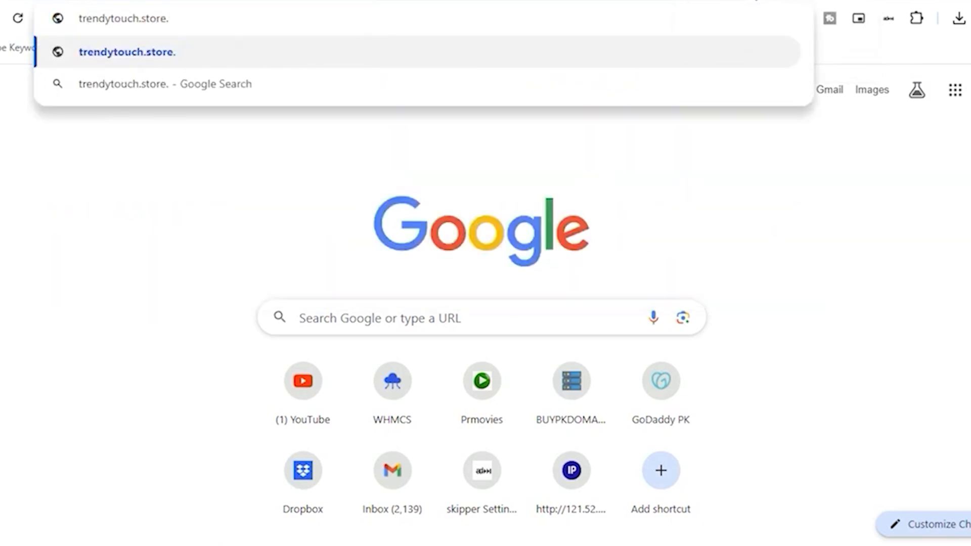
pyautogui.press('BackSpace')
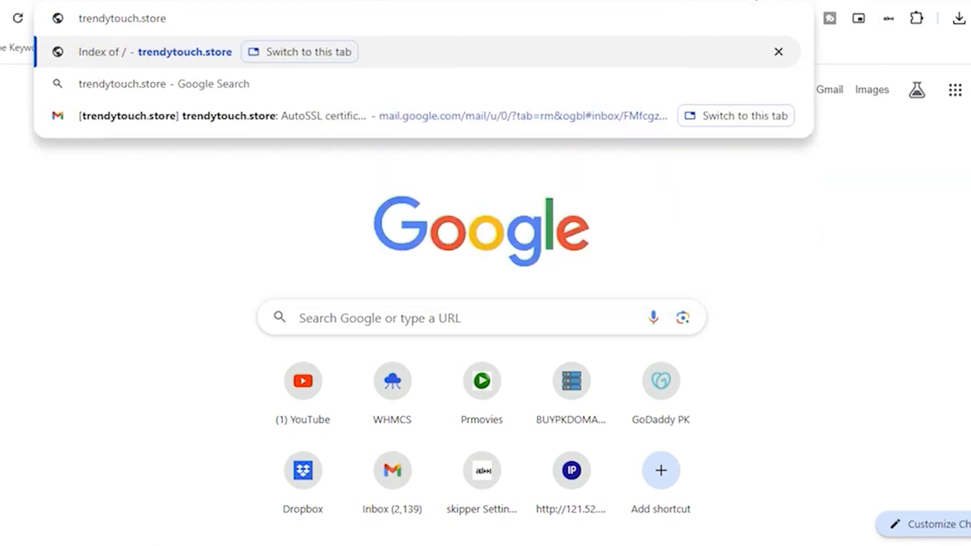
pyautogui.write('/coabe')
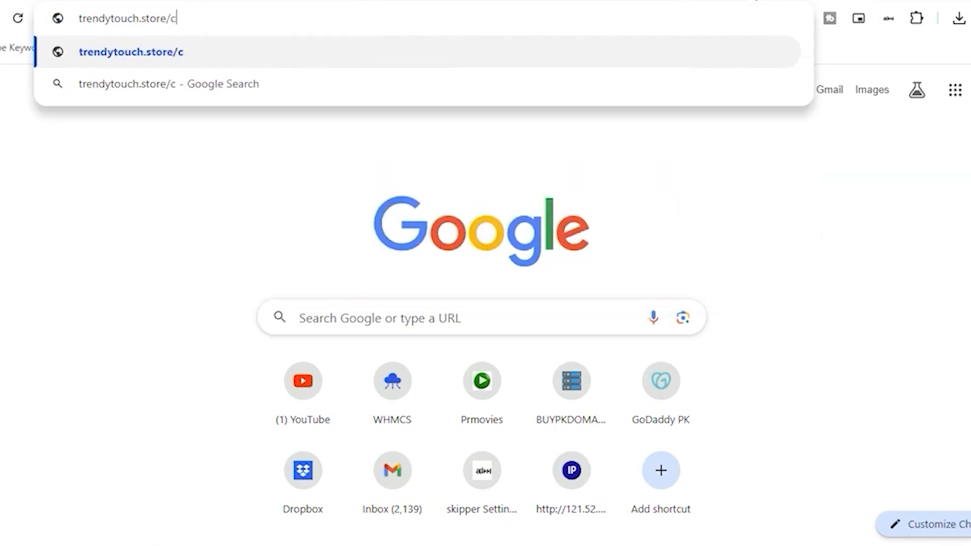
pyautogui.press('BackSpace')
pyautogui.press('BackSpace')
pyautogui.press('BackSpace')
pyautogui.press('BackSpace')
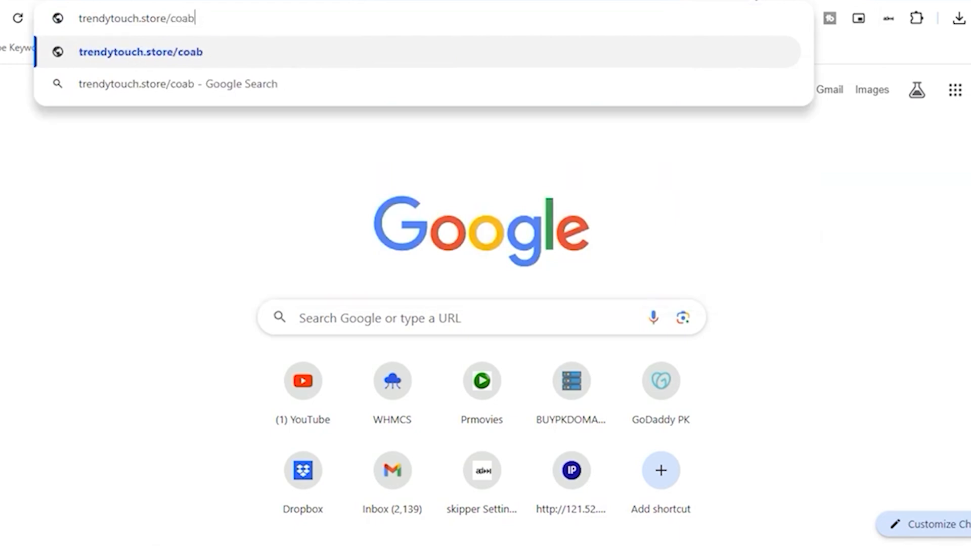
pyautogui.write('p')
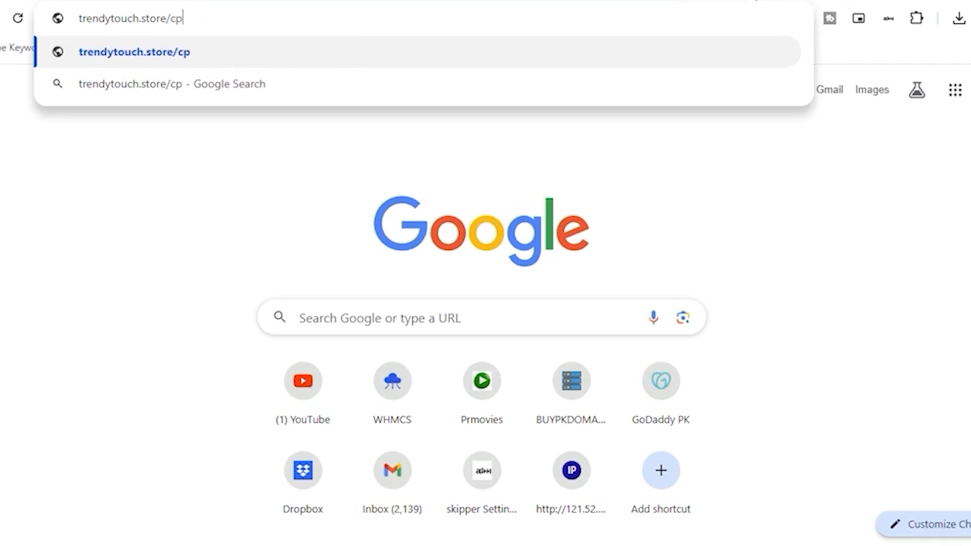
pyautogui.write('anel')
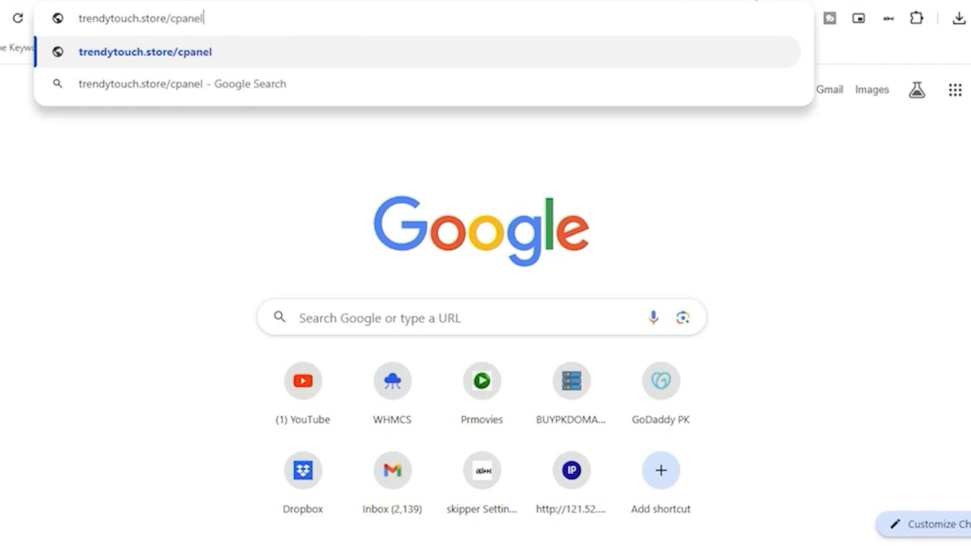
pyautogui.press('Return')
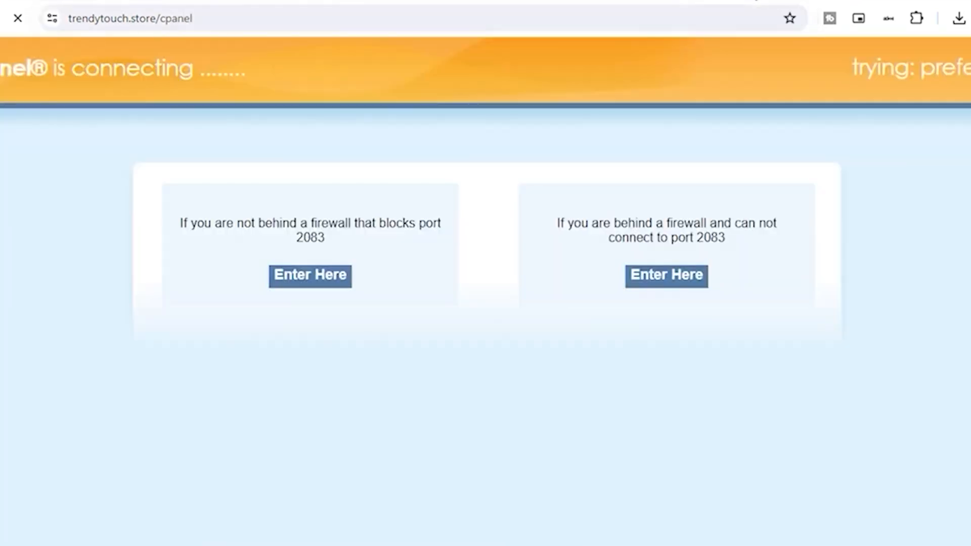
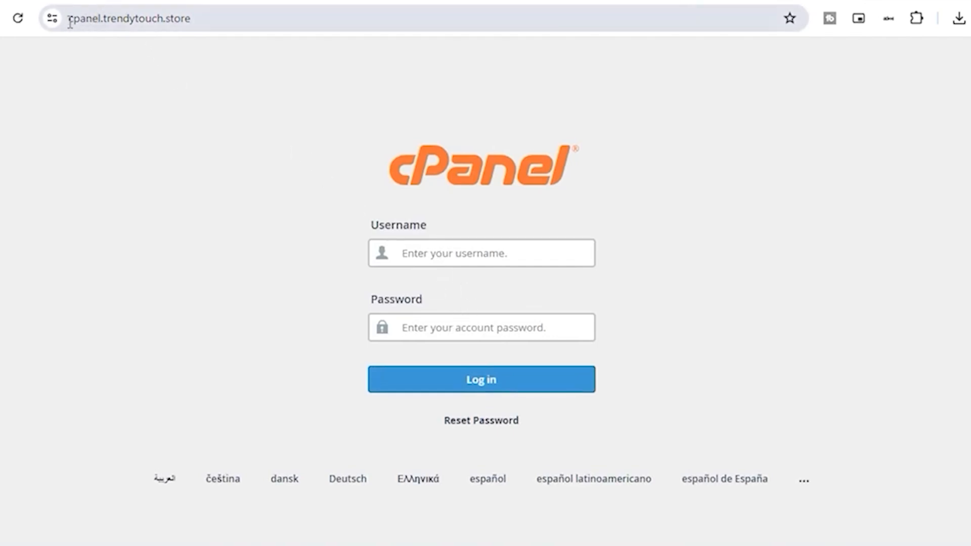
# Check the cPanel login address, then scroll the dashboard to the Software section with Softaculous Apps Installer
pyautogui.moveTo(69, 20); pyautogui.dragTo(208, 23)
pyautogui.click(208, 24)
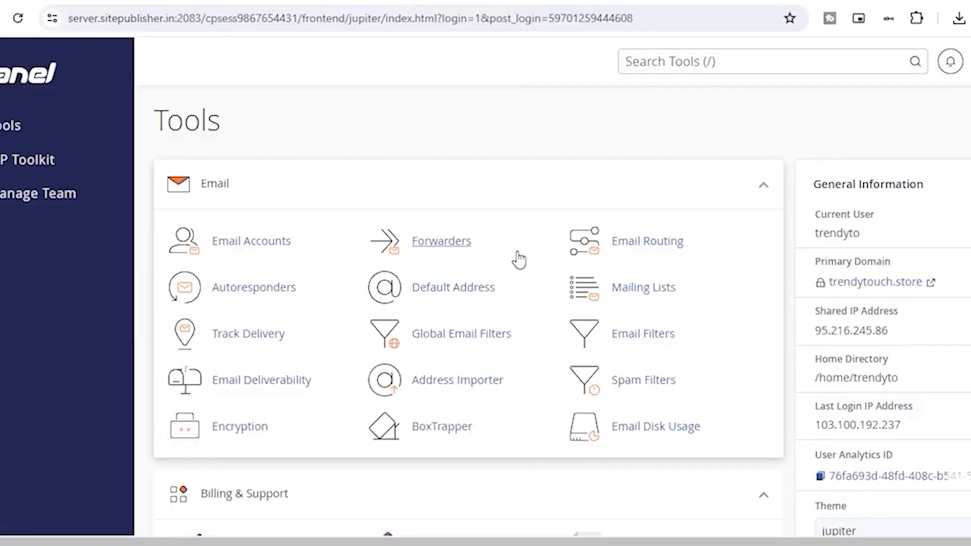
pyautogui.scroll(-12, 519, 261)
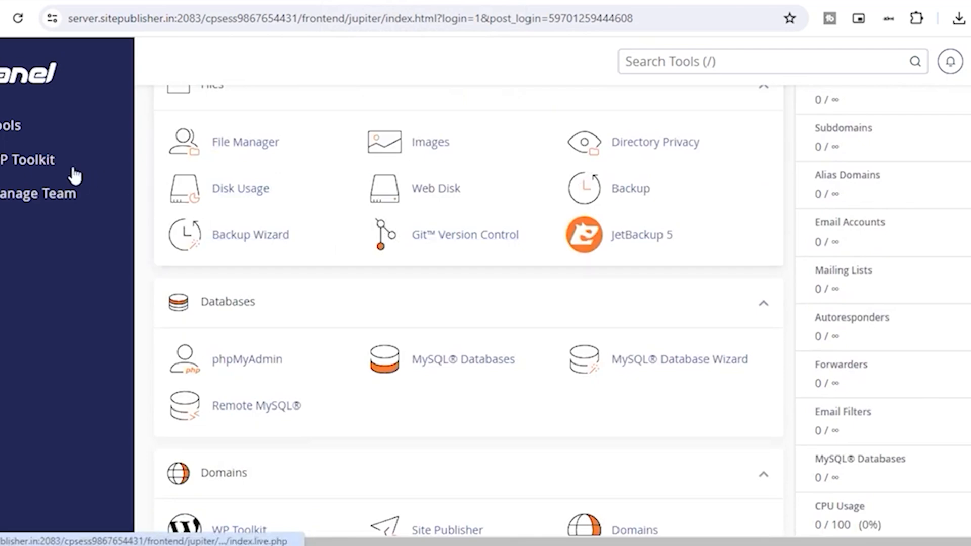
pyautogui.scroll(-4, 374, 256)
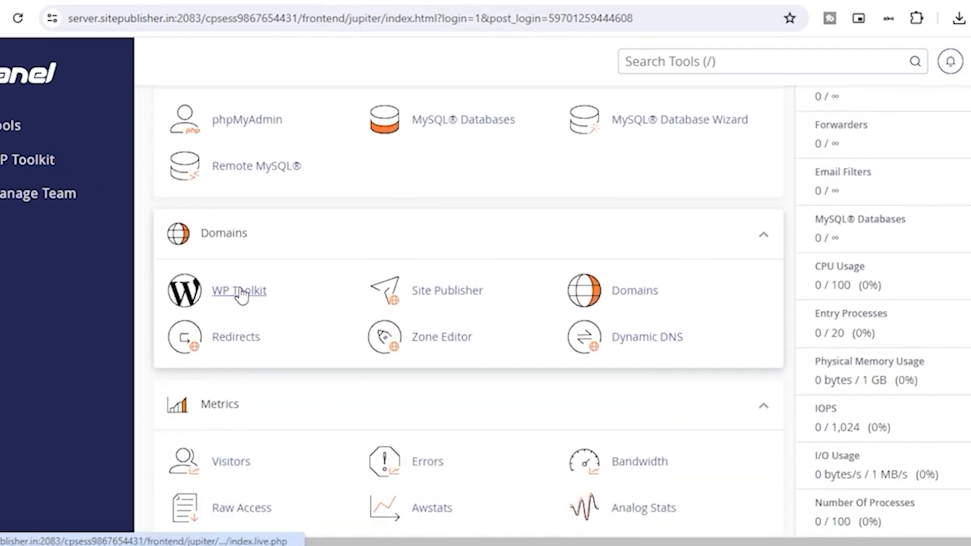
pyautogui.scroll(-5, 380, 304)
pyautogui.scroll(-12, 379, 302)
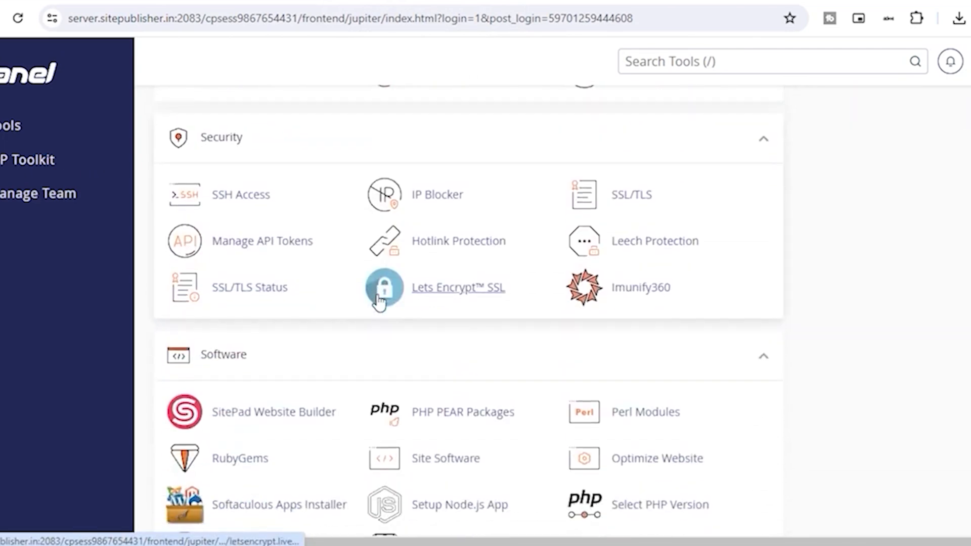
pyautogui.scroll(3, 375, 298)
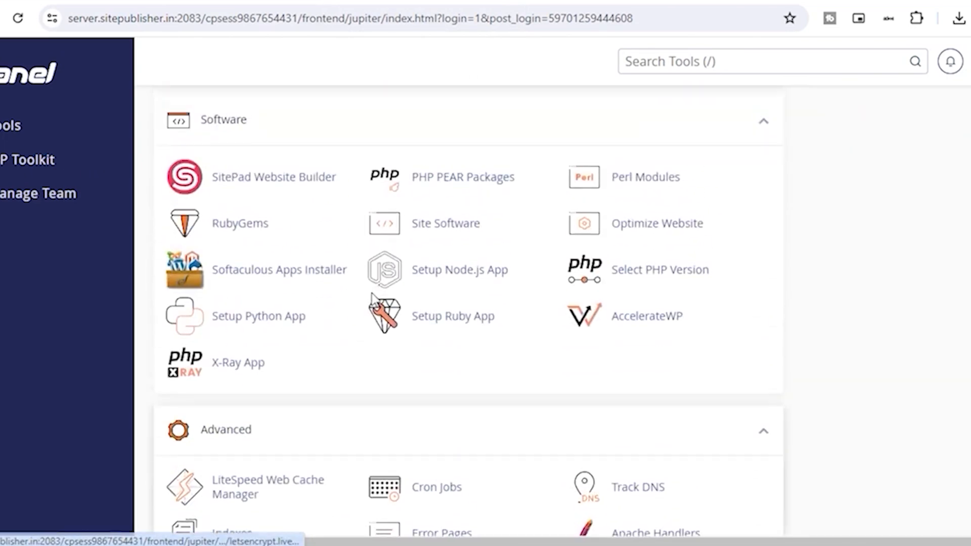
# Open Softaculous, start a WordPress install, and trim the last character off the admin username
pyautogui.click(304, 272)
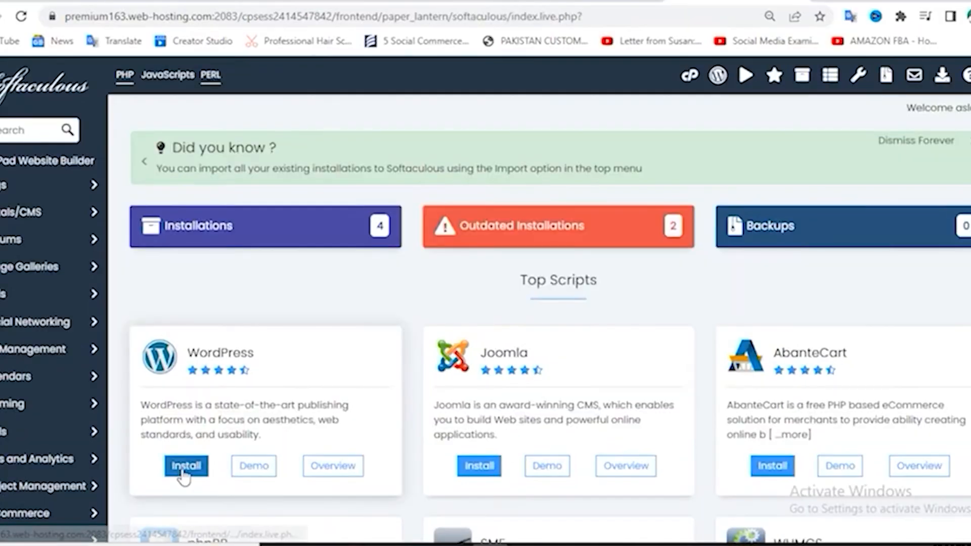
pyautogui.click(398, 364)
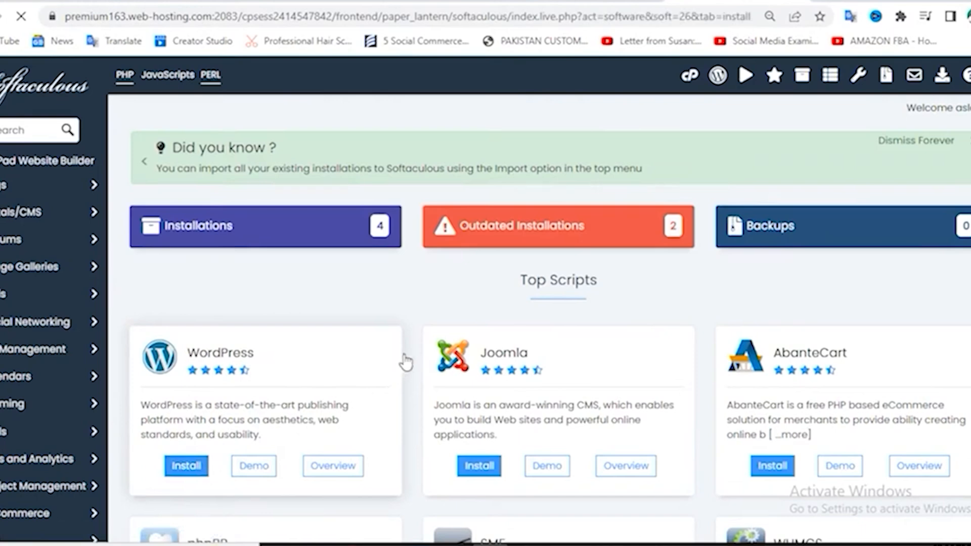
pyautogui.scroll(-1, 518, 372)
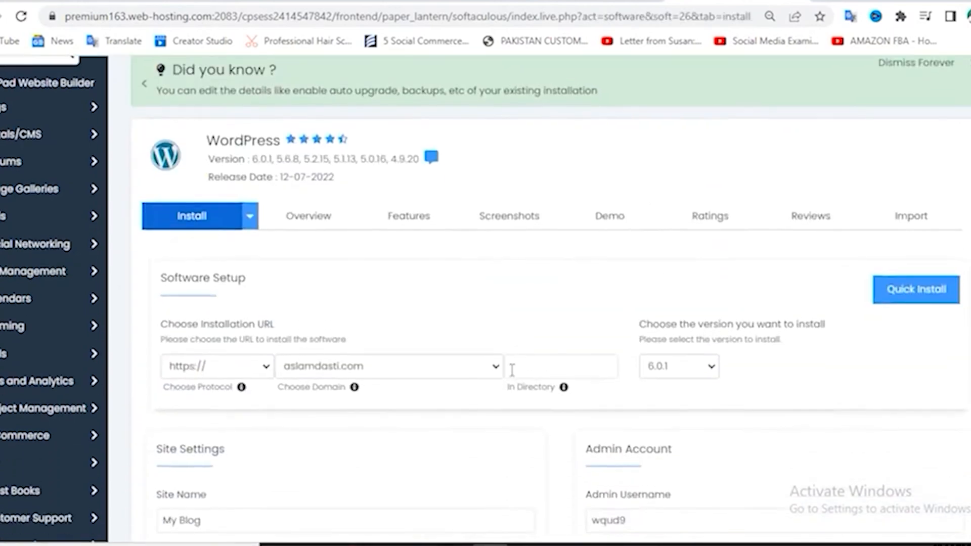
pyautogui.scroll(-2, 412, 384)
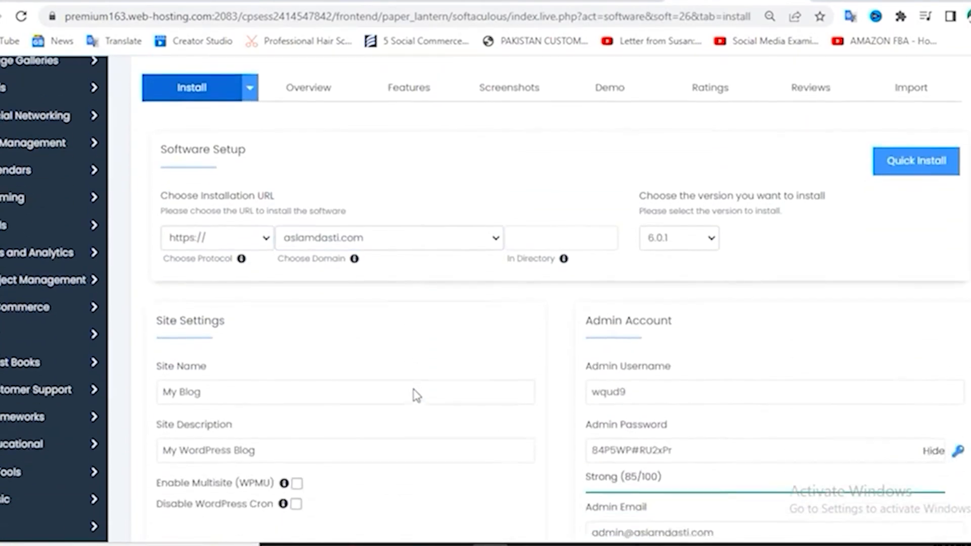
pyautogui.click(697, 369)
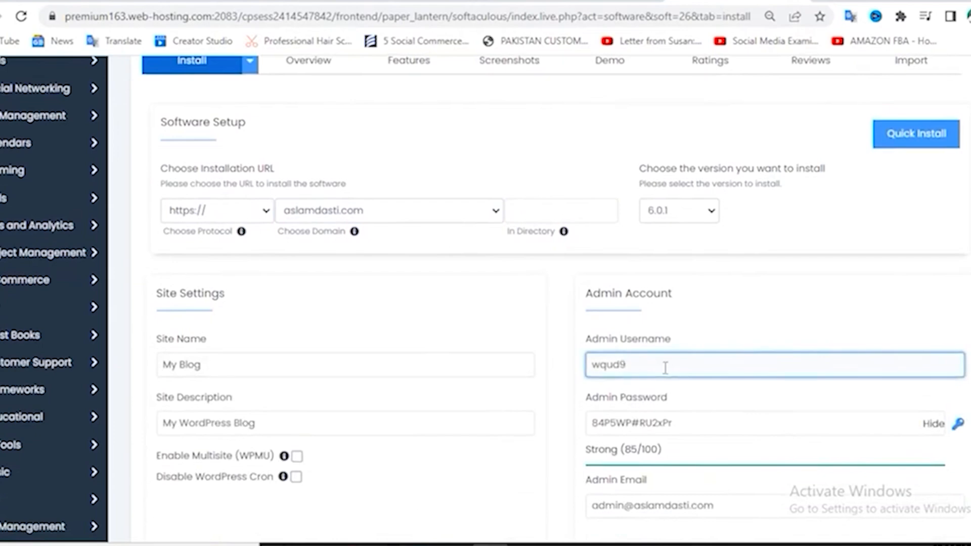
pyautogui.press('BackSpace')
pyautogui.press('BackSpace')
pyautogui.press('BackSpace')
pyautogui.press('BackSpace')
pyautogui.press('BackSpace')
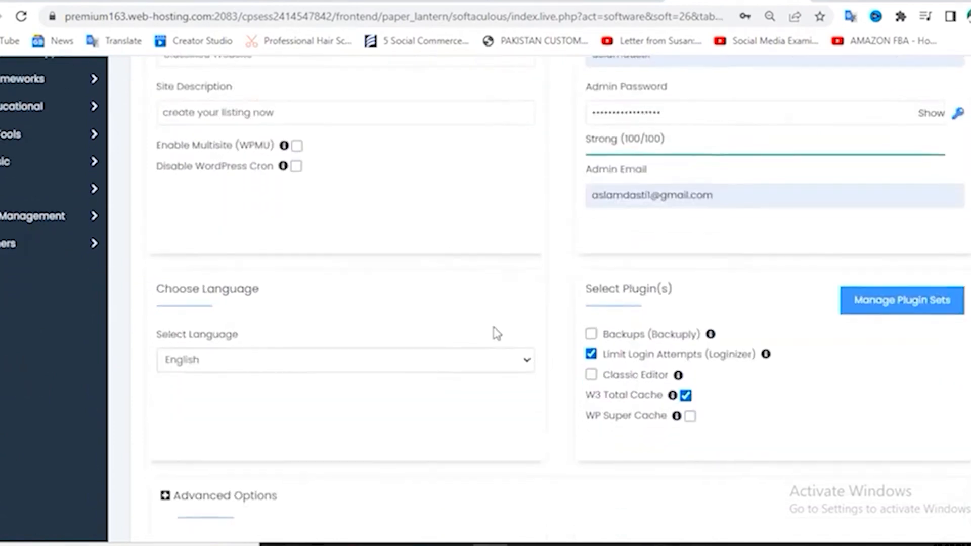
# Uncheck the Limit Login Attempts and W3 Total Cache plugins
pyautogui.scroll(-1, 495, 331)
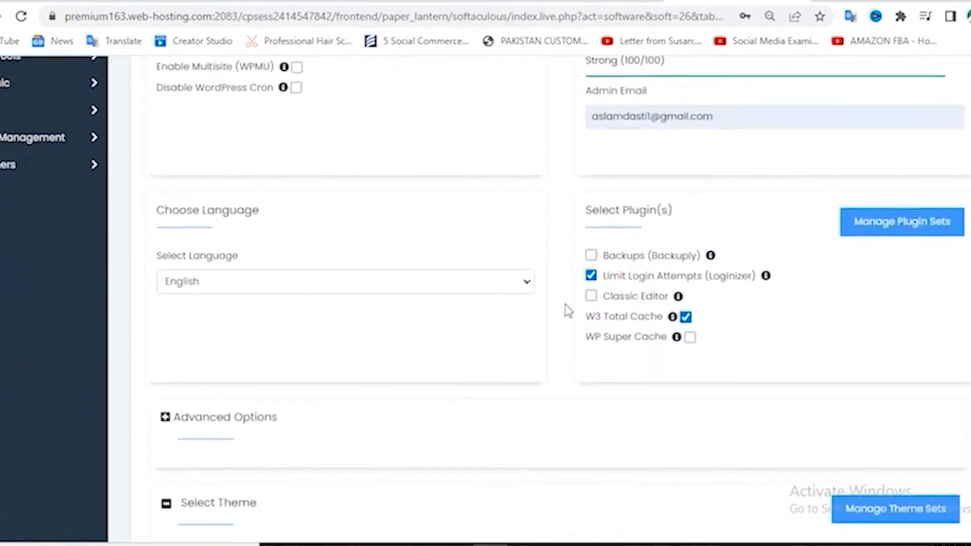
pyautogui.click(592, 278)
pyautogui.click(592, 277)
pyautogui.click(591, 276)
pyautogui.click(686, 317)
# Keep English as the site language and review the rest of the install form
pyautogui.scroll(1, 668, 241)
pyautogui.scroll(-1, 666, 241)
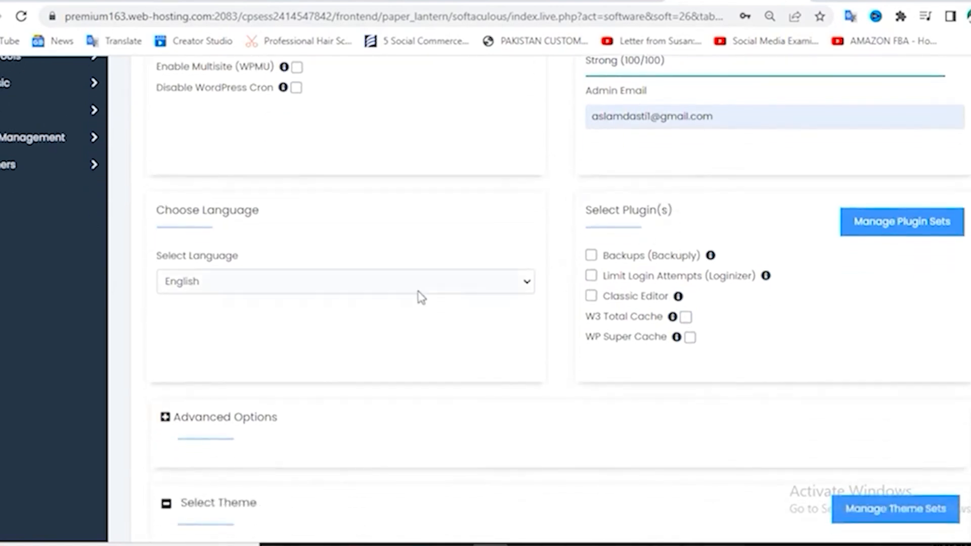
pyautogui.click(319, 287)
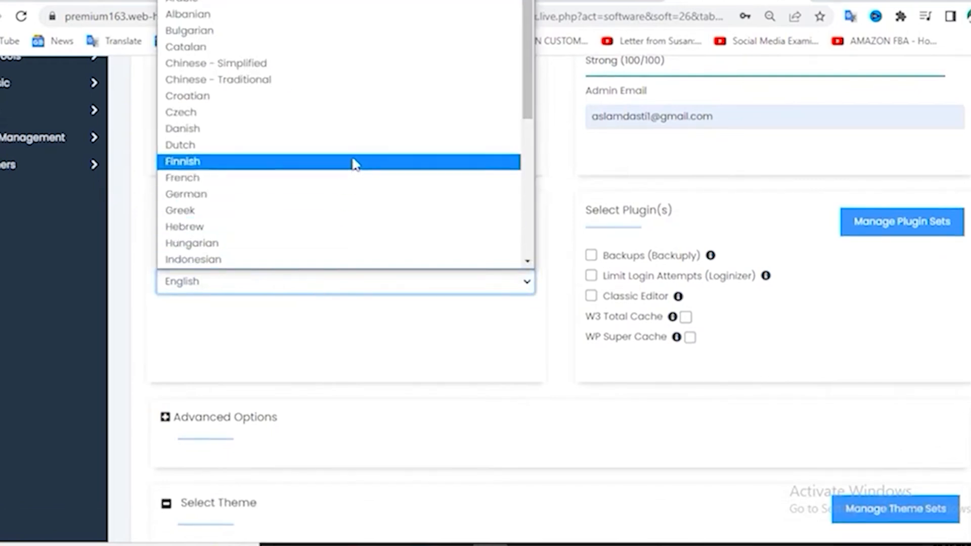
pyautogui.scroll(-5, 354, 163)
pyautogui.scroll(6, 354, 163)
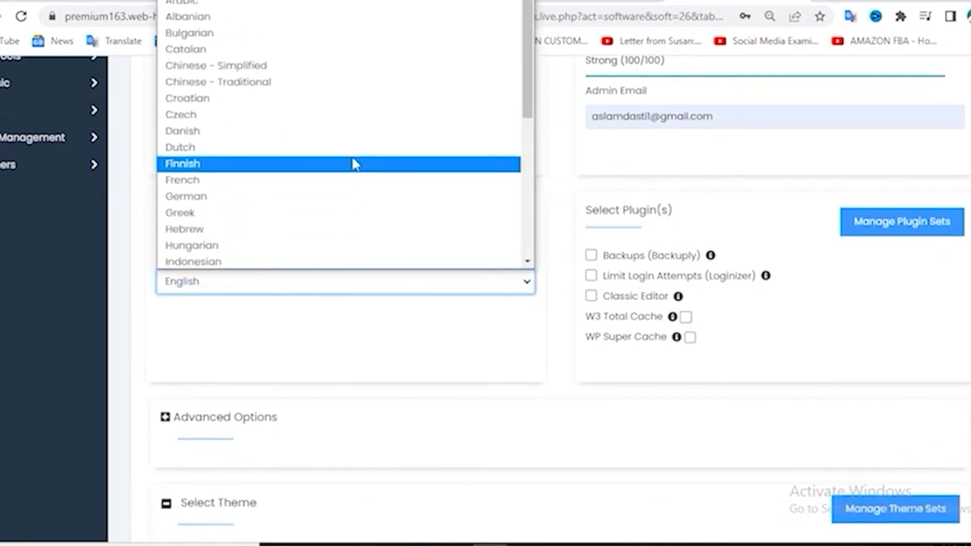
pyautogui.scroll(-5, 303, 228)
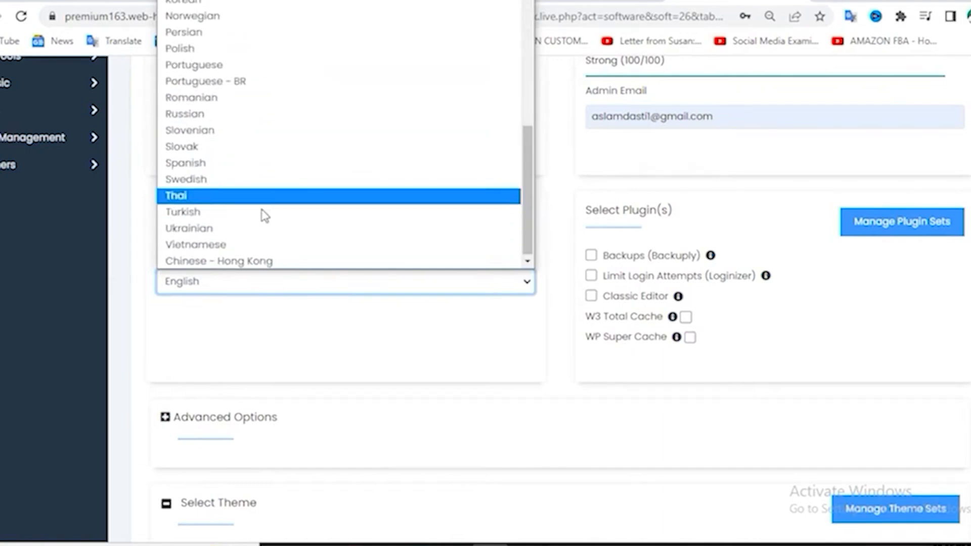
pyautogui.click(144, 259)
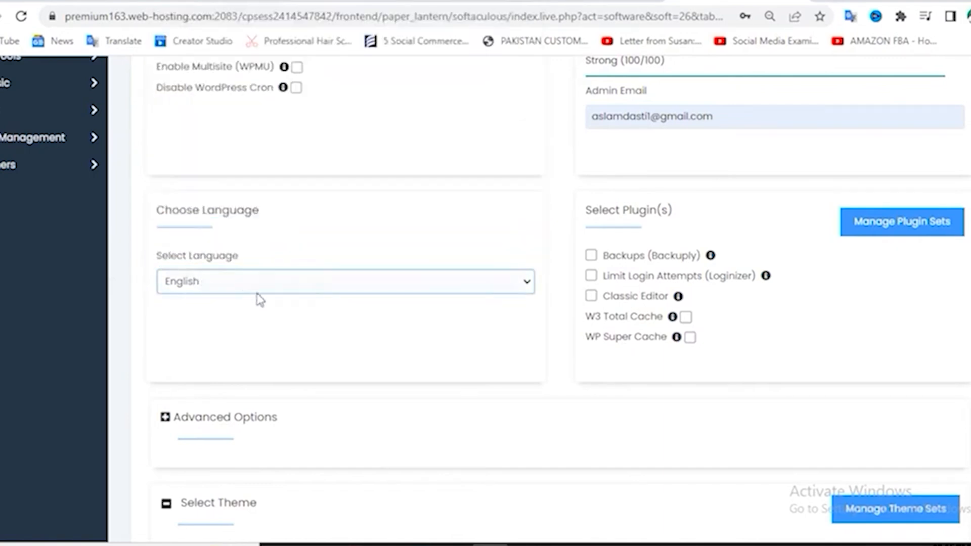
pyautogui.scroll(-3, 420, 306)
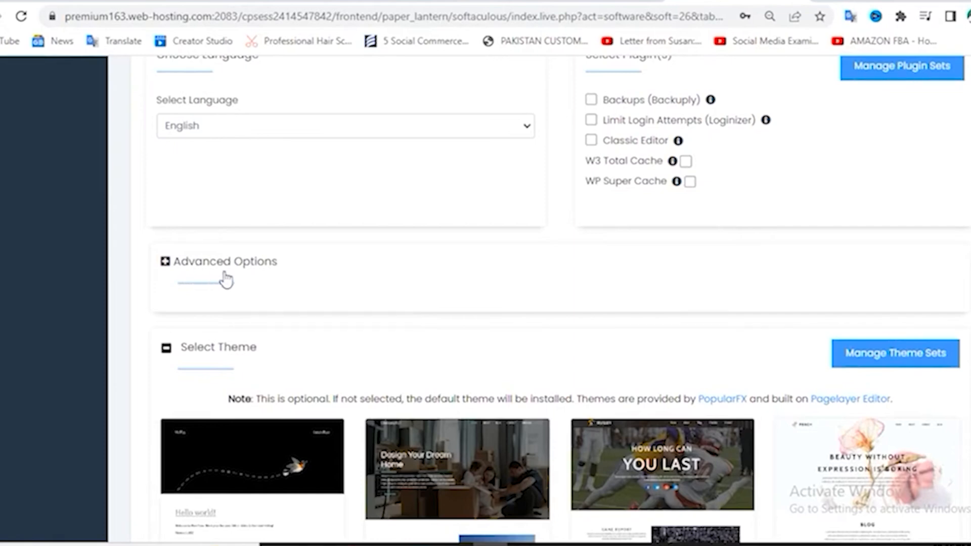
pyautogui.scroll(-6, 503, 306)
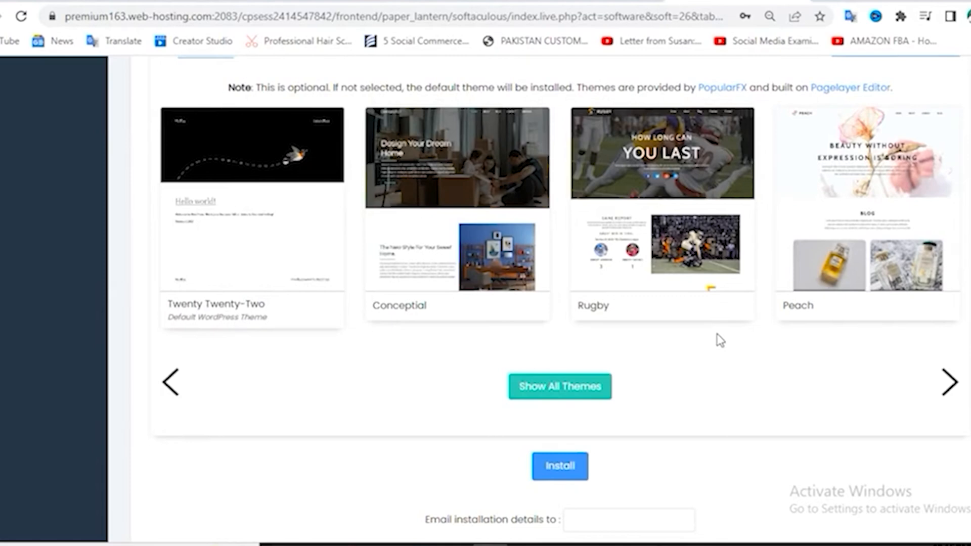
pyautogui.scroll(15, 721, 341)
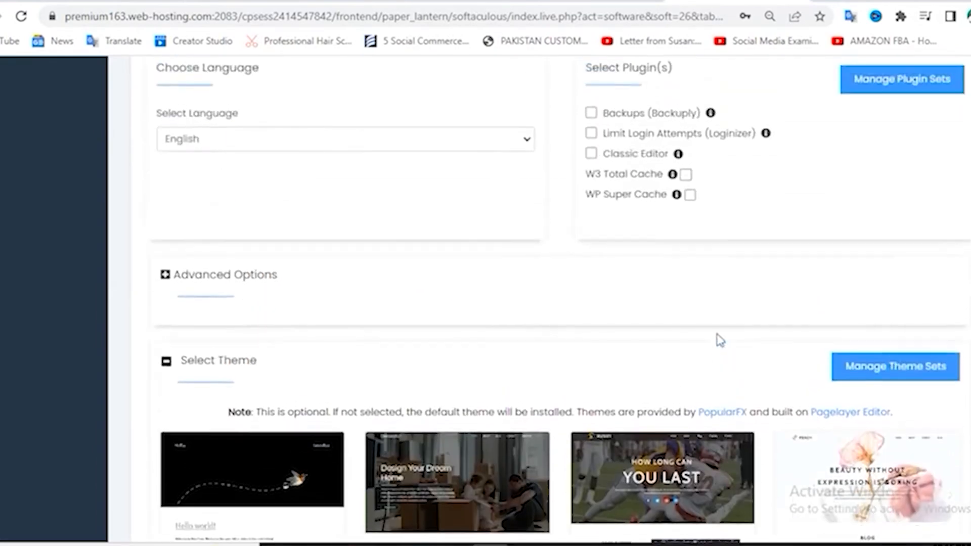
pyautogui.scroll(-15, 721, 341)
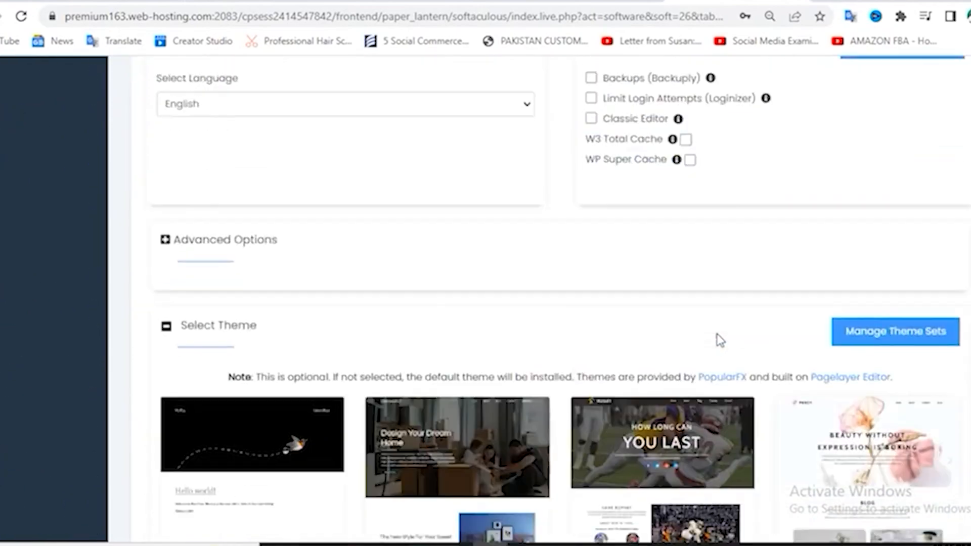
# Install WordPress, then open aslamdasti.com's wp-admin dashboard from the success page's Administrative URL
pyautogui.click(563, 473)
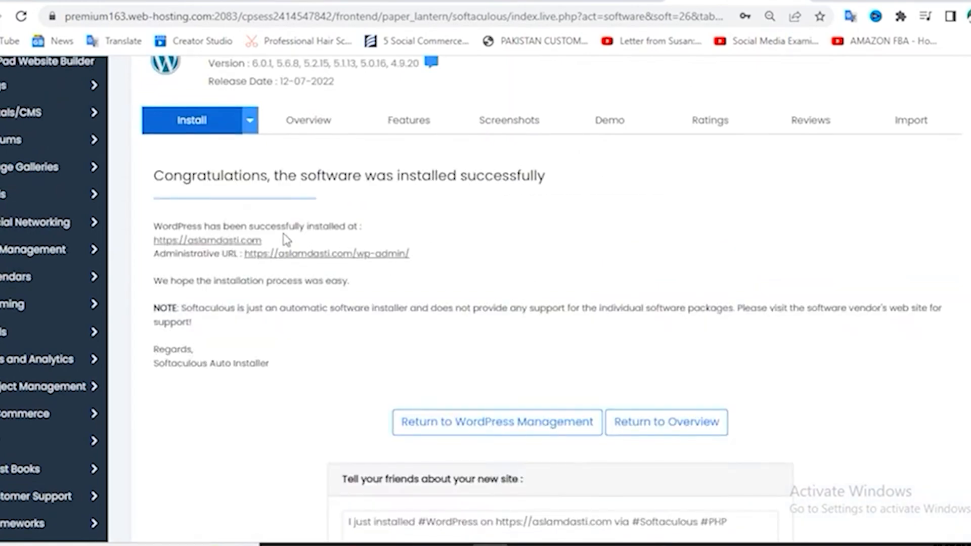
pyautogui.click(224, 245)
pyautogui.click(627, 1)
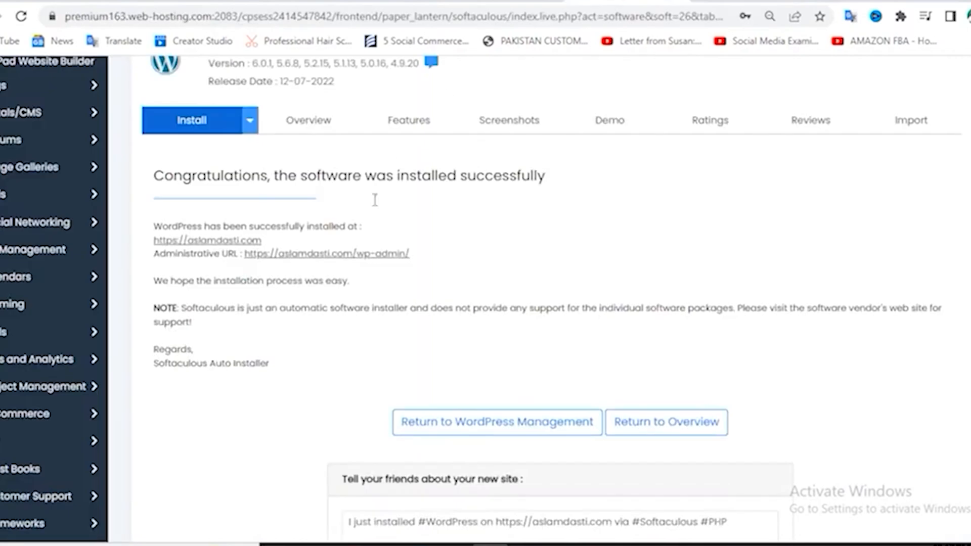
pyautogui.click(342, 254)
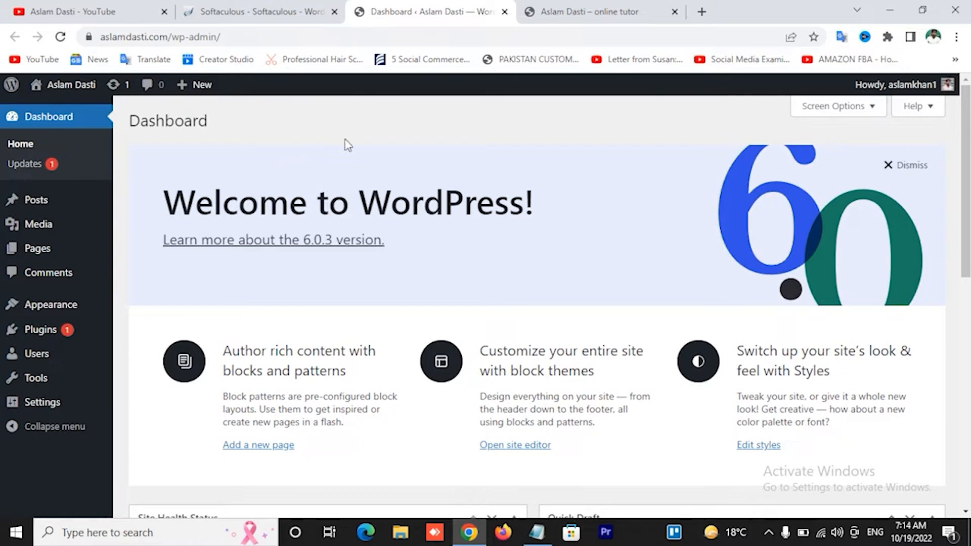
pyautogui.click(599, 10)
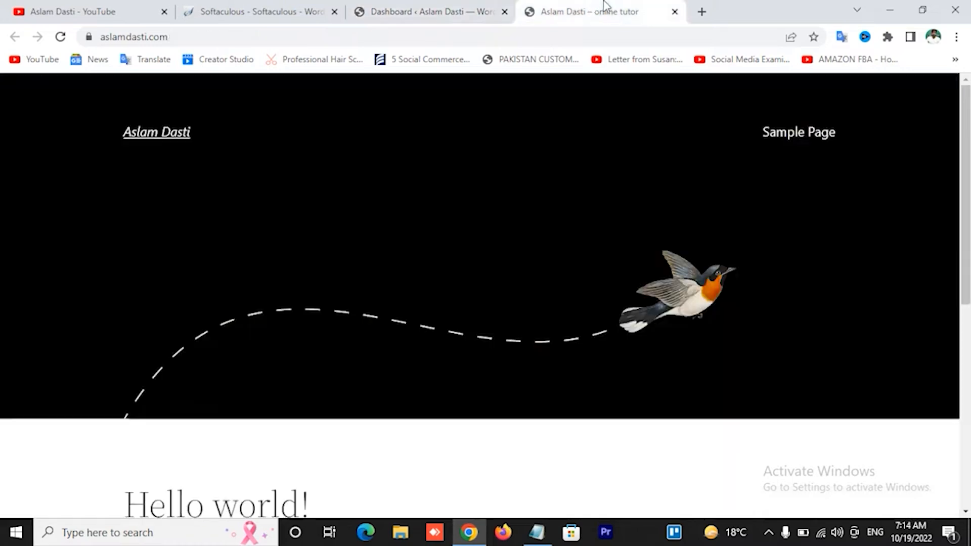
pyautogui.click(430, 10)
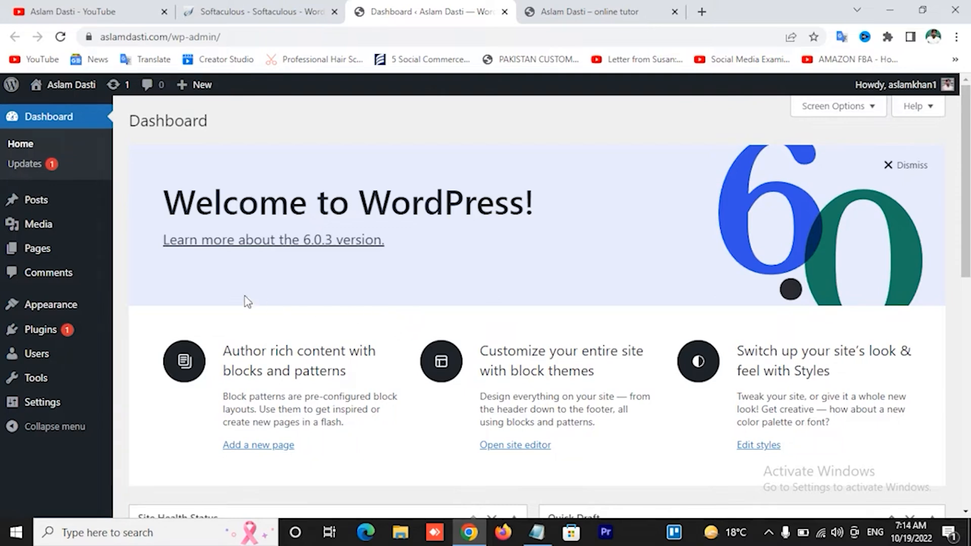
pyautogui.moveTo(71, 310)
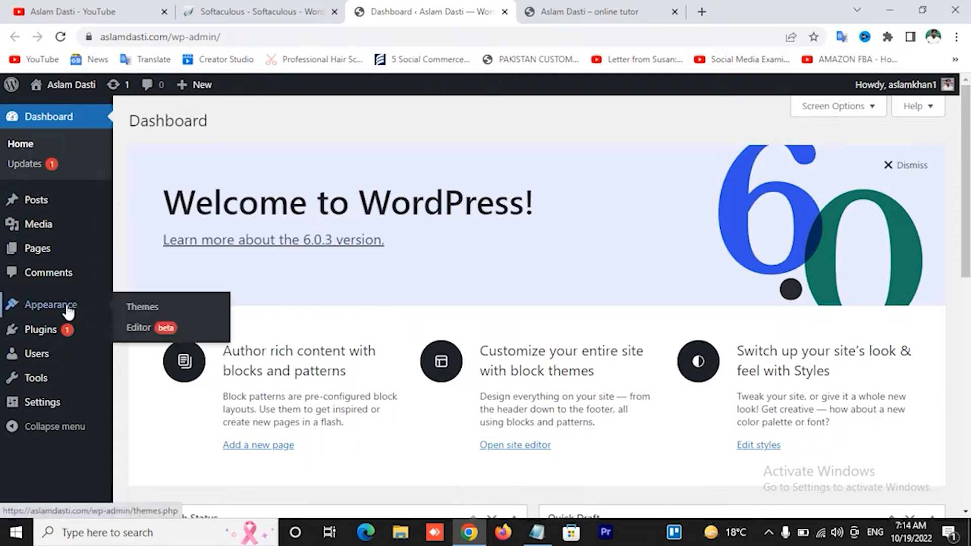
# Go to Themes > Add New, browse popular themes, and open Astra's Details & Preview
pyautogui.click(157, 312)
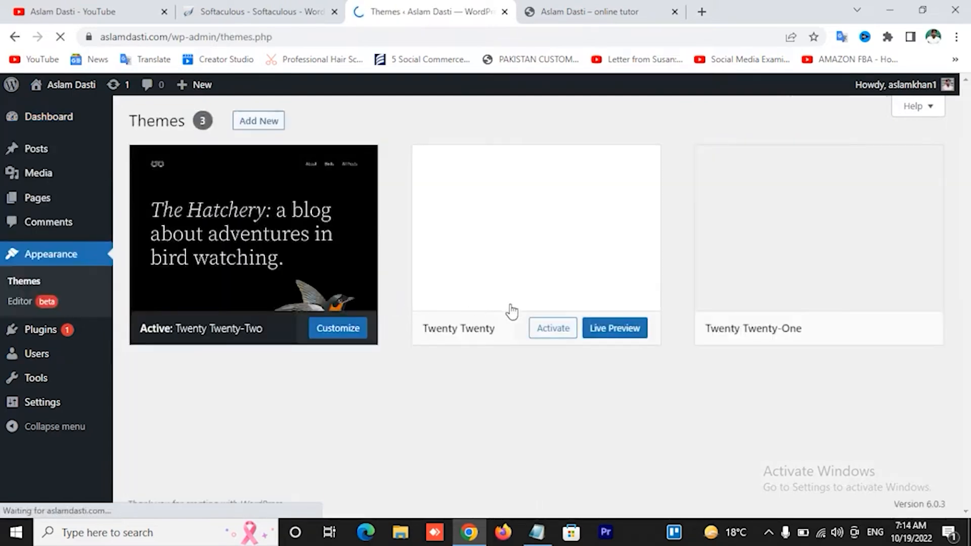
pyautogui.click(278, 128)
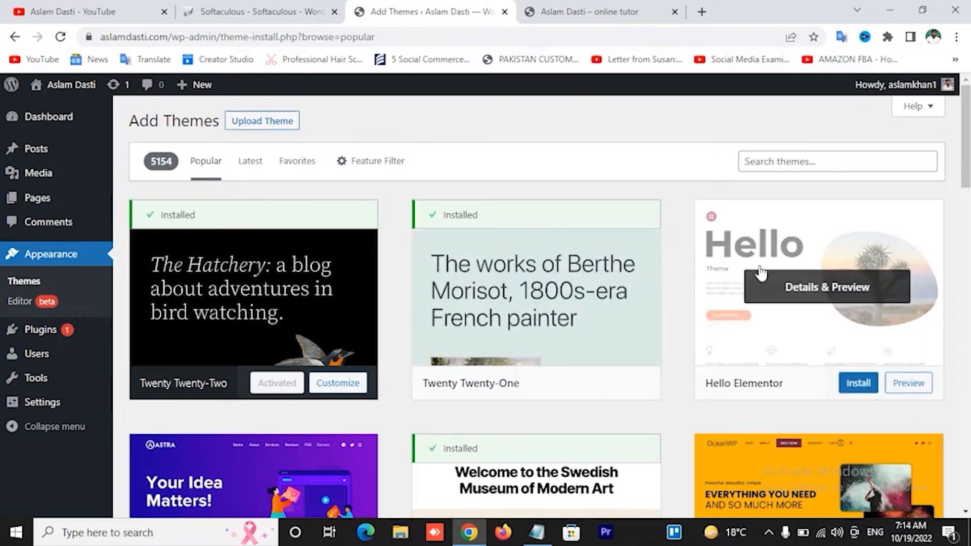
pyautogui.scroll(-3, 757, 275)
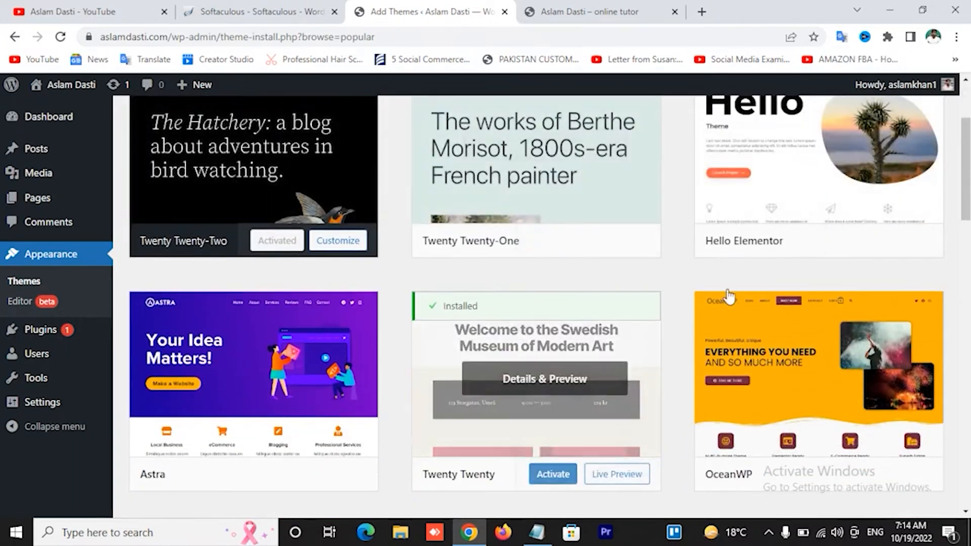
pyautogui.scroll(-4, 238, 200)
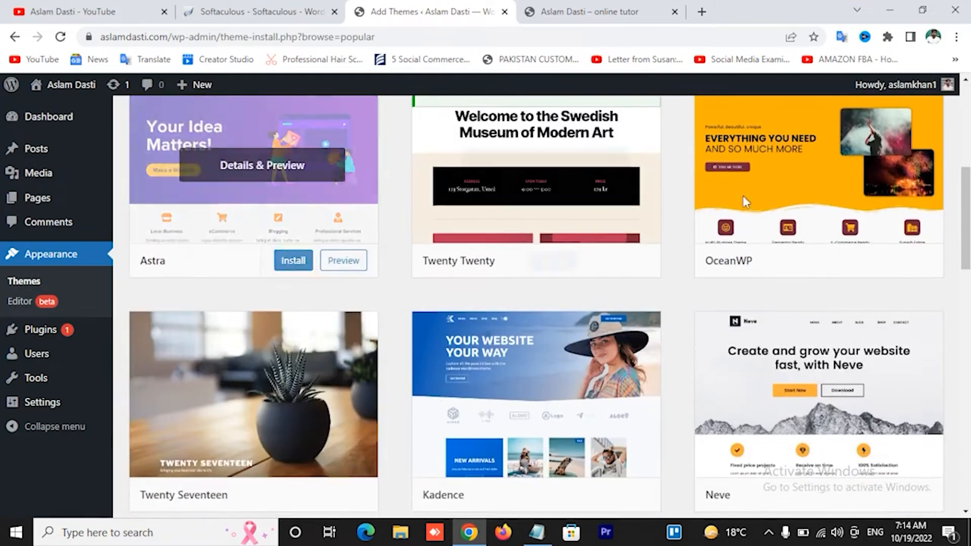
pyautogui.scroll(-3, 814, 212)
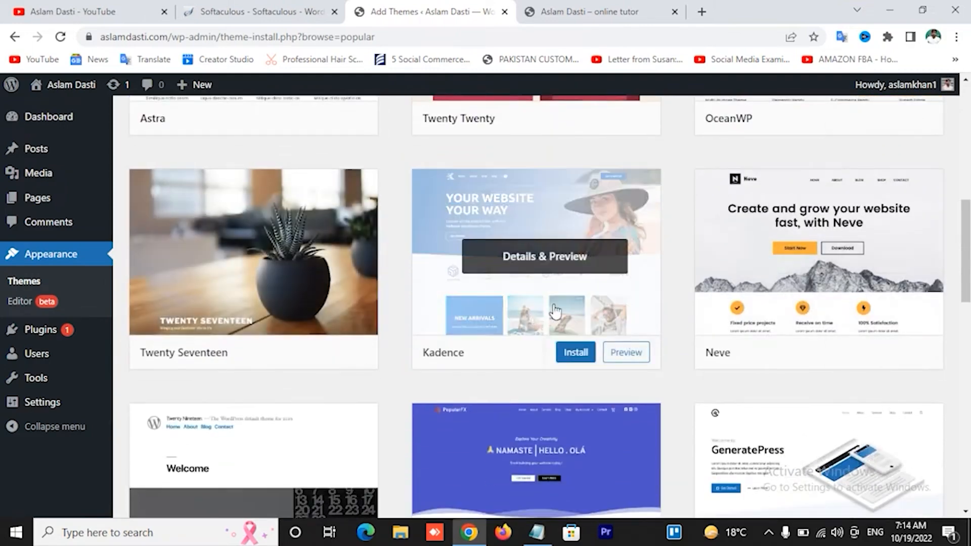
pyautogui.scroll(-4, 819, 321)
pyautogui.scroll(7, 557, 324)
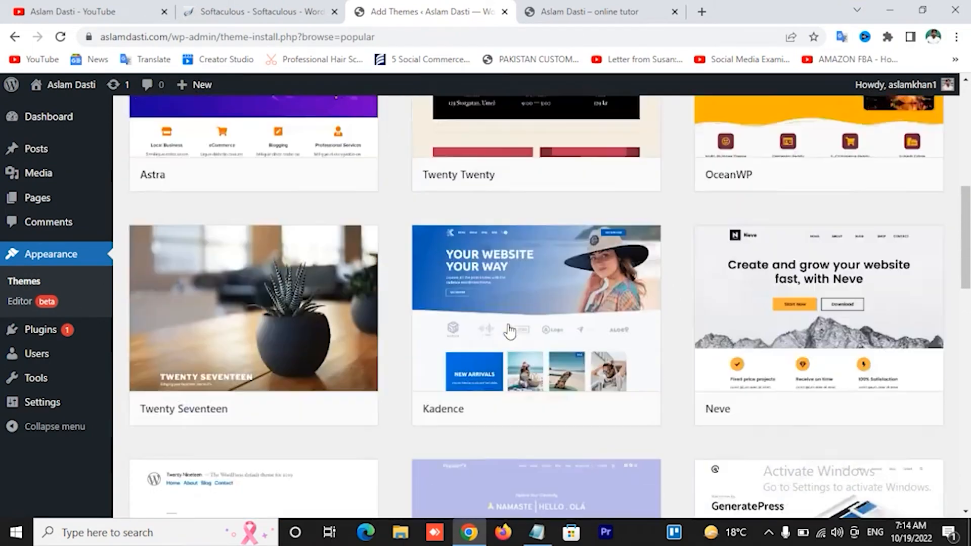
pyautogui.scroll(-4, 448, 272)
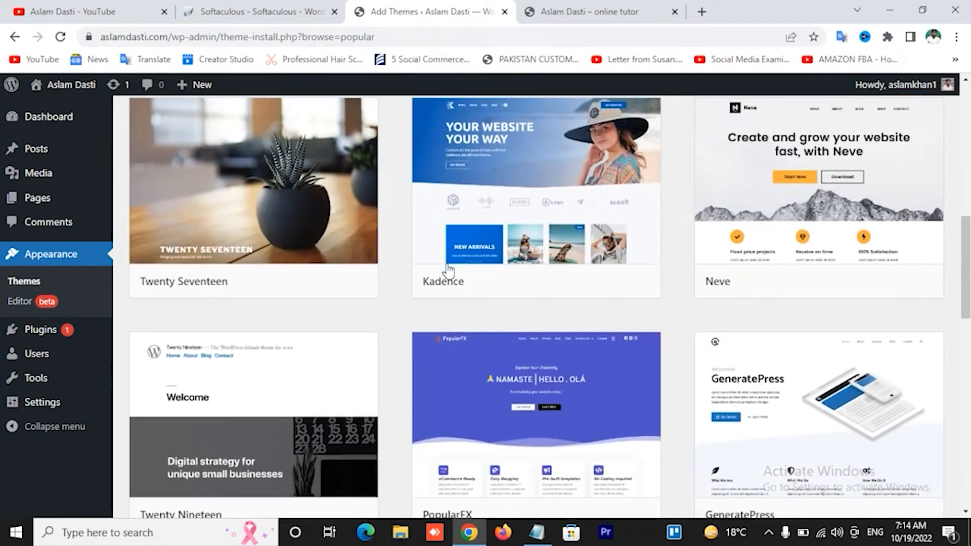
pyautogui.scroll(4, 448, 271)
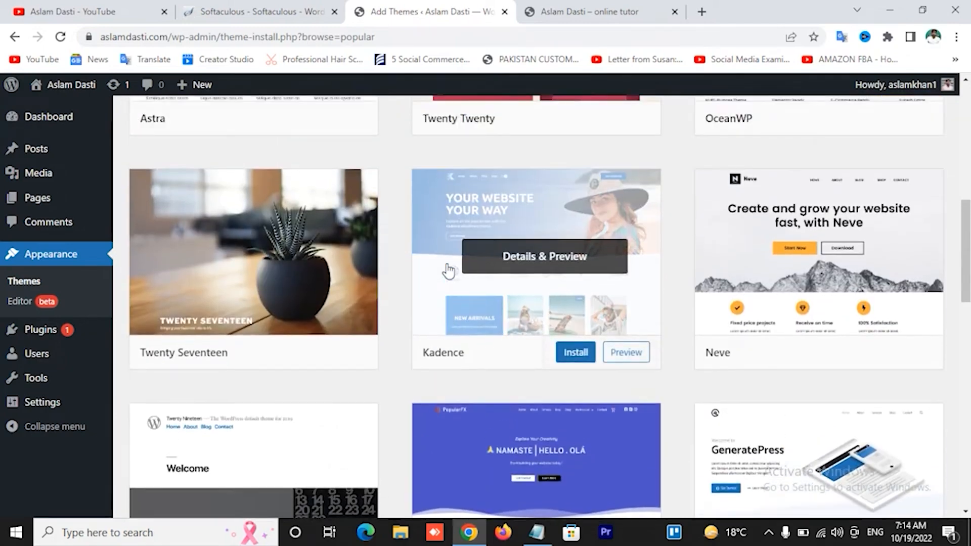
pyautogui.scroll(5, 446, 269)
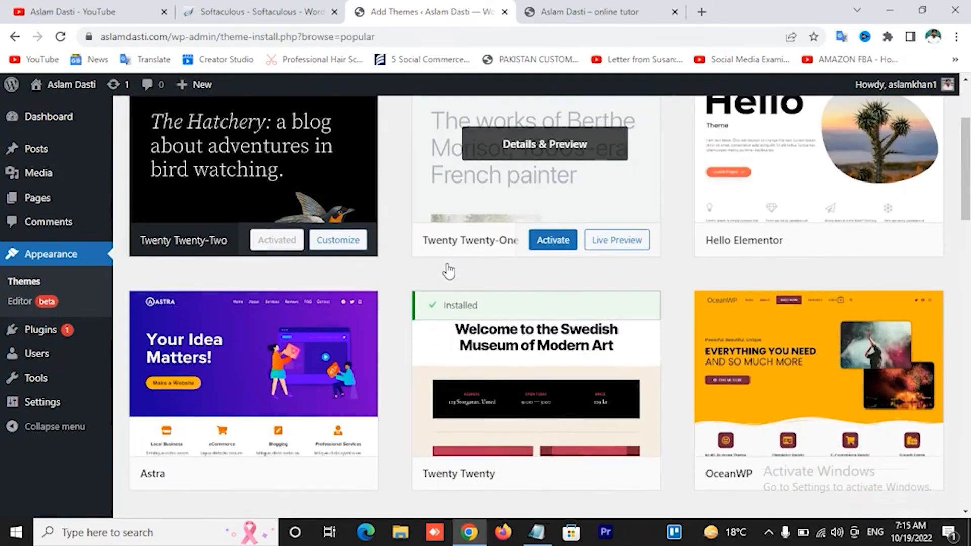
pyautogui.scroll(-2, 418, 258)
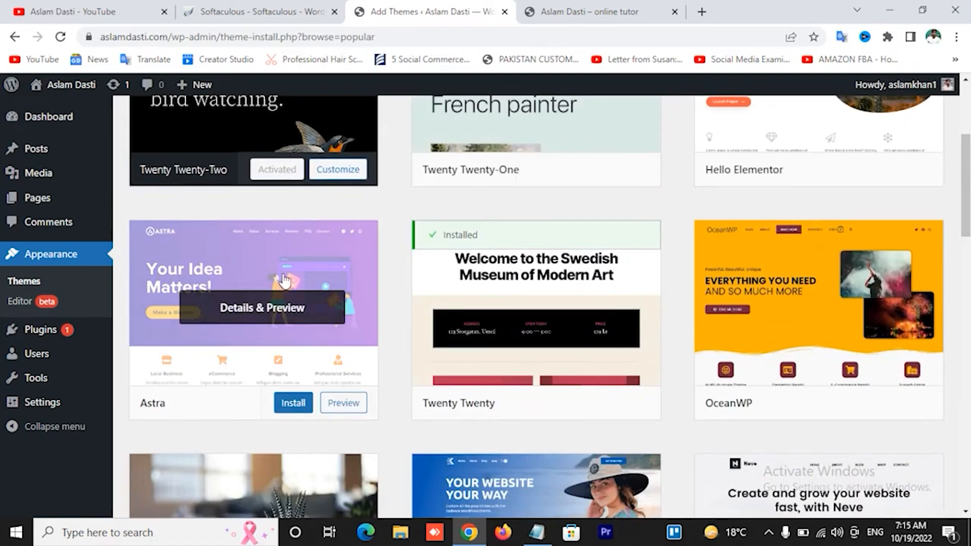
pyautogui.click(285, 281)
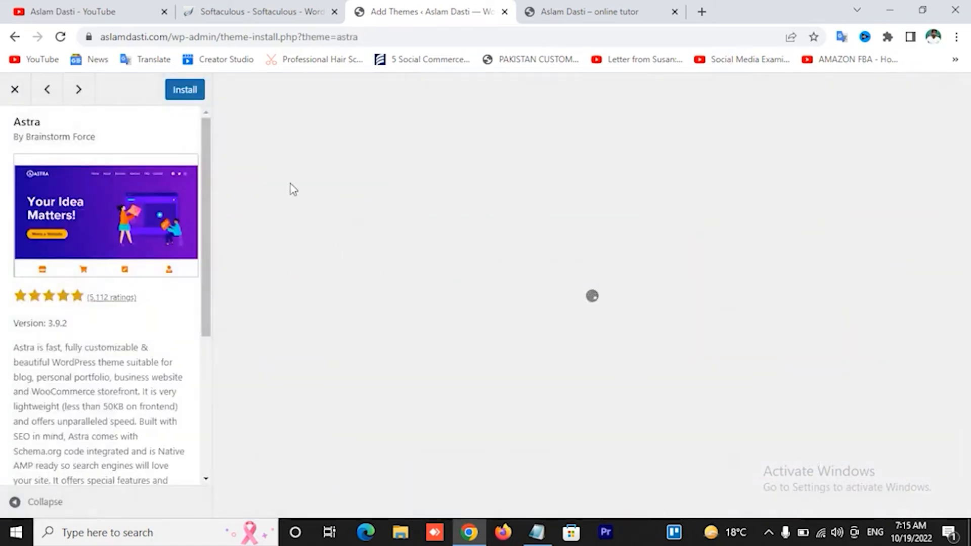
# Install the Astra theme and activate it
pyautogui.click(185, 92)
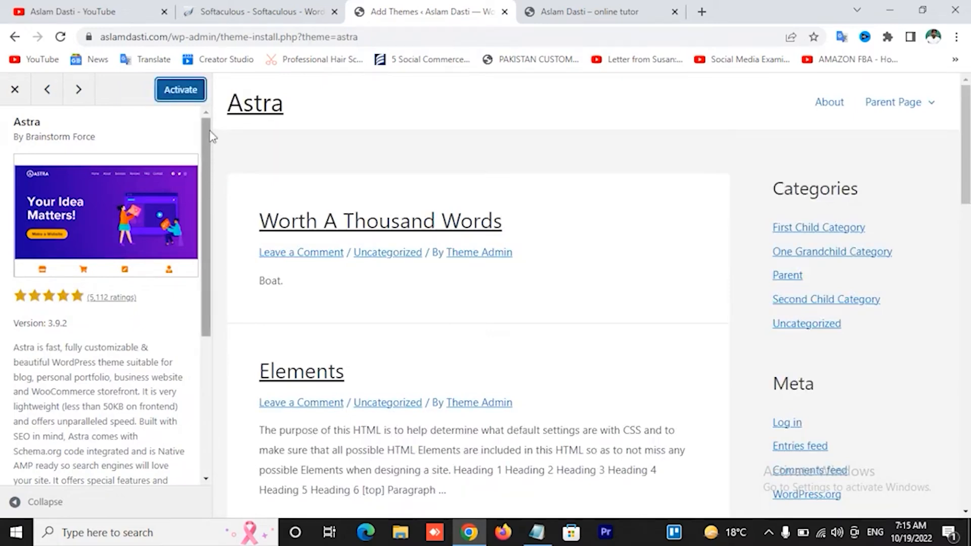
pyautogui.click(181, 90)
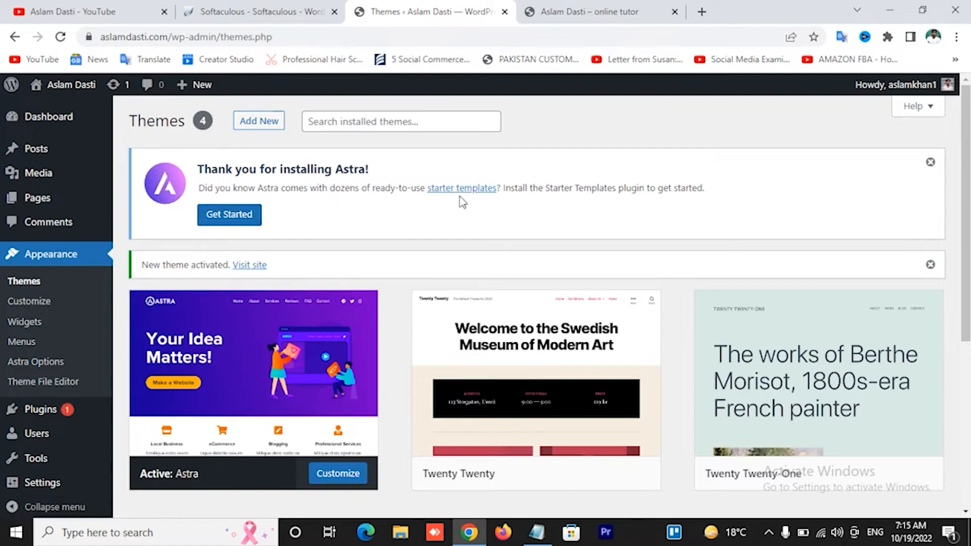
# Install Astra's Starter Templates via Get Started, then choose Build Your Website Now
pyautogui.moveTo(45, 414)
pyautogui.click(229, 217)
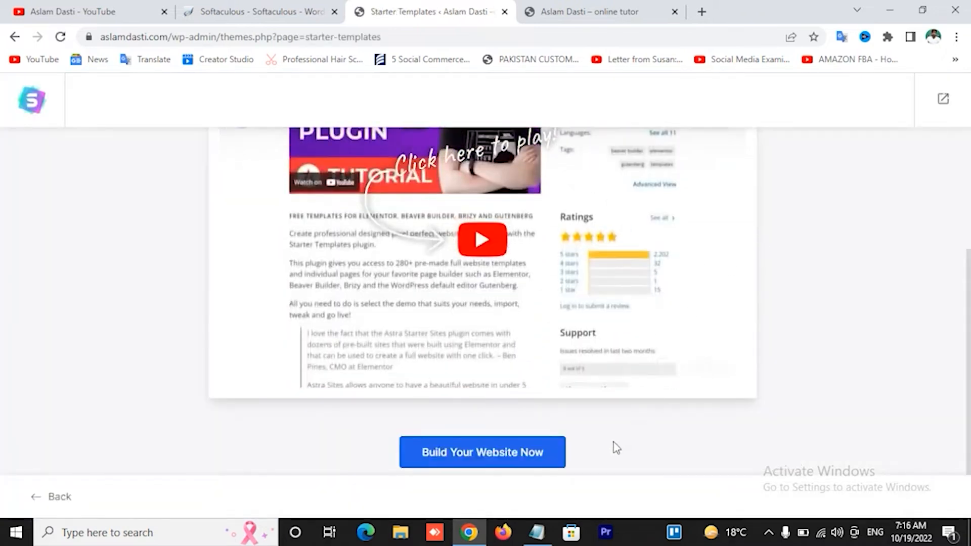
pyautogui.click(495, 458)
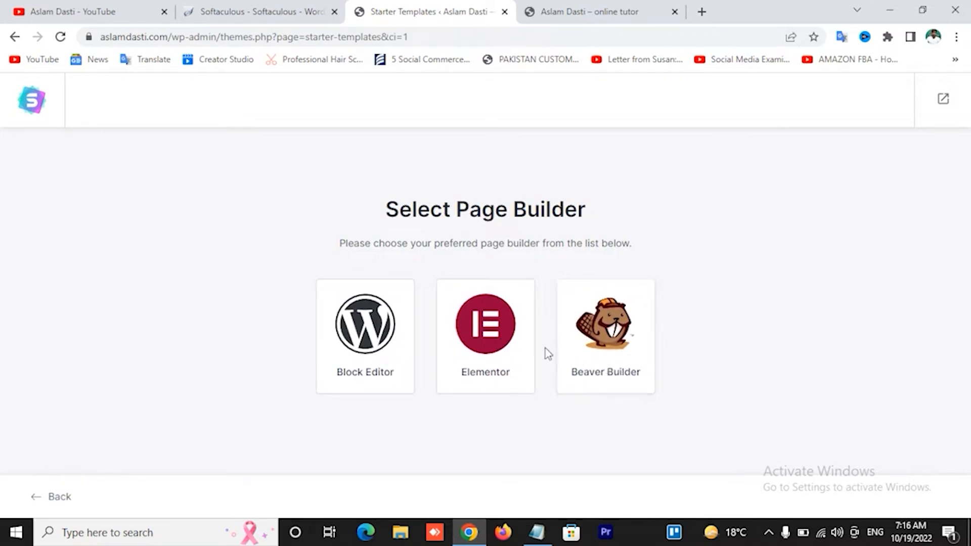
# Pick Elementor as the page builder and browse the starter template gallery
pyautogui.click(483, 343)
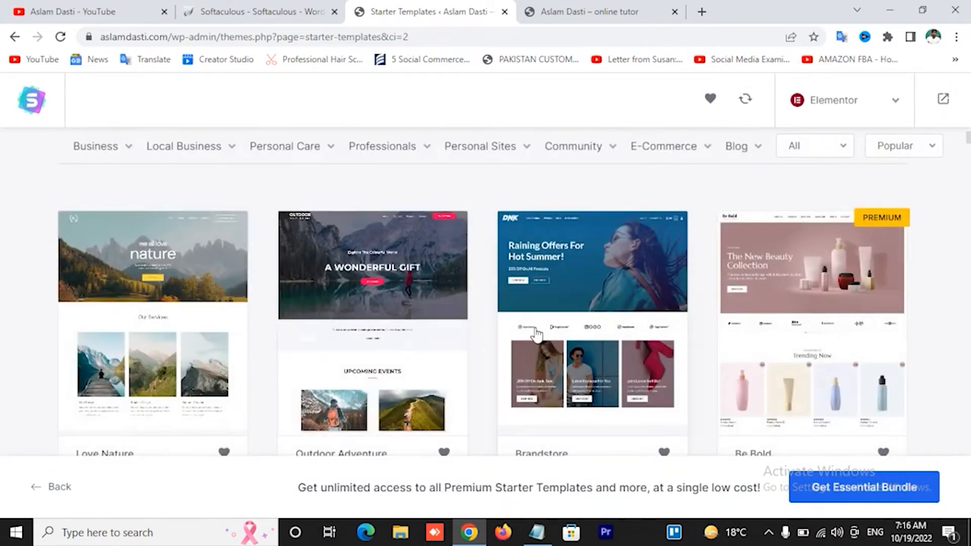
pyautogui.scroll(-7, 536, 336)
pyautogui.scroll(-10, 536, 338)
pyautogui.scroll(16, 536, 338)
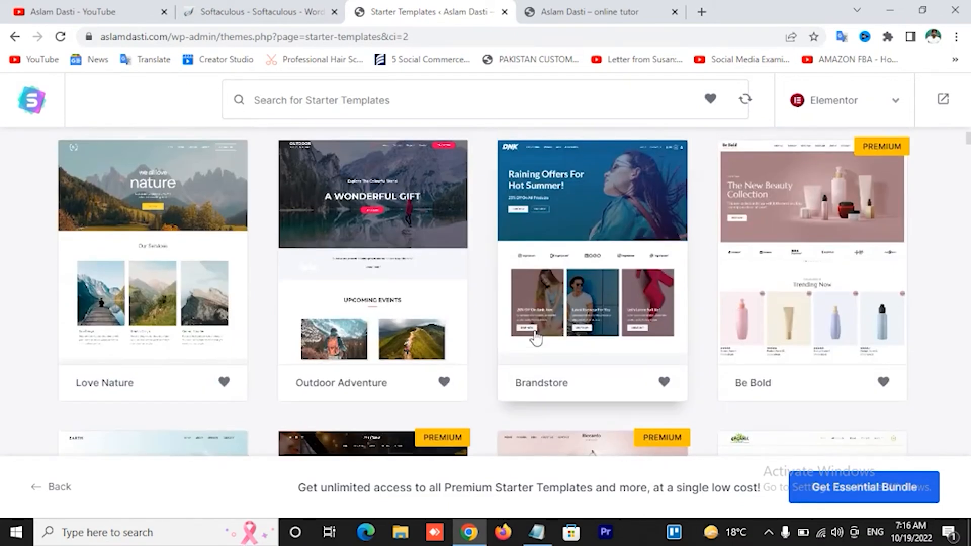
pyautogui.scroll(5, 536, 338)
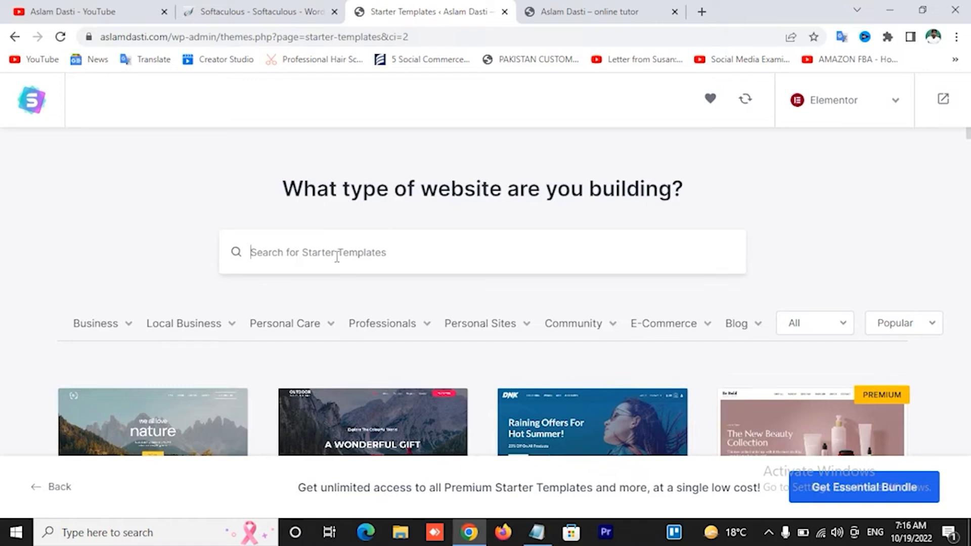
pyautogui.moveTo(130, 329)
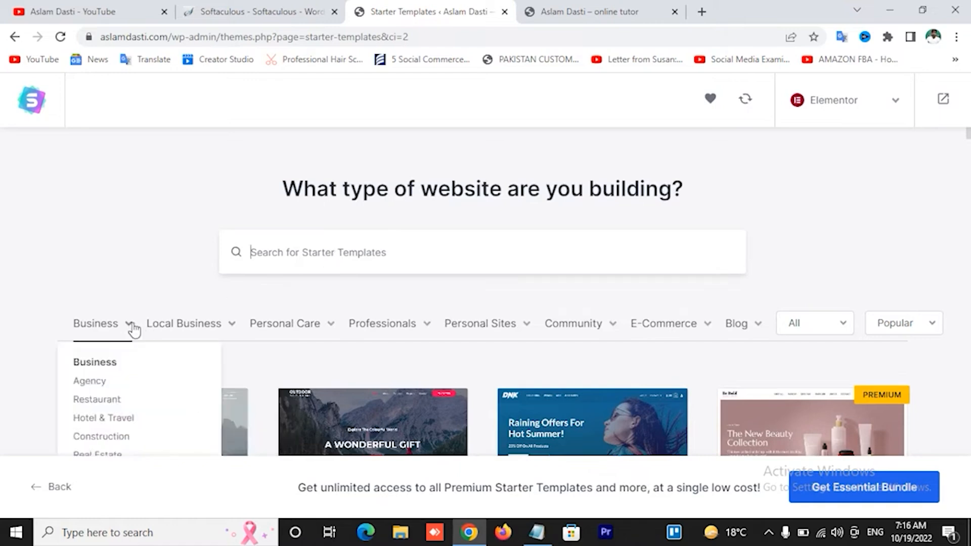
pyautogui.scroll(-2, 134, 328)
pyautogui.scroll(-2, 136, 329)
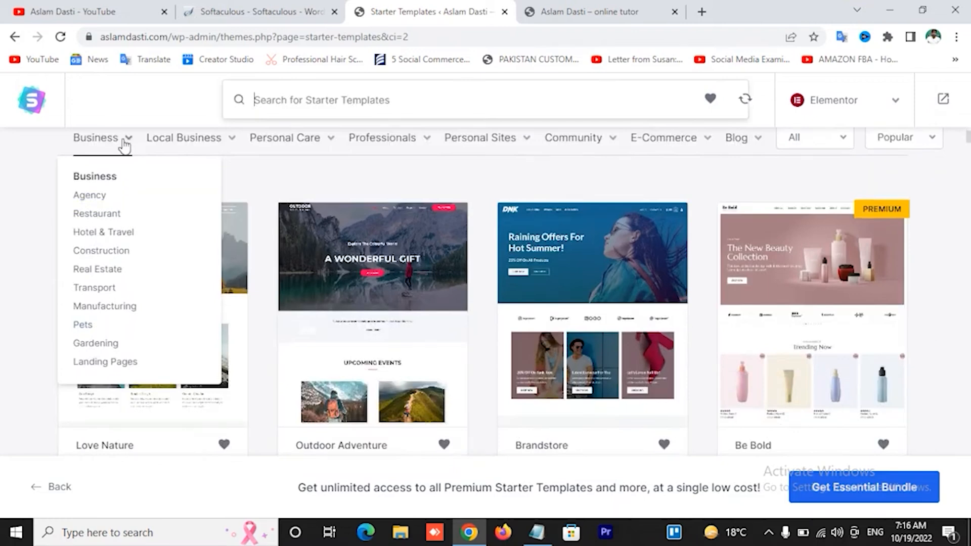
# Filter starter templates to Gardening and select the Garden Maintenance template
pyautogui.click(104, 347)
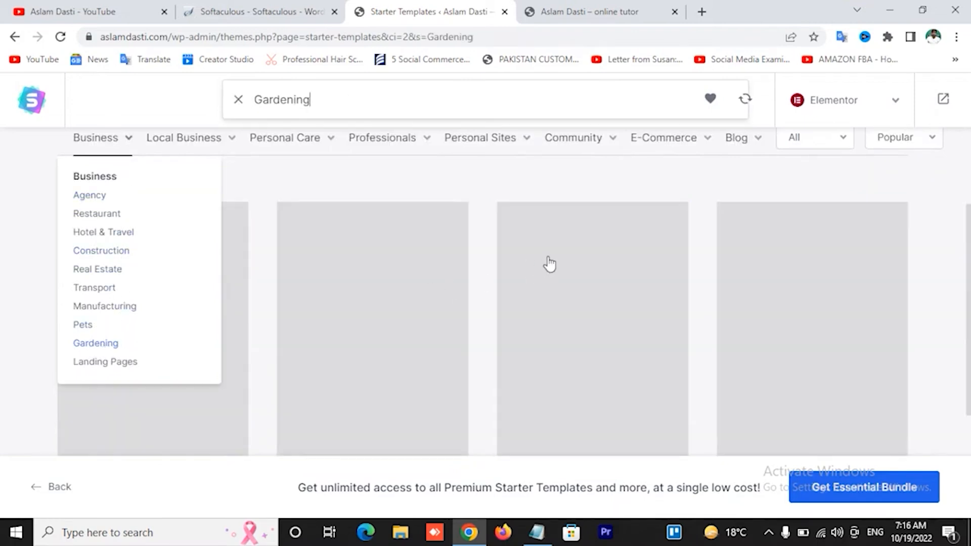
pyautogui.scroll(-5, 553, 404)
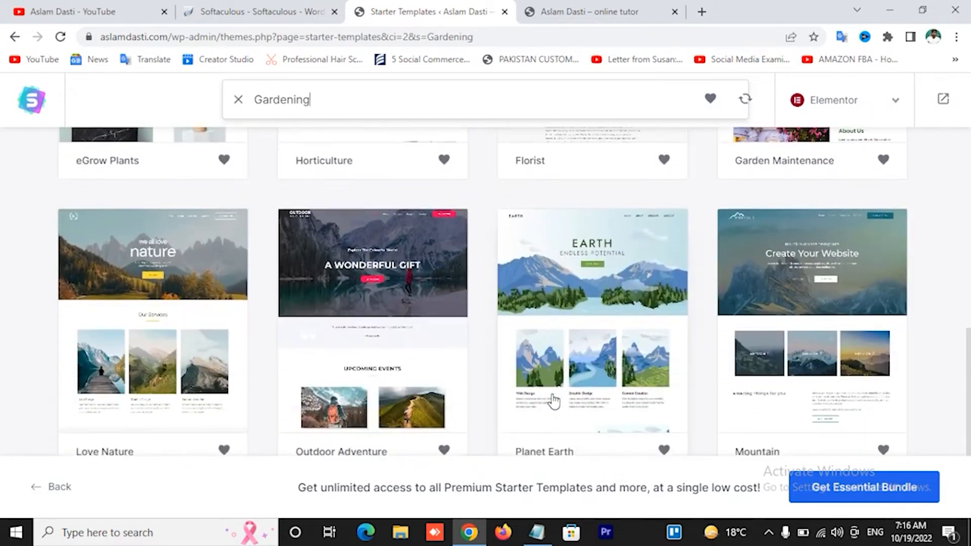
pyautogui.scroll(5, 554, 401)
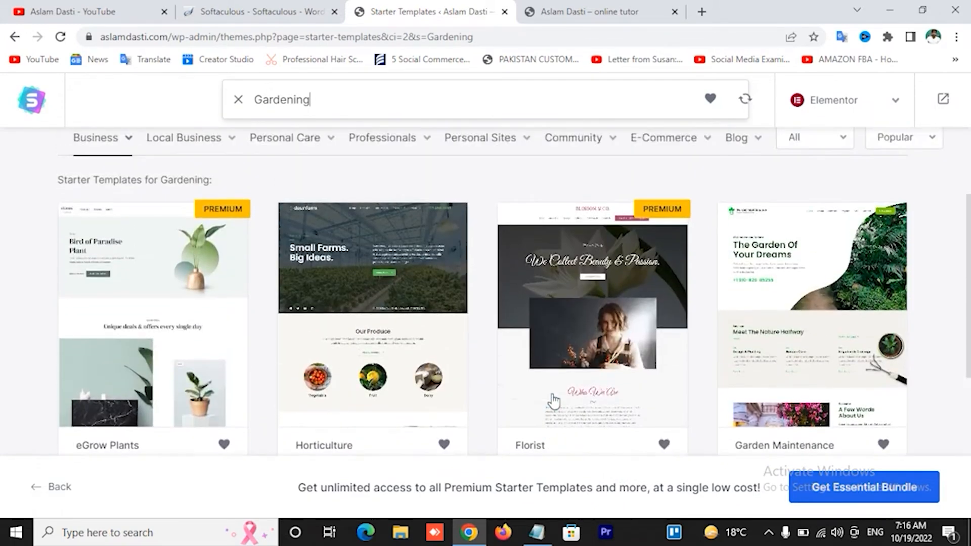
pyautogui.scroll(-1, 556, 401)
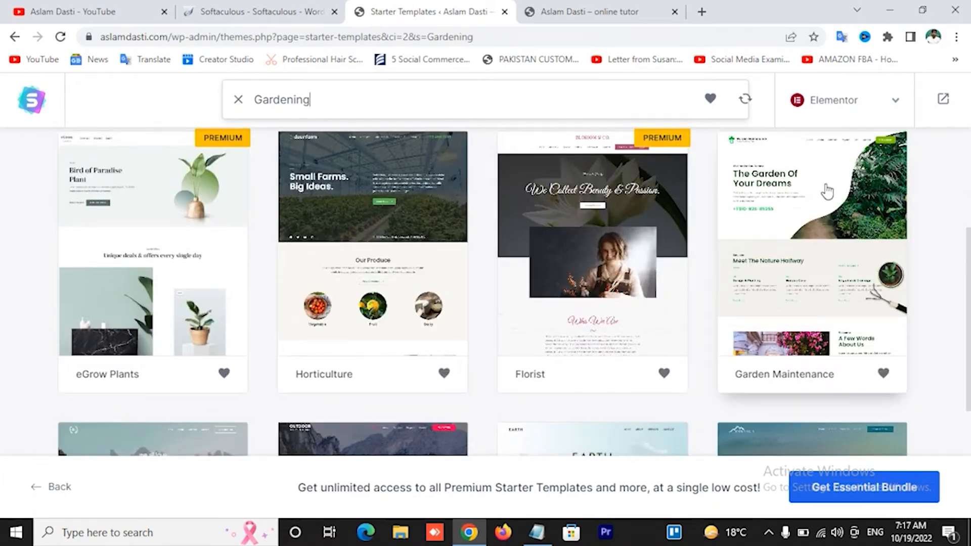
pyautogui.scroll(-1, 828, 191)
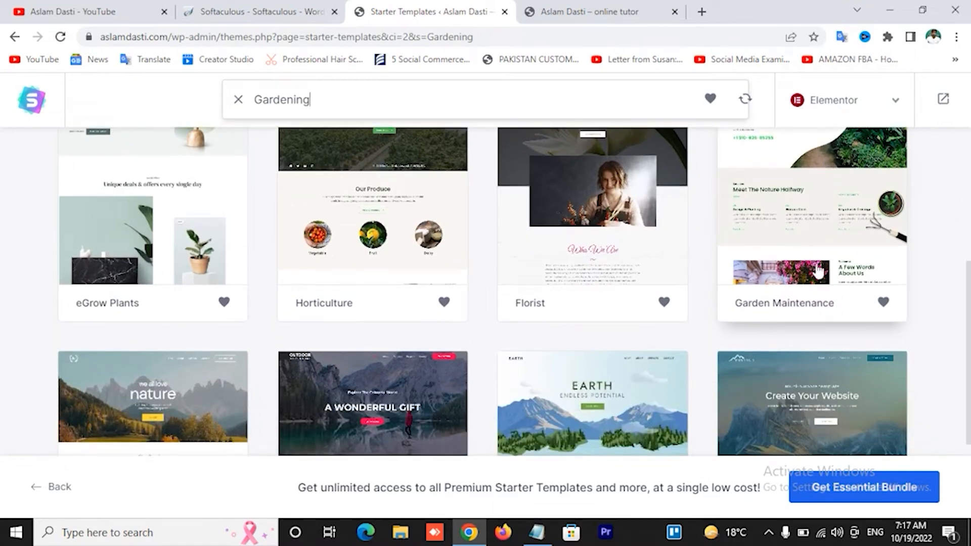
pyautogui.scroll(-2, 837, 238)
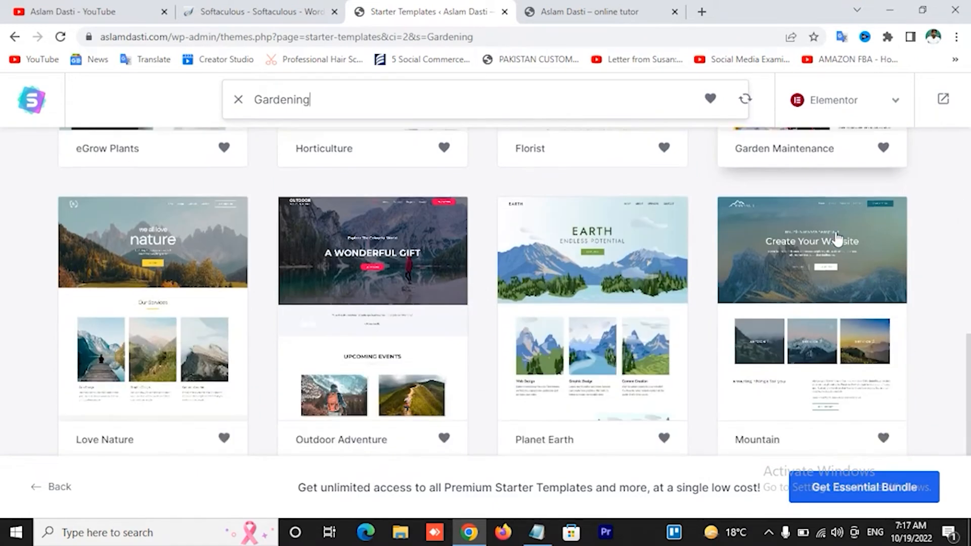
pyautogui.scroll(3, 837, 238)
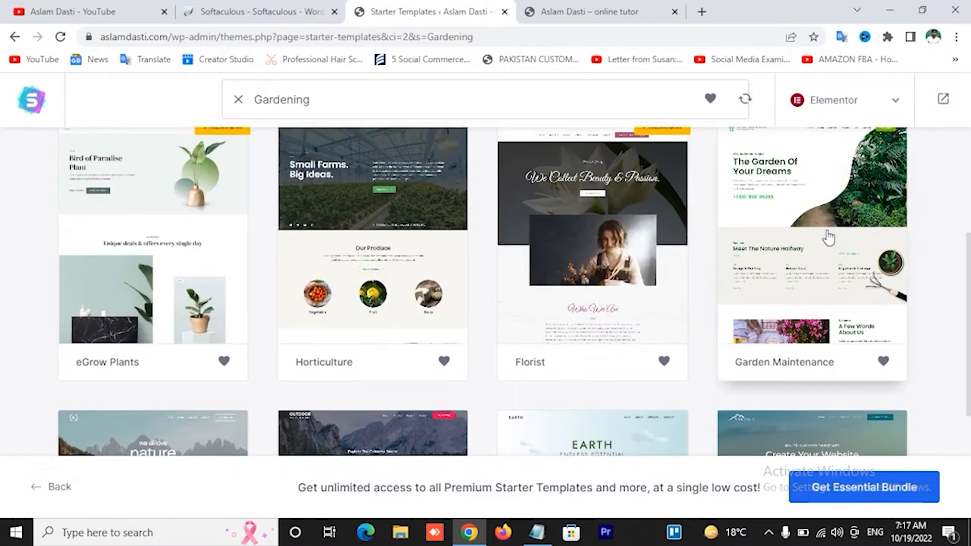
pyautogui.click(830, 234)
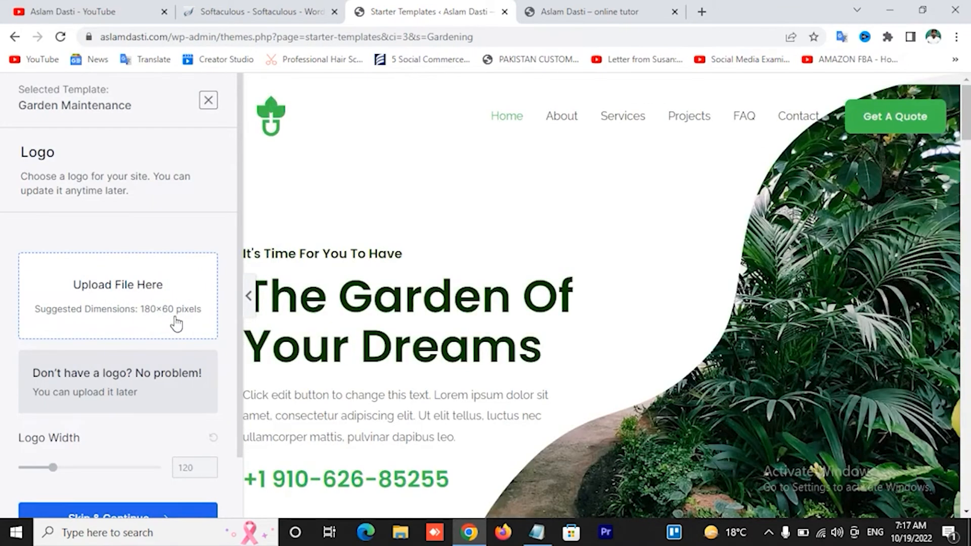
# Skip the Logo step and continue to Colors & Fonts
pyautogui.scroll(-2, 176, 312)
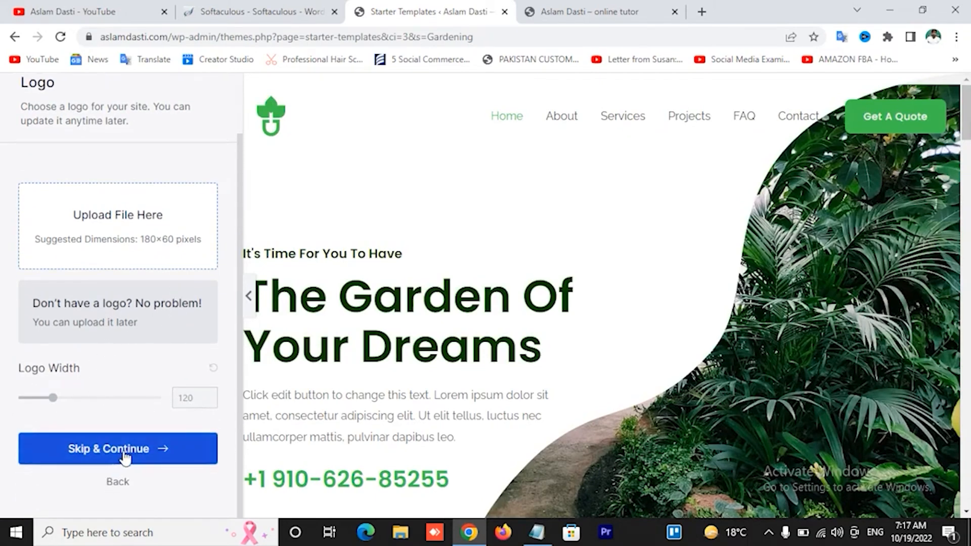
pyautogui.scroll(2, 182, 381)
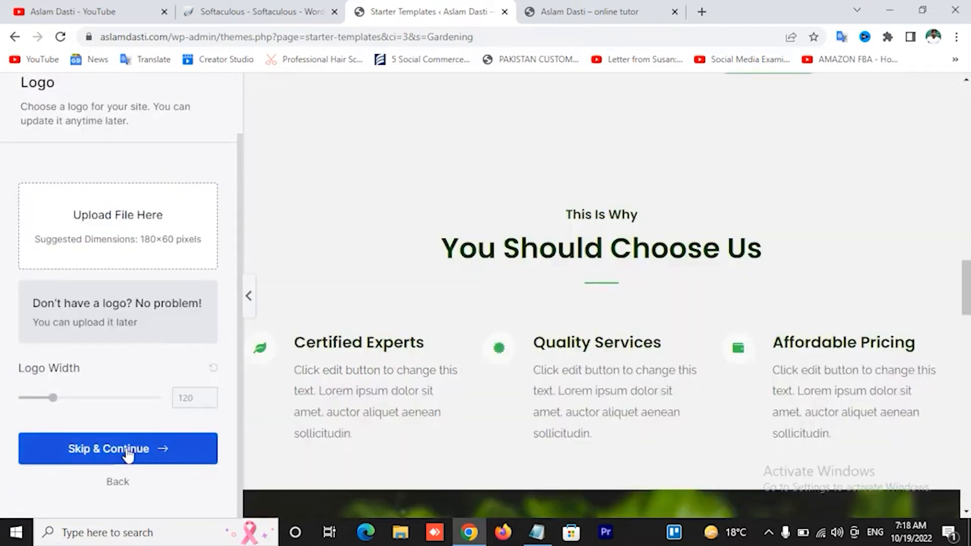
pyautogui.click(128, 455)
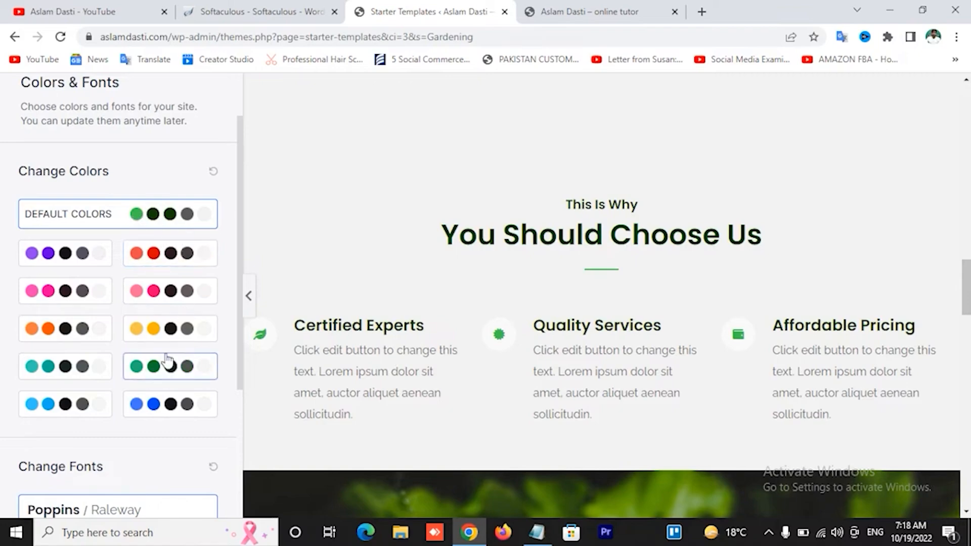
# Preview orange and yellow palettes, revert to default green with Poppins / Raleway fonts, and continue
pyautogui.scroll(6, 461, 276)
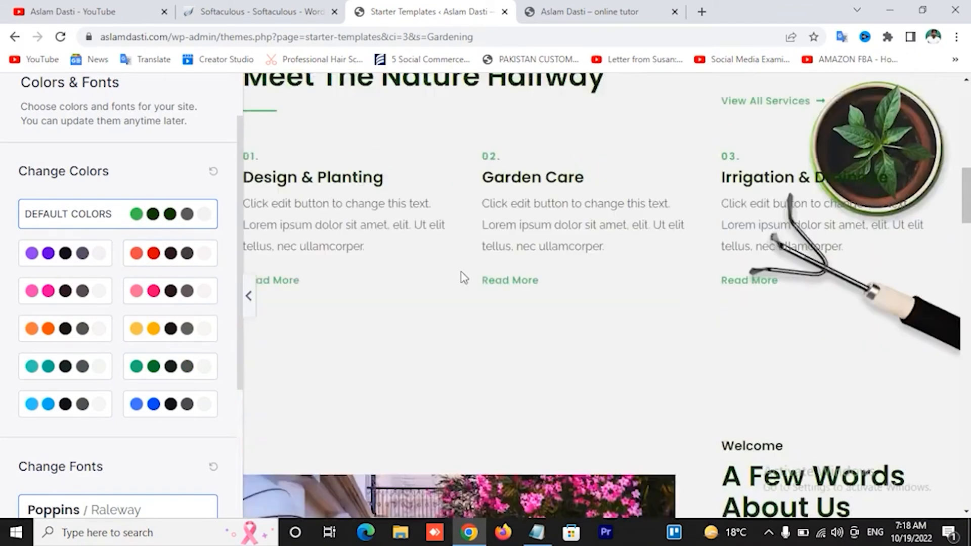
pyautogui.scroll(5, 461, 276)
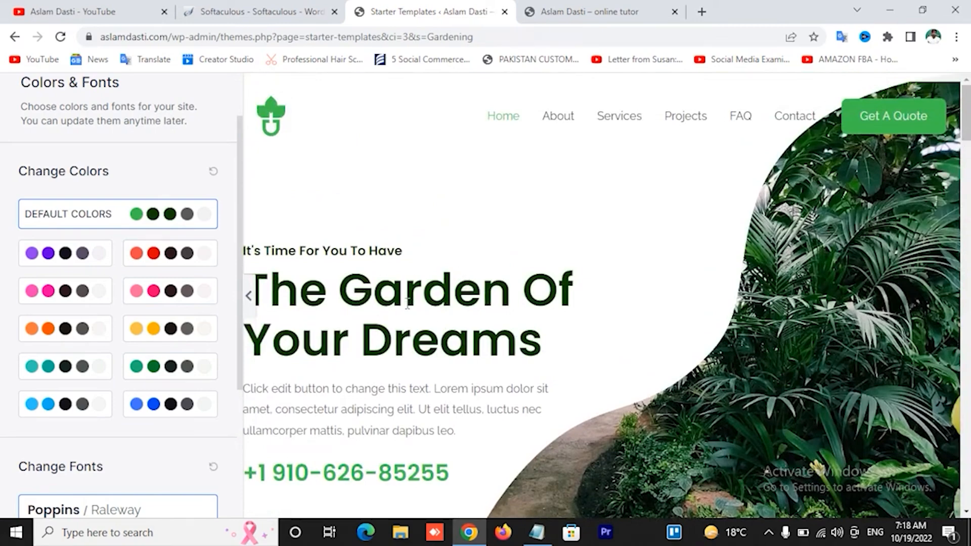
pyautogui.scroll(-1, 407, 304)
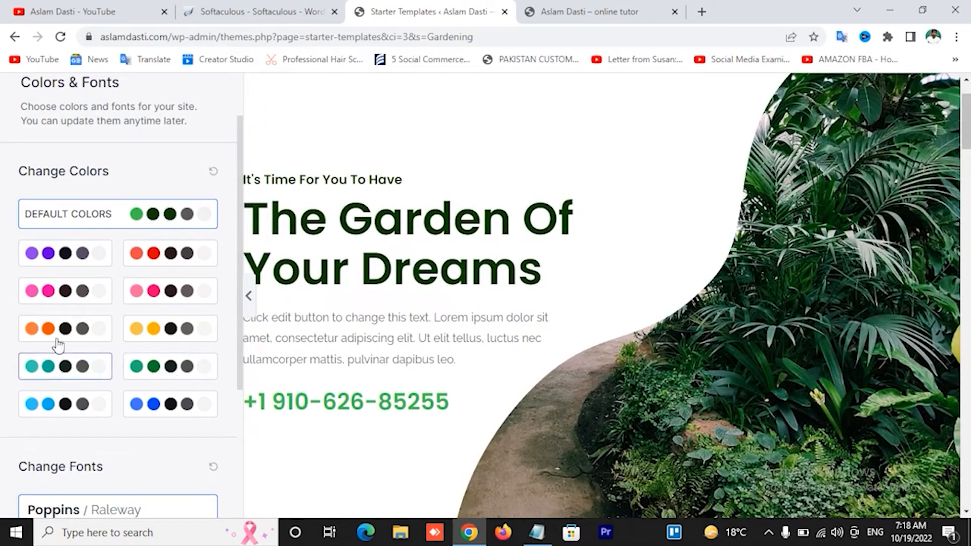
pyautogui.click(57, 330)
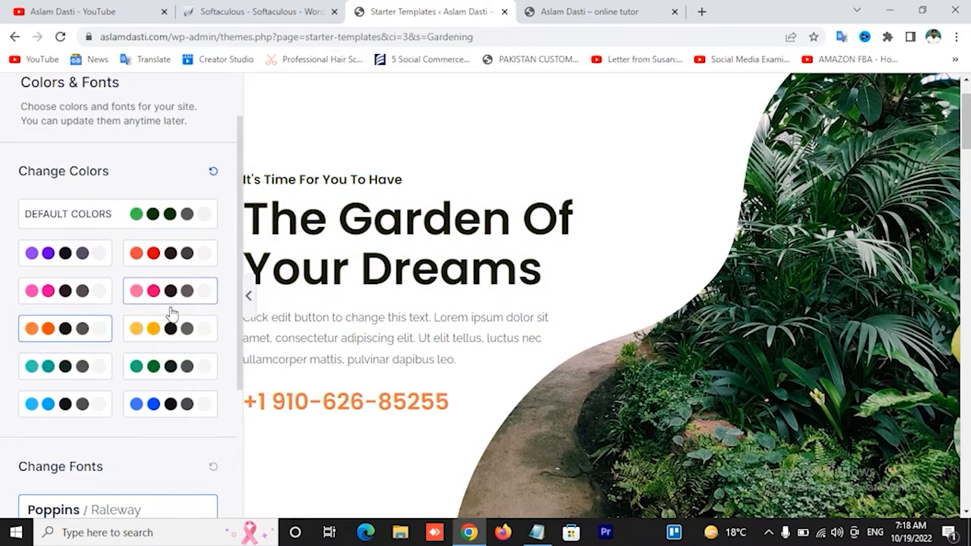
pyautogui.click(170, 324)
pyautogui.scroll(-5, 436, 333)
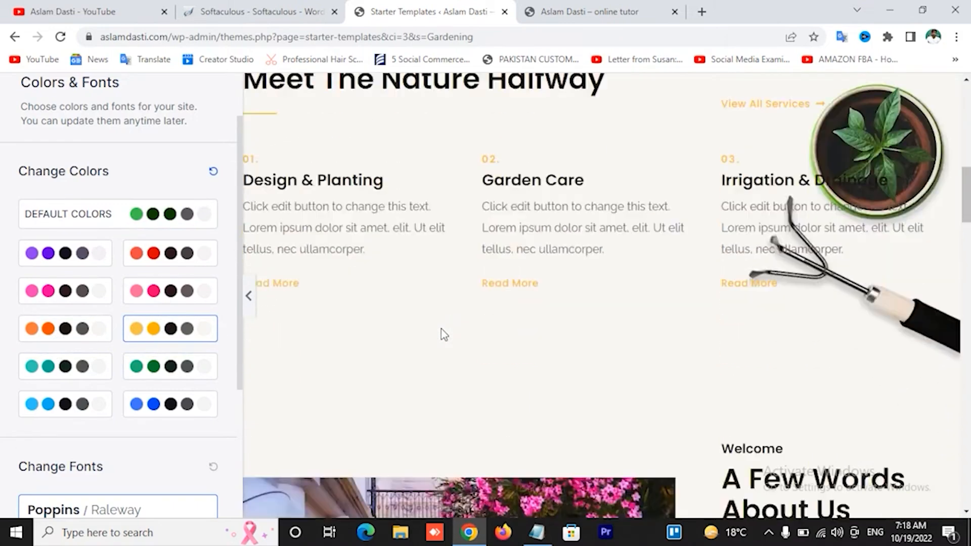
pyautogui.scroll(-4, 441, 329)
pyautogui.click(179, 218)
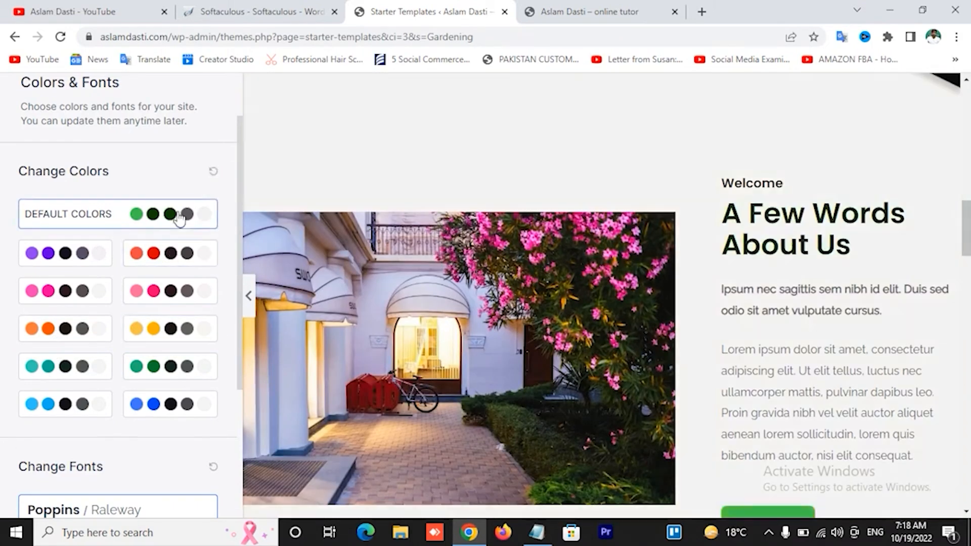
pyautogui.scroll(-4, 173, 423)
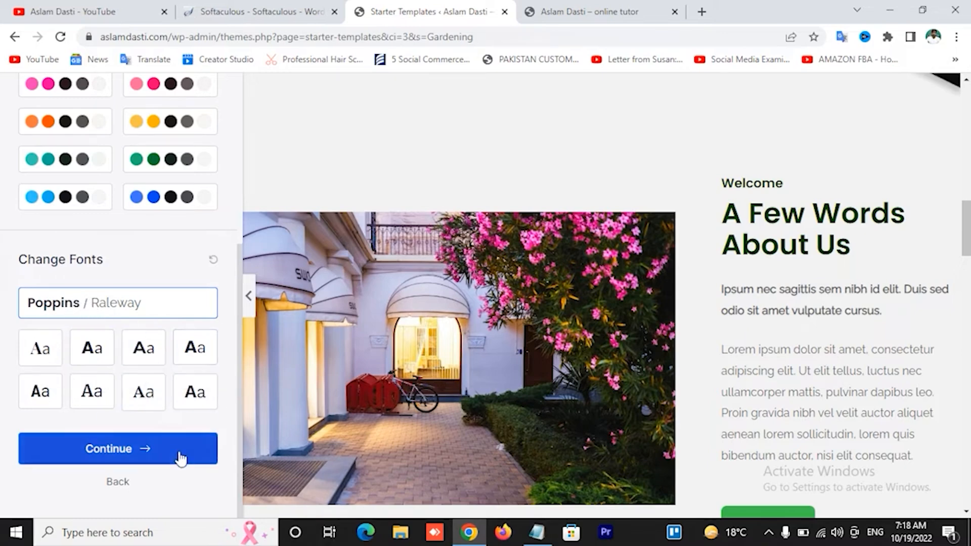
pyautogui.click(128, 460)
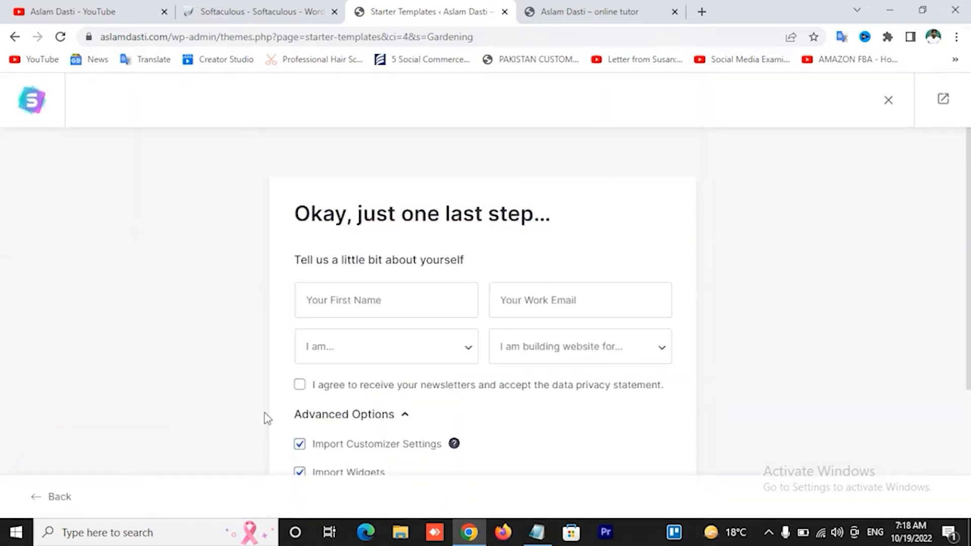
# Choose Expert and Myself/My Company, untick Share Non-Sensitive Data, and submit to start the build
pyautogui.scroll(-1, 429, 372)
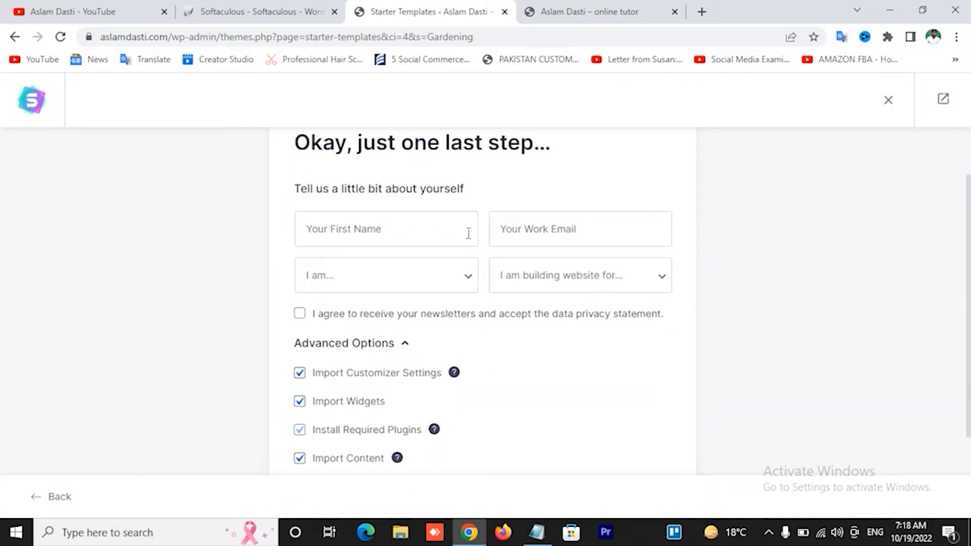
pyautogui.click(383, 284)
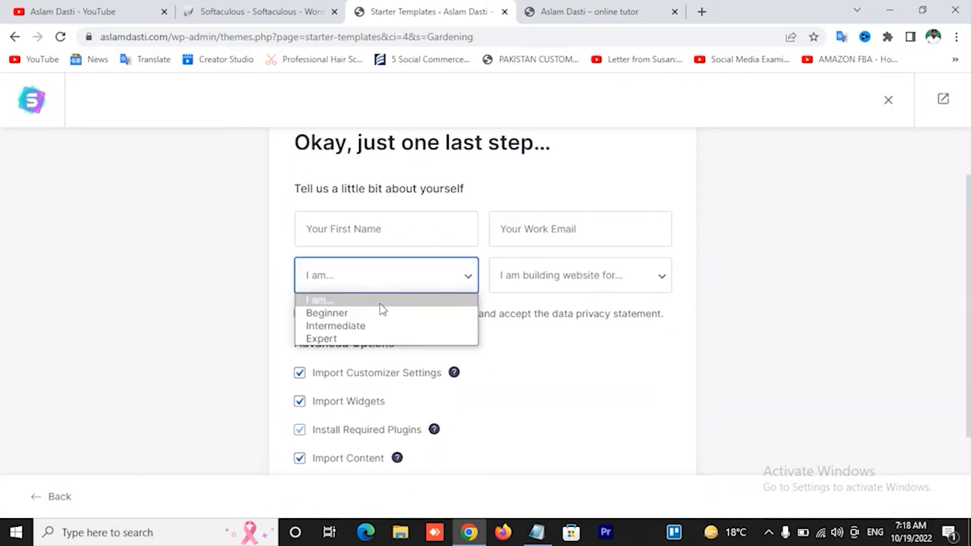
pyautogui.click(365, 339)
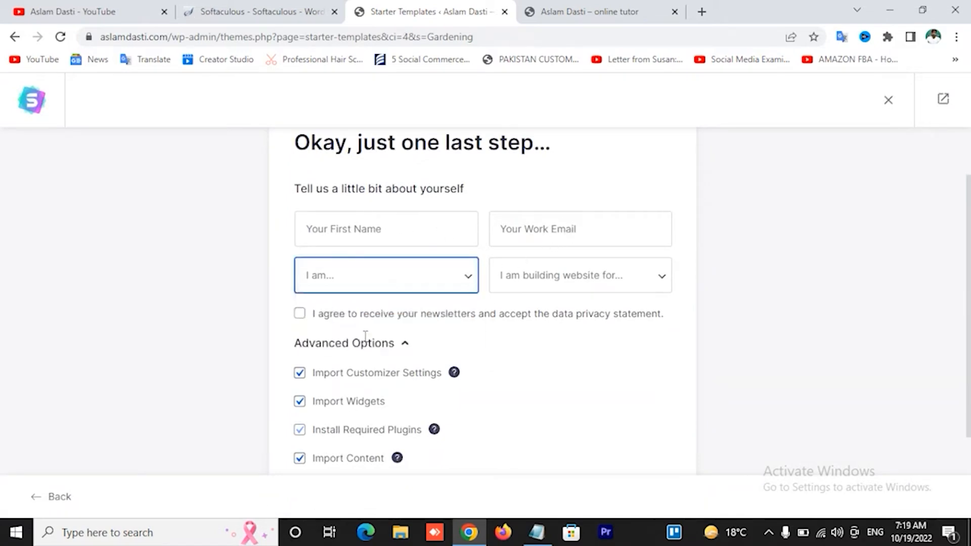
pyautogui.click(557, 273)
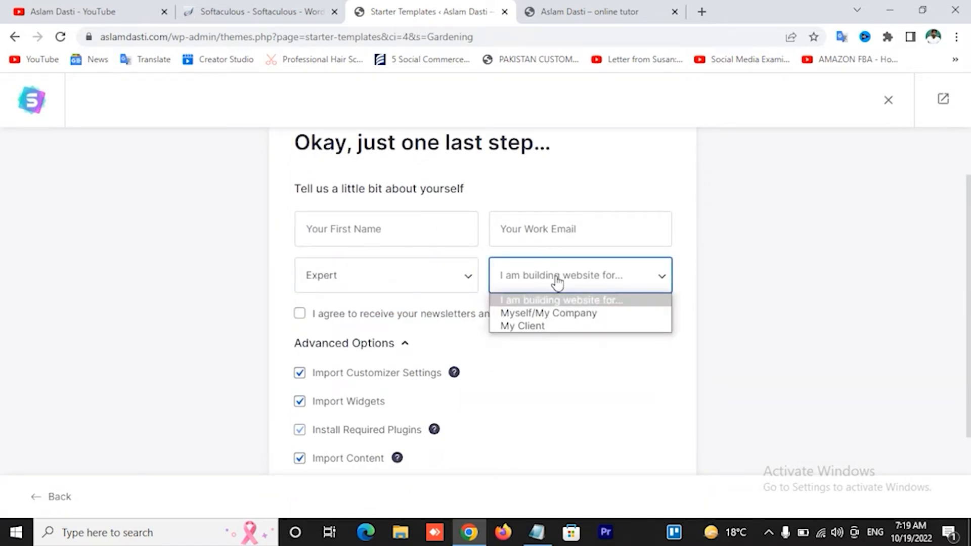
pyautogui.click(547, 314)
pyautogui.scroll(-2, 505, 334)
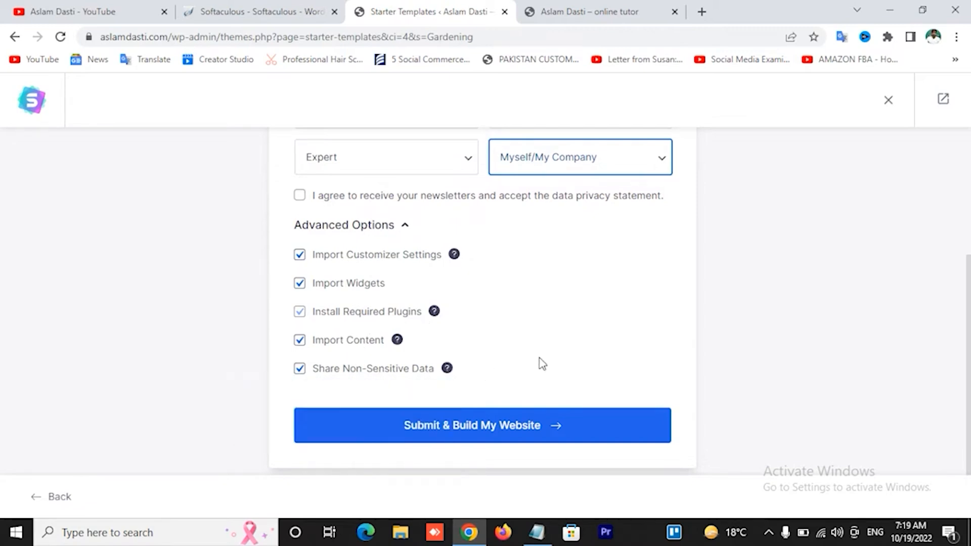
pyautogui.click(300, 370)
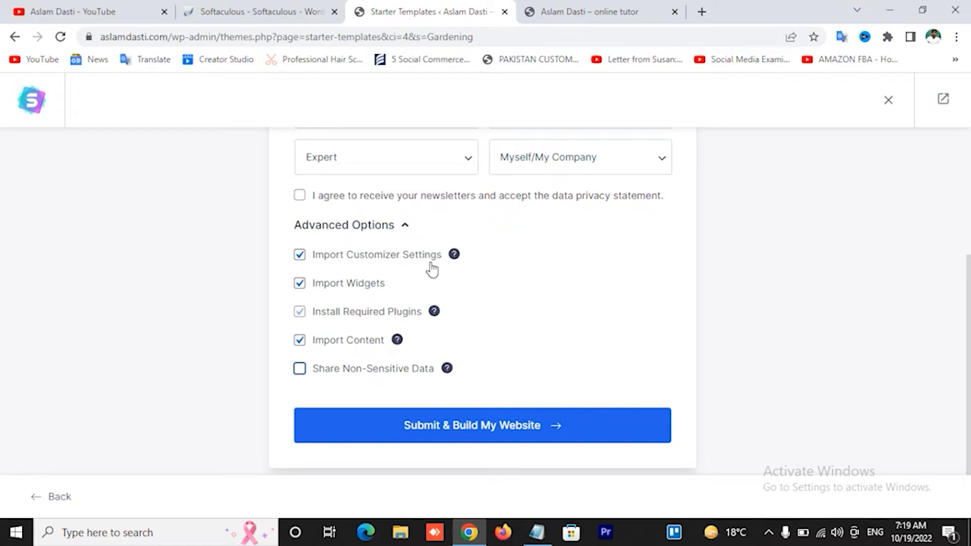
pyautogui.scroll(1, 432, 269)
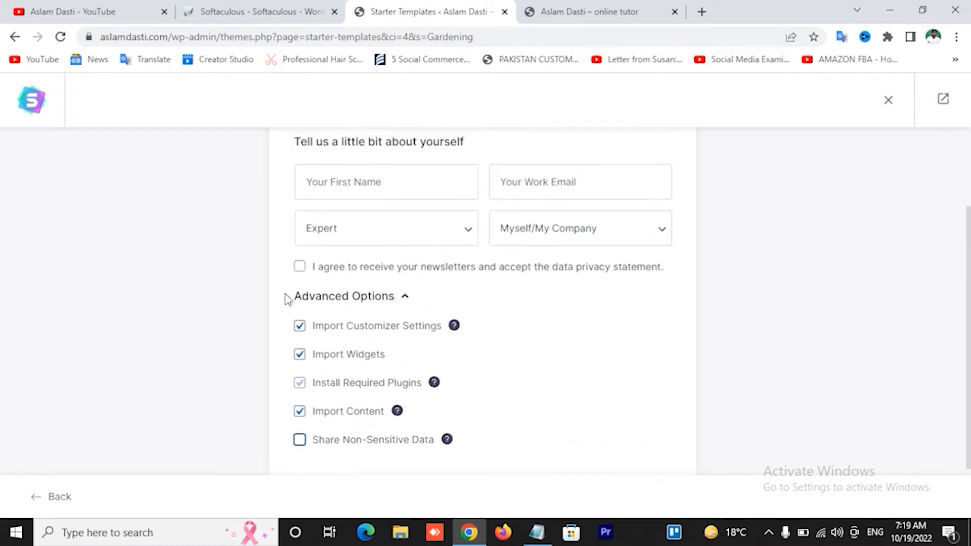
pyautogui.scroll(-1, 281, 306)
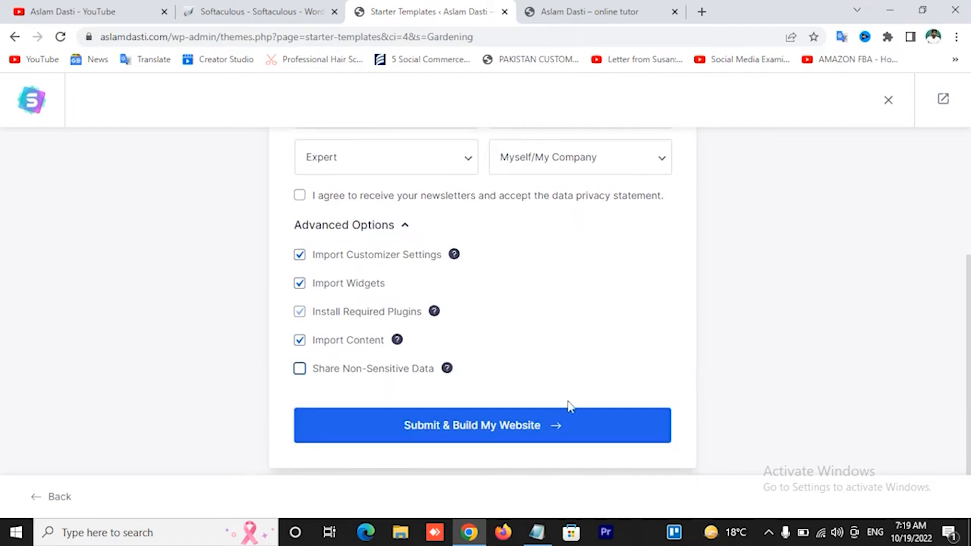
pyautogui.click(484, 428)
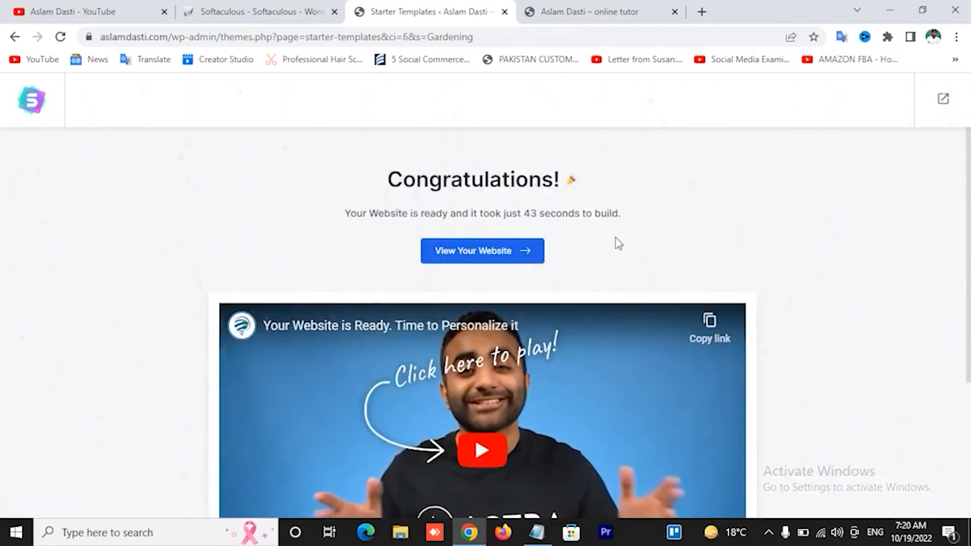
# View the finished Garden Maintenance website from the Congratulations screen
pyautogui.click(488, 253)
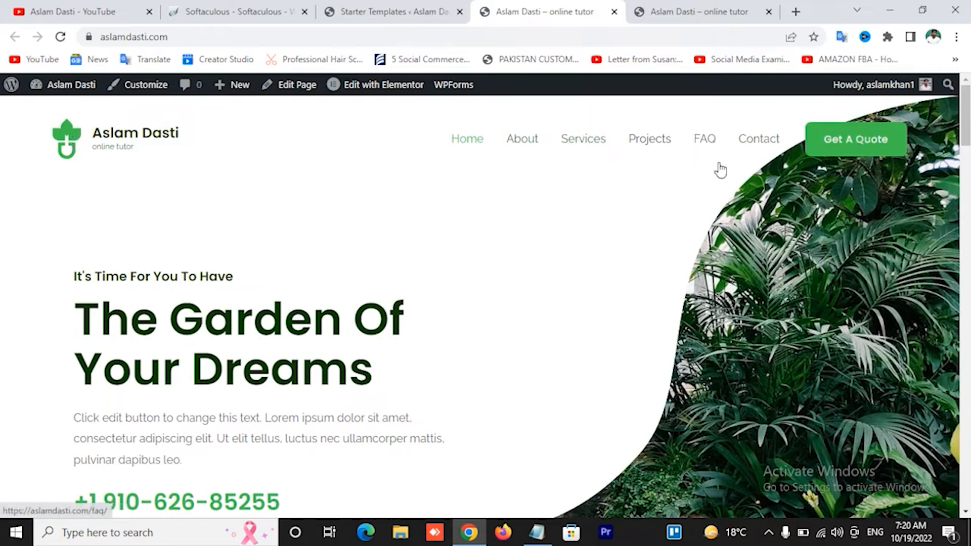
# Scroll down the homepage past 'You Should Choose Us' and 'Meet The Nature Halfway' to the footer
pyautogui.scroll(-1, 706, 172)
pyautogui.scroll(-3, 705, 172)
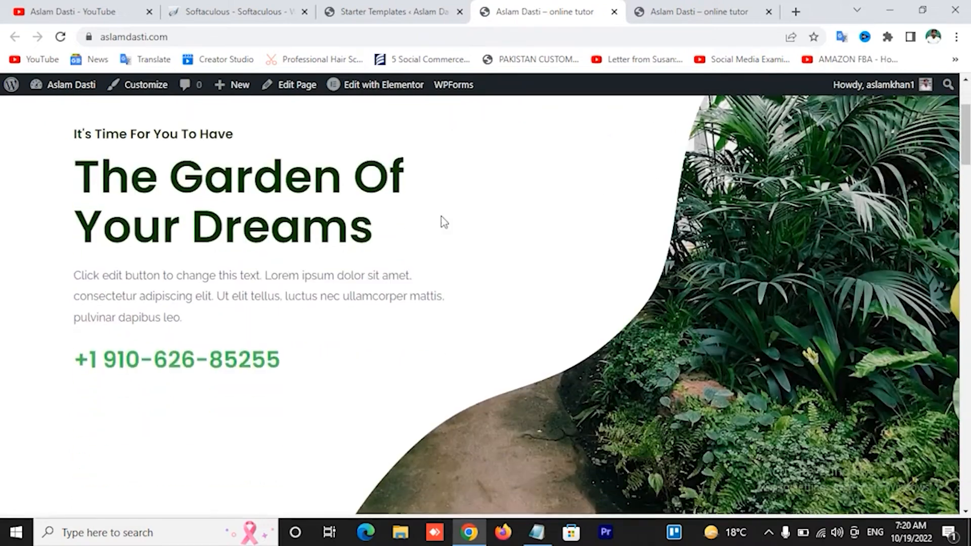
pyautogui.scroll(-5, 733, 205)
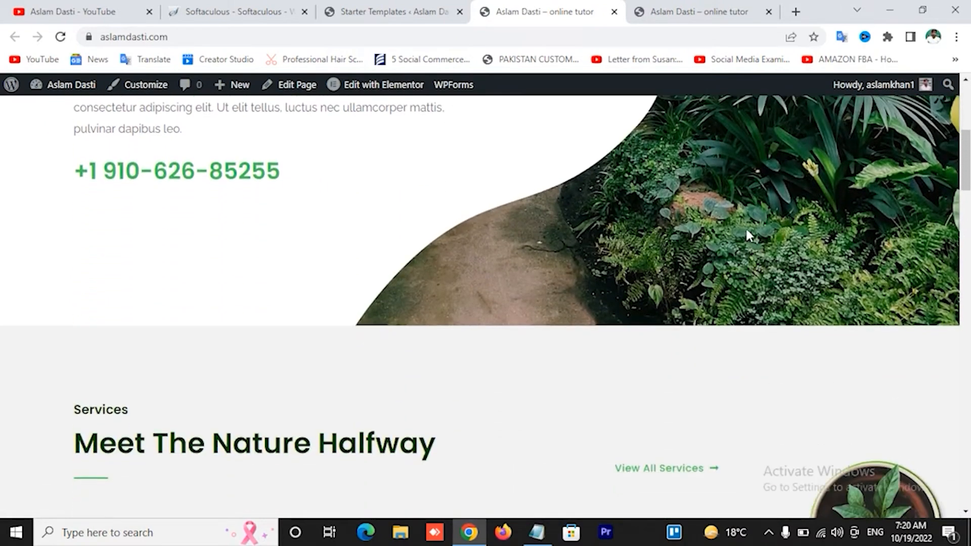
pyautogui.scroll(3, 133, 208)
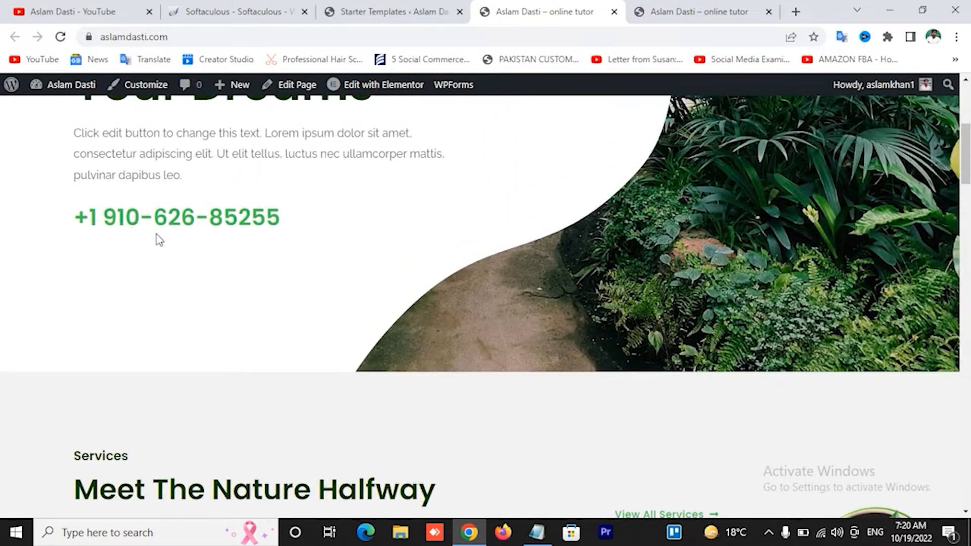
pyautogui.scroll(-5, 281, 206)
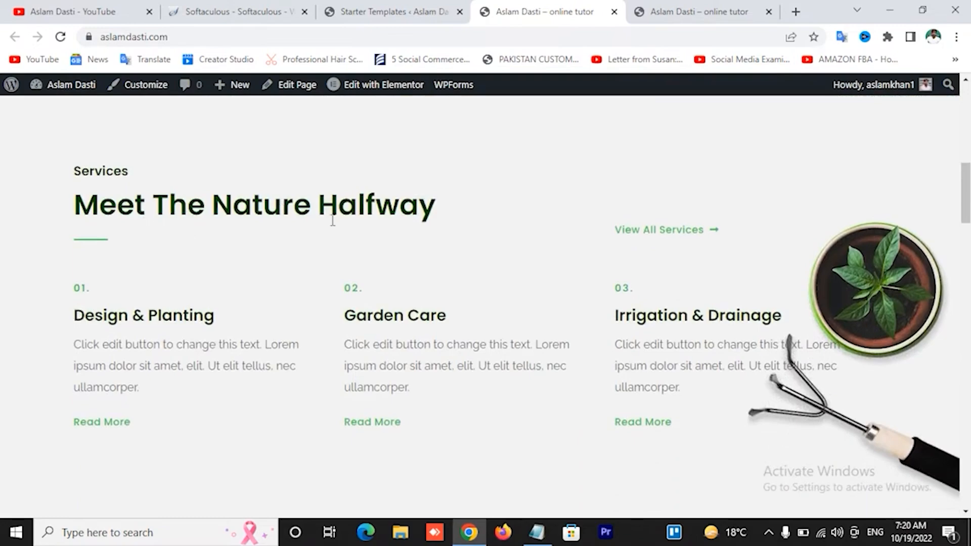
pyautogui.scroll(-8, 435, 222)
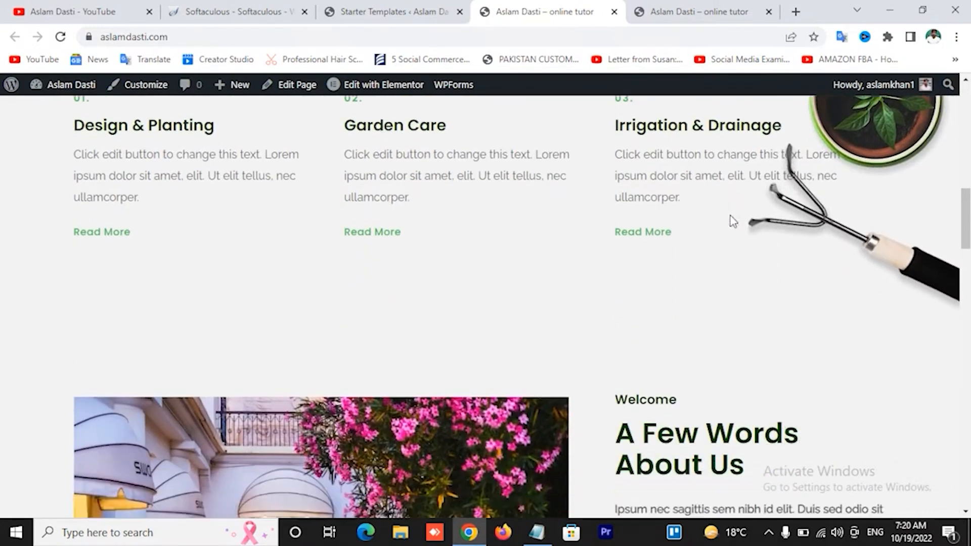
pyautogui.scroll(-10, 526, 265)
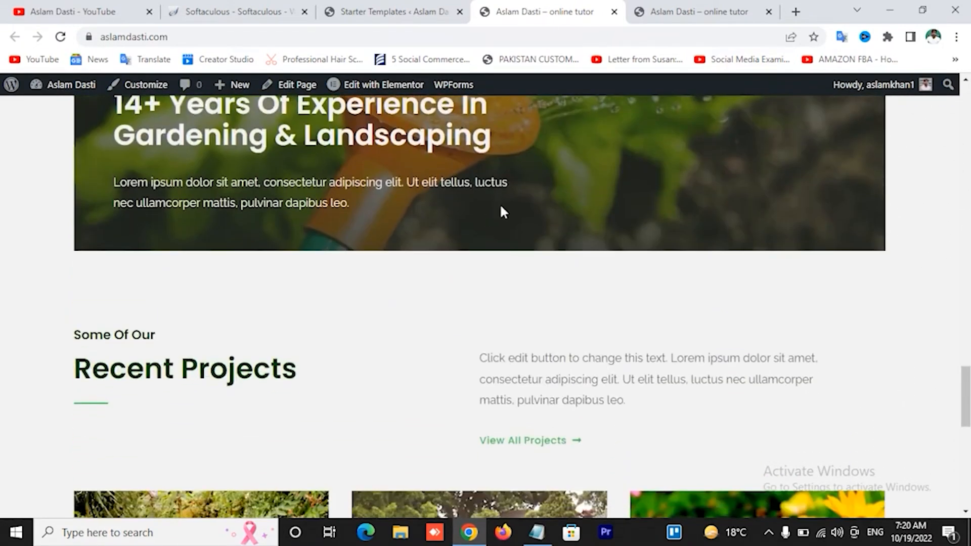
pyautogui.scroll(-2, 578, 216)
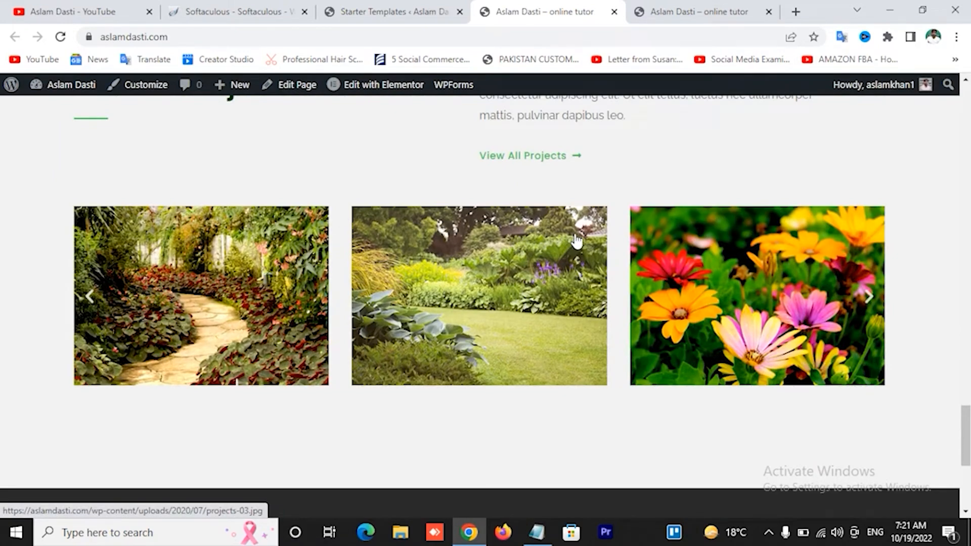
pyautogui.scroll(-5, 576, 241)
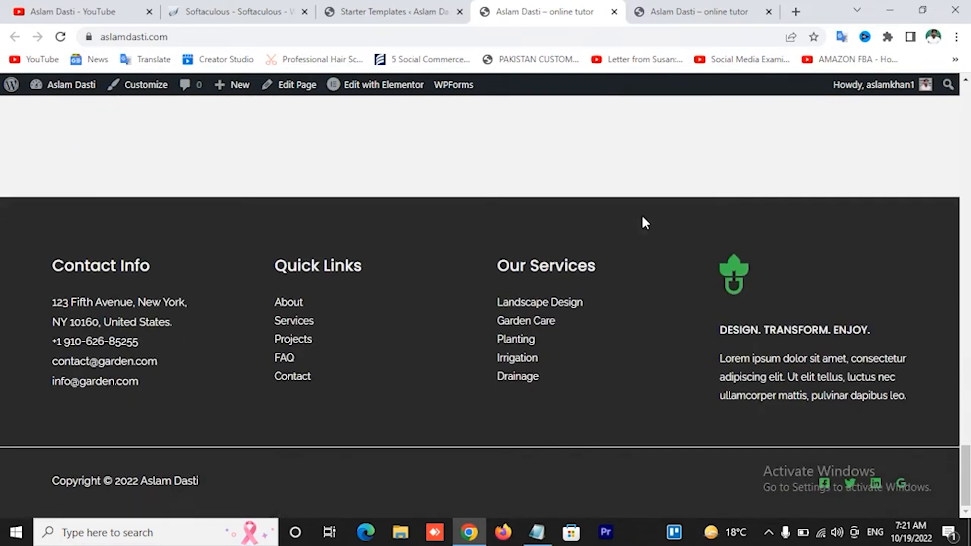
# Highlight the footer tagline and Contact Info text, then scroll back up to the Services section
pyautogui.moveTo(720, 330); pyautogui.dragTo(919, 425)
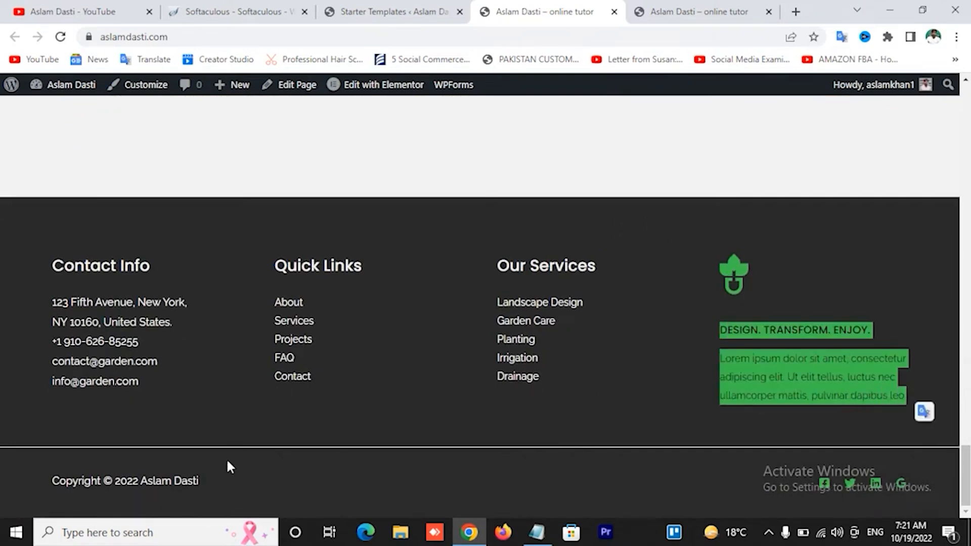
pyautogui.moveTo(67, 275); pyautogui.dragTo(164, 396)
pyautogui.click(367, 311)
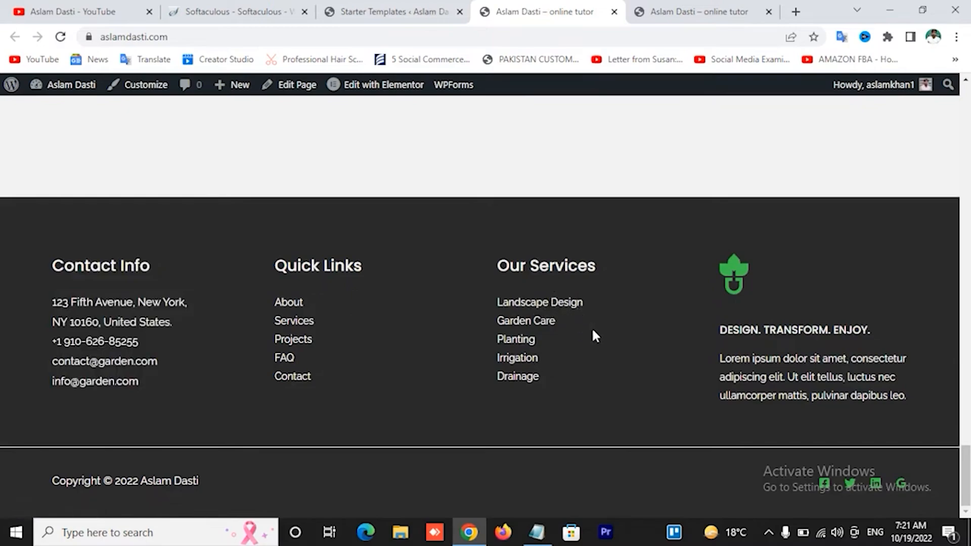
pyautogui.scroll(5, 592, 337)
pyautogui.scroll(10, 593, 339)
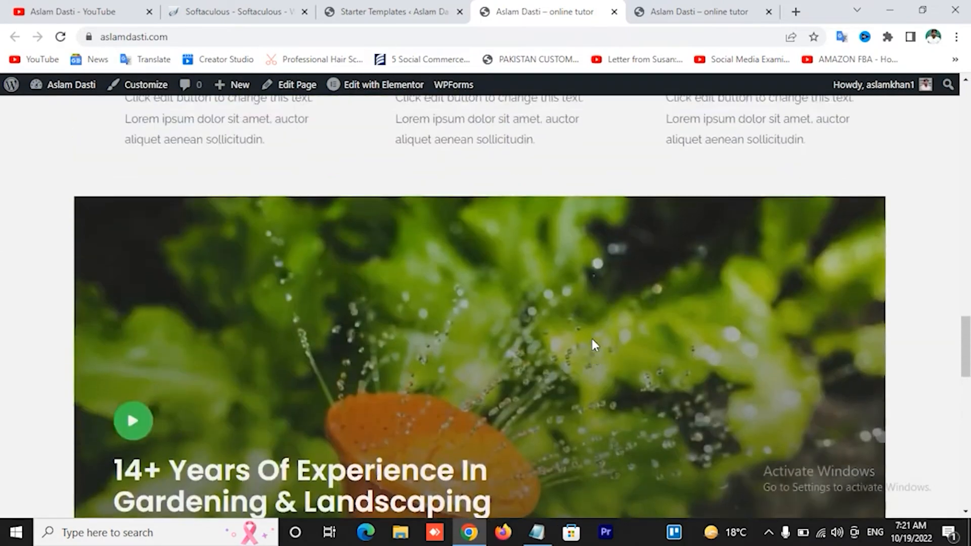
pyautogui.scroll(8, 595, 346)
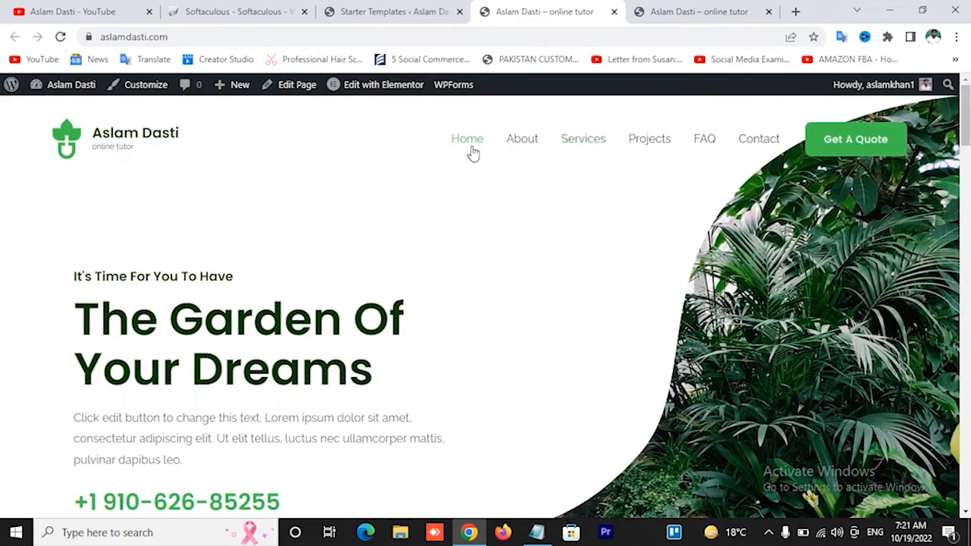
pyautogui.scroll(-10, 400, 323)
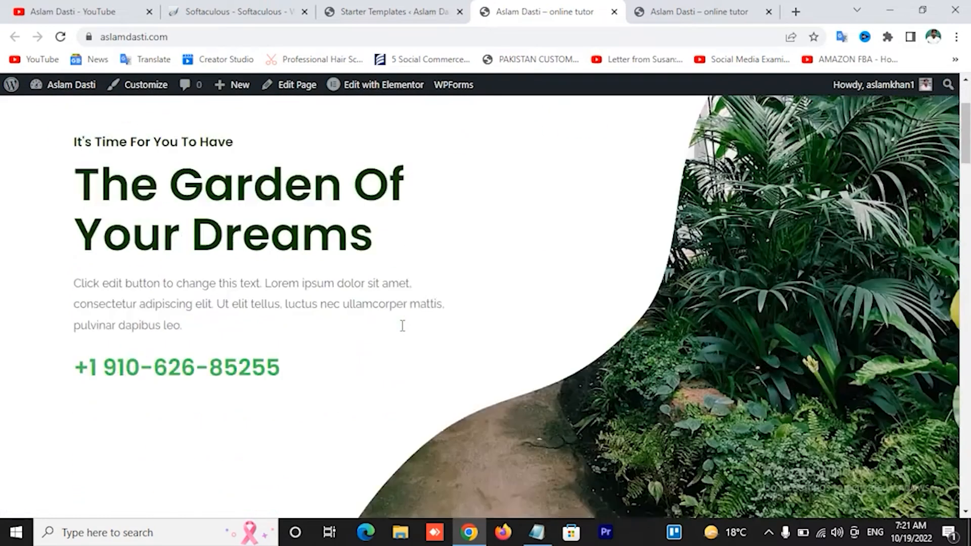
pyautogui.scroll(-5, 362, 324)
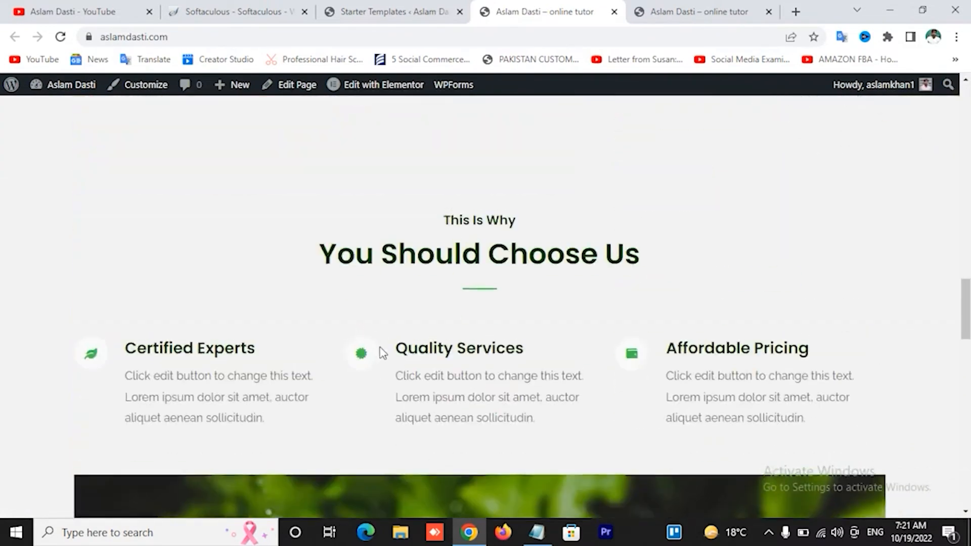
pyautogui.scroll(10, 381, 352)
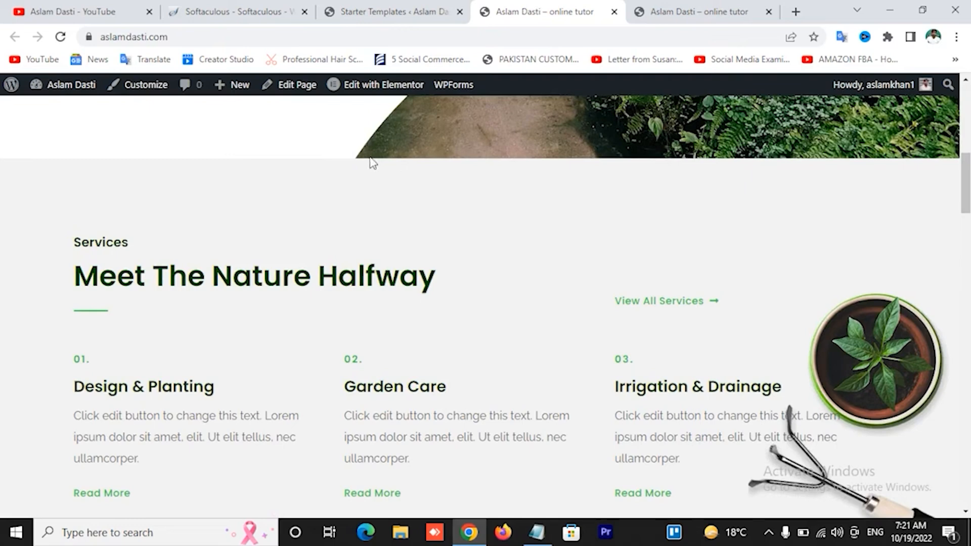
# Open the Customizer's header Site Title & Logo panel, showing the green leaf logo at 40 px
pyautogui.click(146, 85)
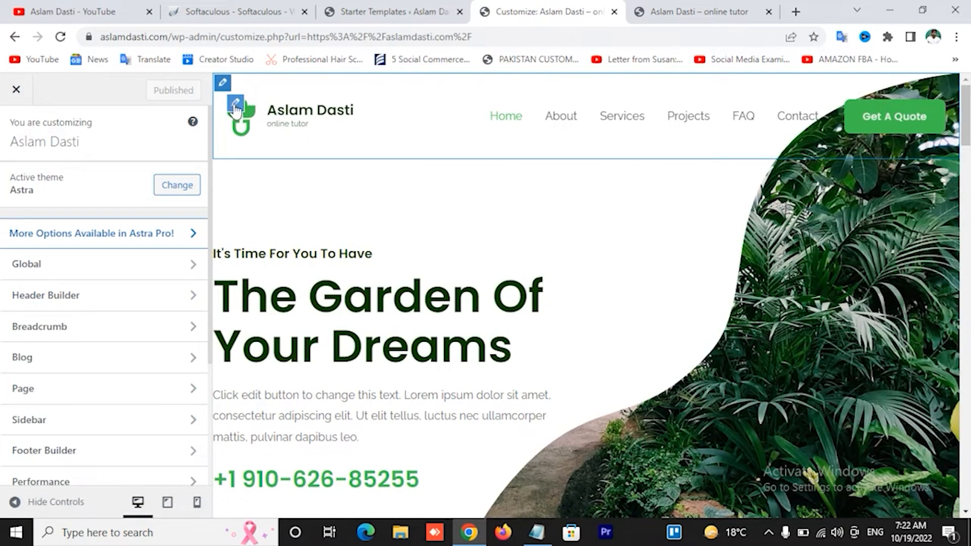
pyautogui.click(235, 106)
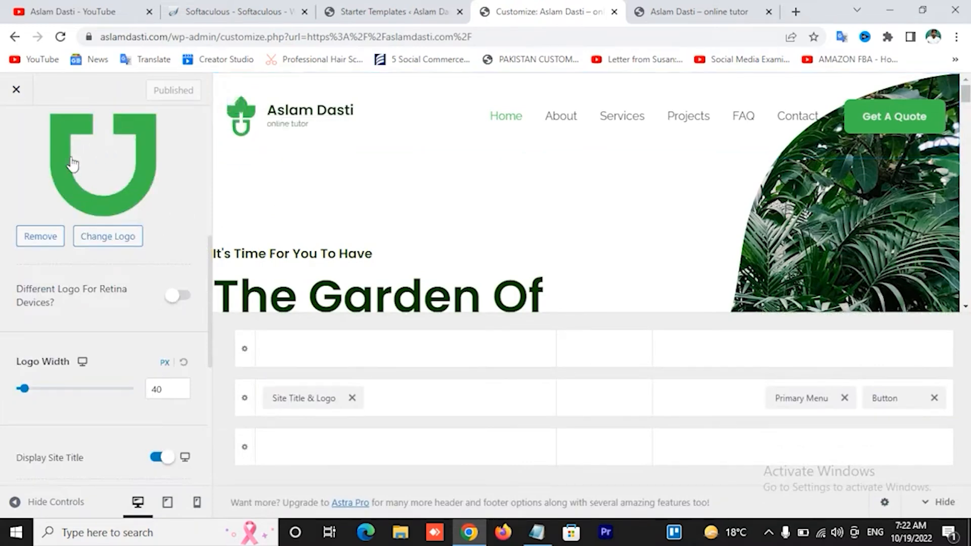
pyautogui.scroll(5, 144, 223)
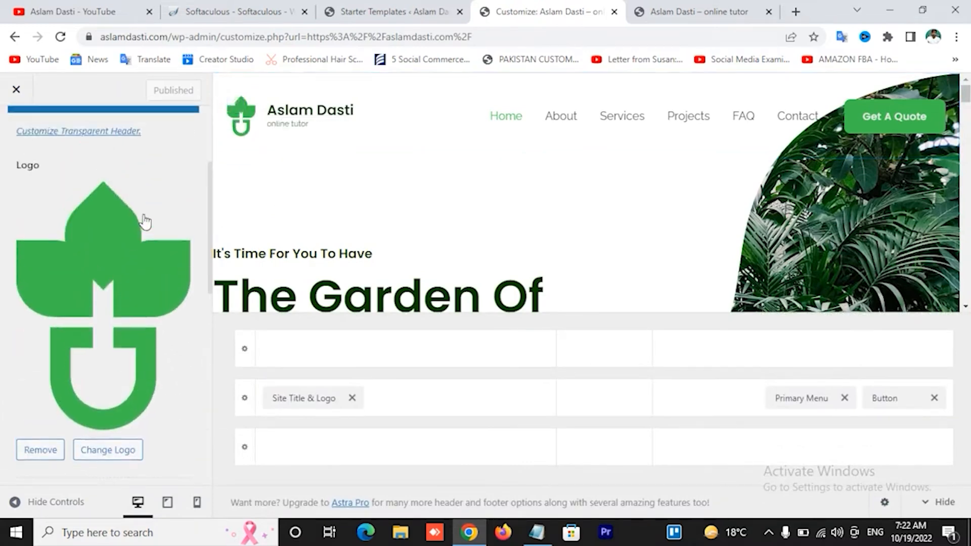
pyautogui.scroll(-1, 145, 229)
pyautogui.scroll(-1, 146, 228)
pyautogui.scroll(-2, 144, 227)
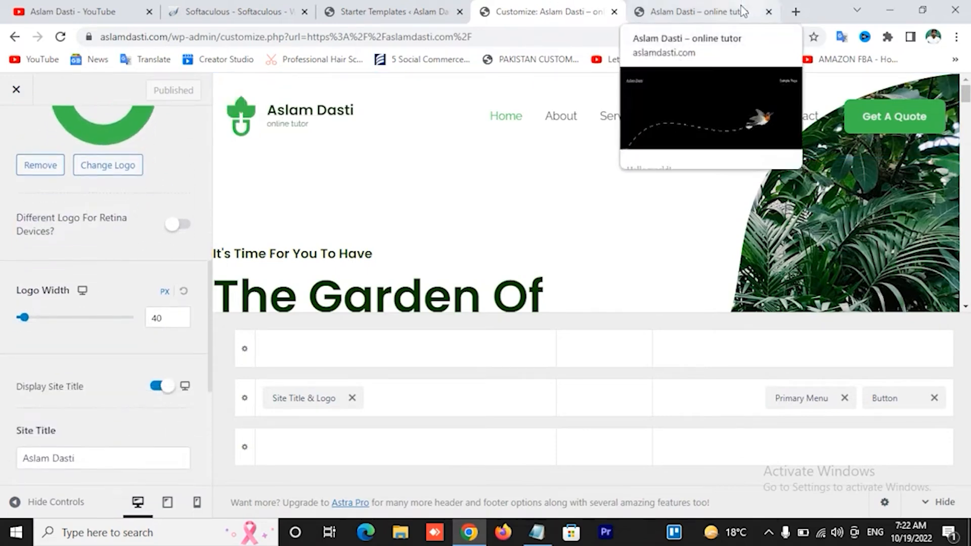
# Open logomakr.com in a new tab from the 'logo' search suggestions
pyautogui.click(794, 12)
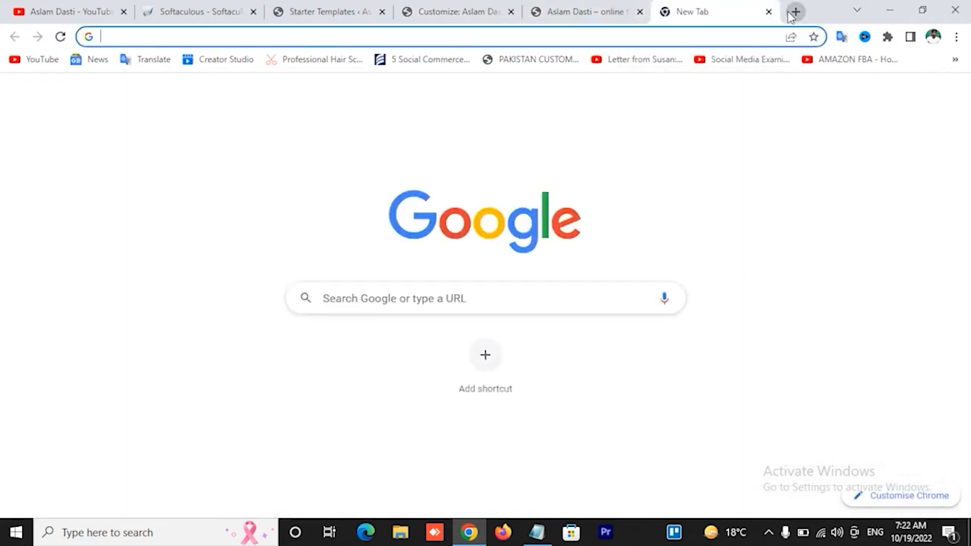
pyautogui.write('logo')
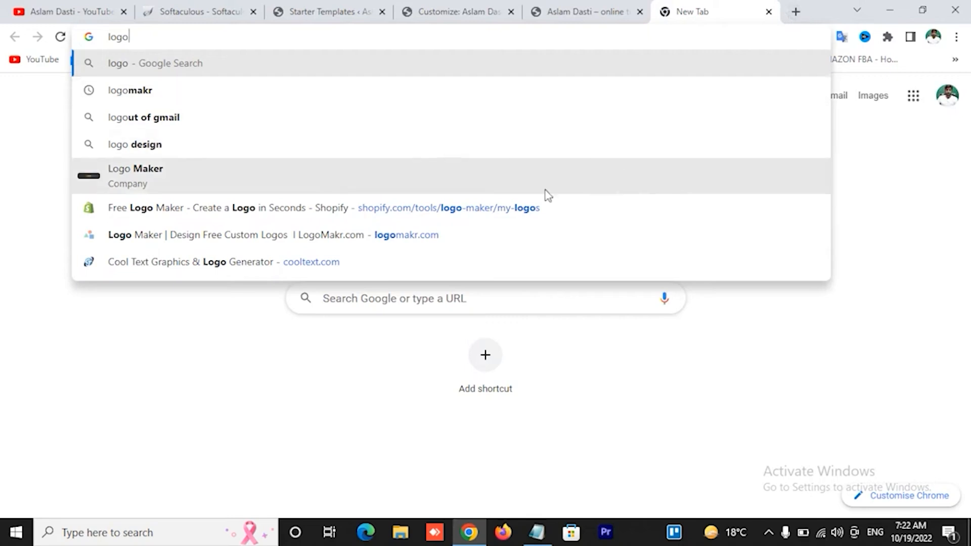
pyautogui.click(442, 234)
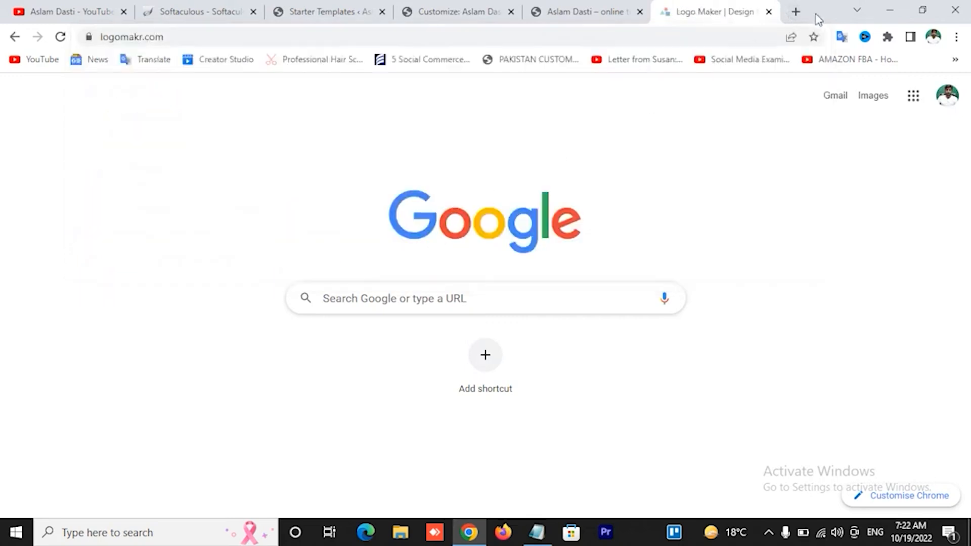
# Open cooltext.com in another tab, look it over, and return to the LogoMakr tab
pyautogui.click(796, 12)
pyautogui.write('cooltext.com')
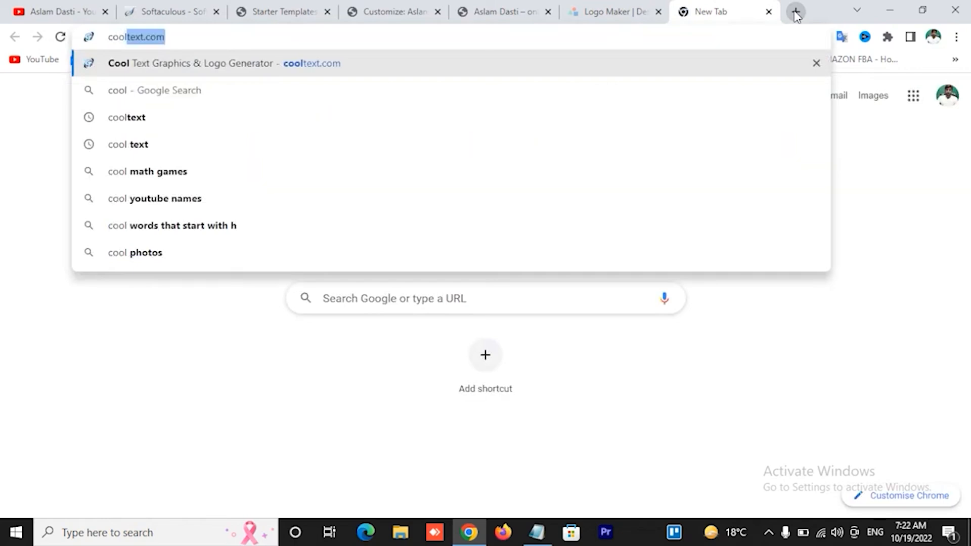
pyautogui.press('Return')
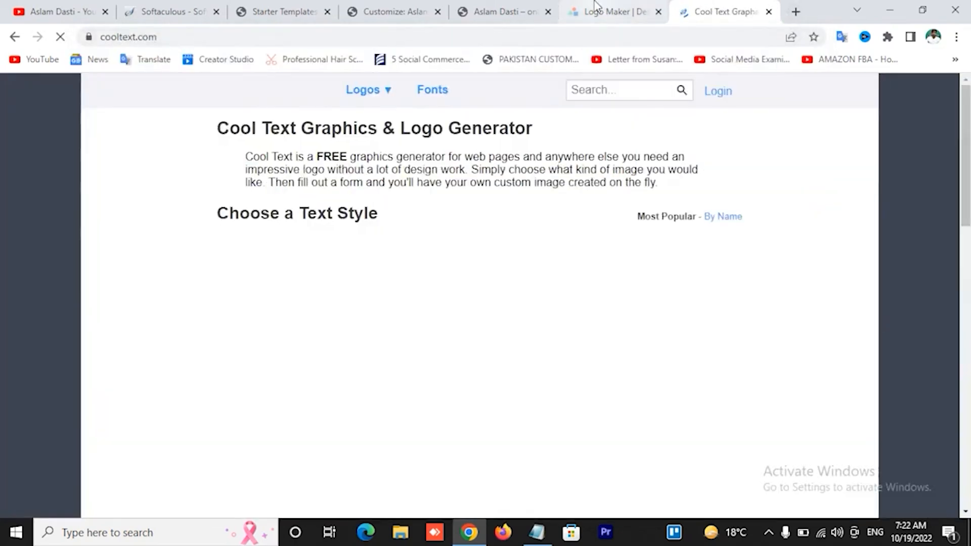
pyautogui.click(612, 11)
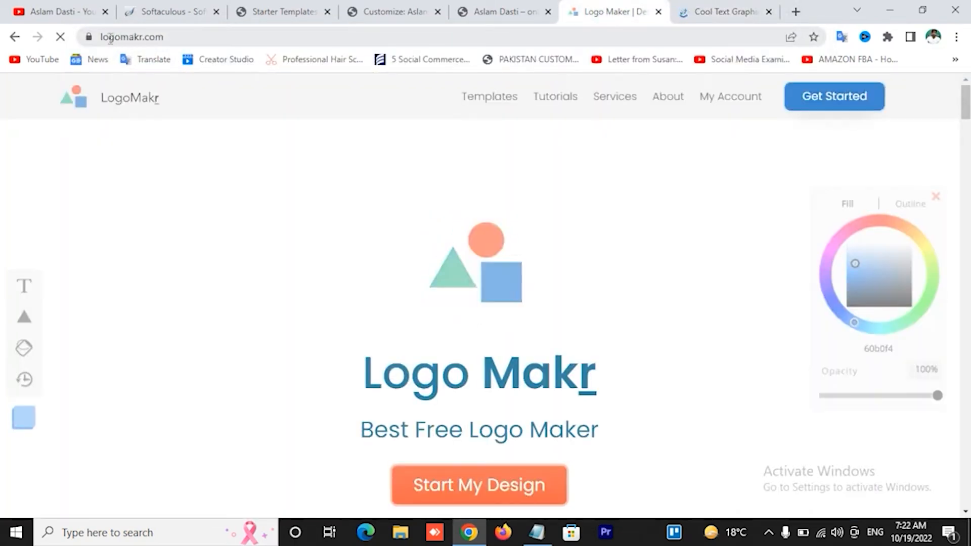
pyautogui.moveTo(108, 38); pyautogui.dragTo(169, 43)
pyautogui.click(723, 11)
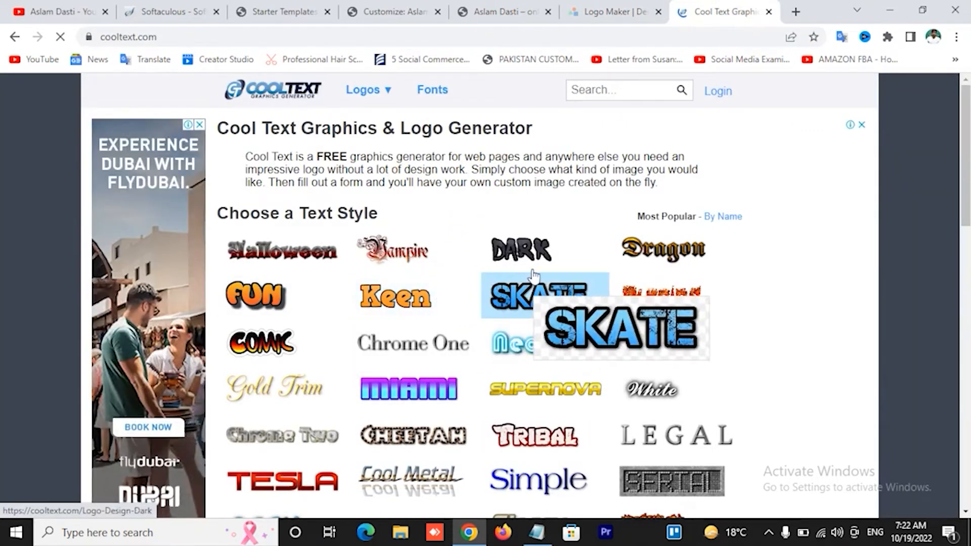
pyautogui.scroll(-6, 538, 274)
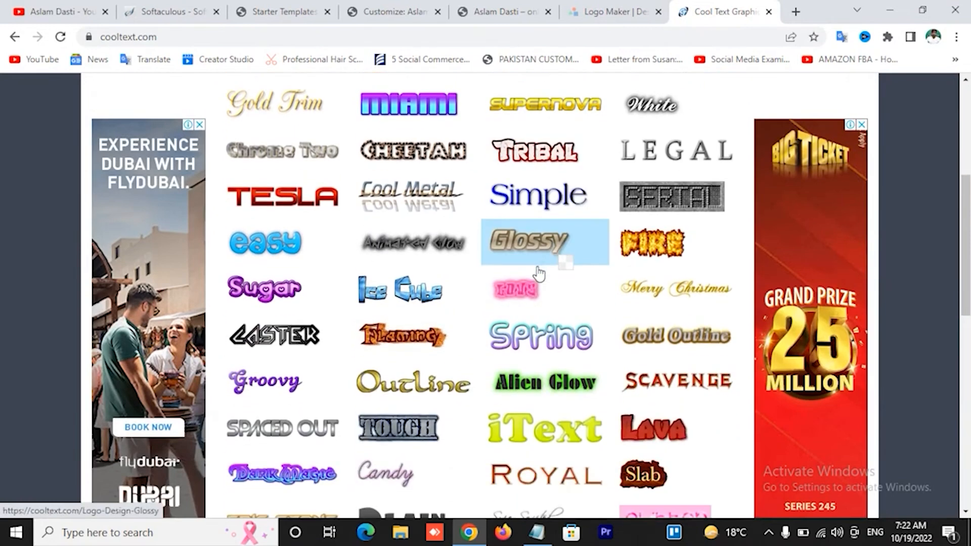
pyautogui.hotkey('ctrl', 'shift', 'Tab')
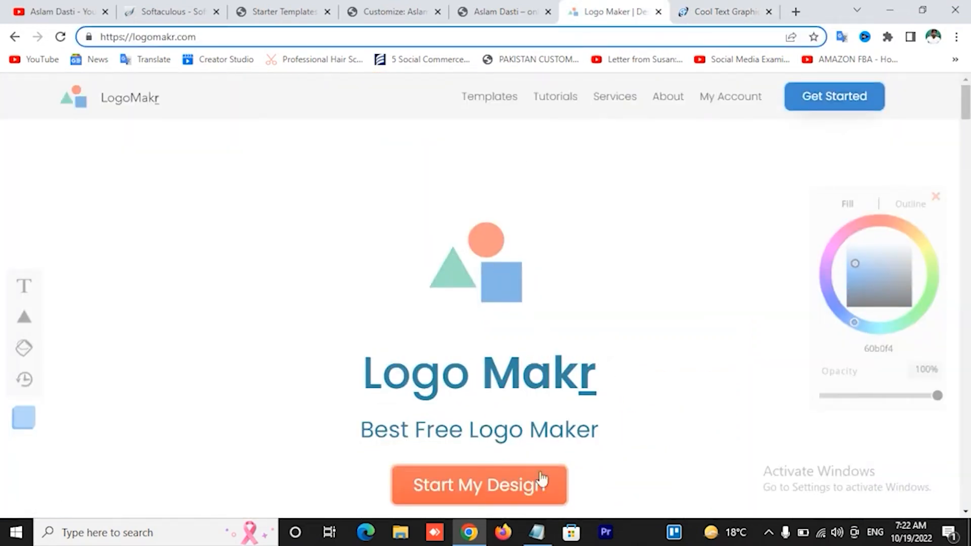
# Start a new LogoMakr design and add a 'Type Something' text layer
pyautogui.click(496, 500)
pyautogui.click(496, 500)
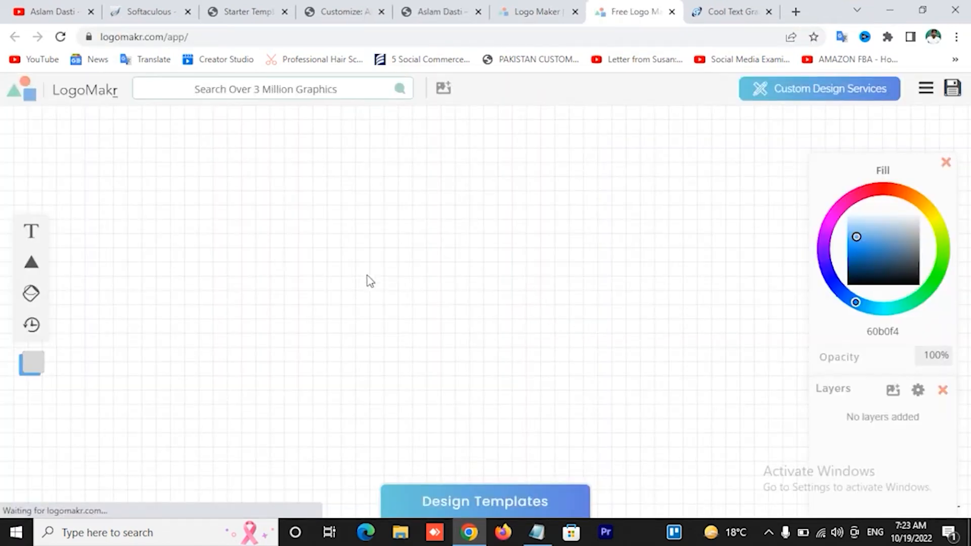
pyautogui.click(25, 234)
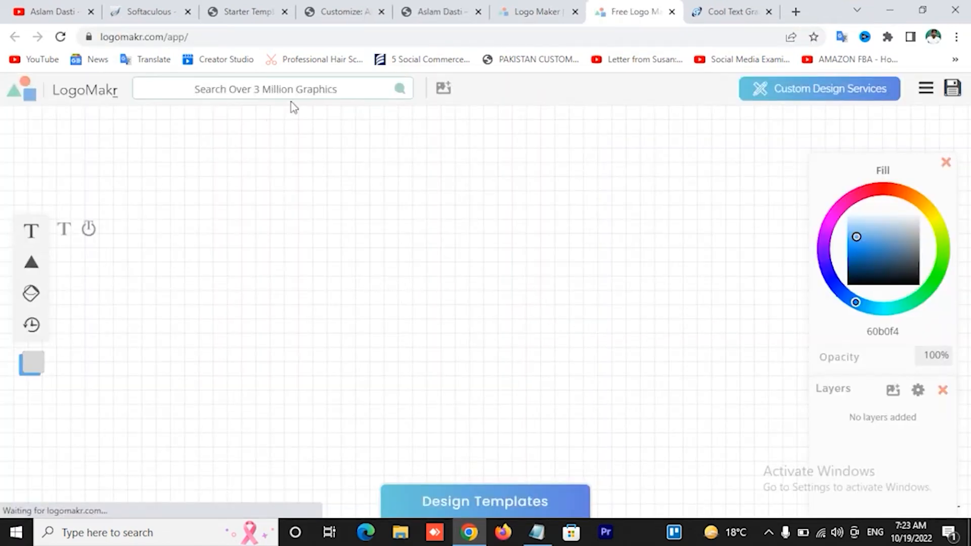
# Add the lotus graphic, shrink it, and place it just left of the text
pyautogui.click(306, 86)
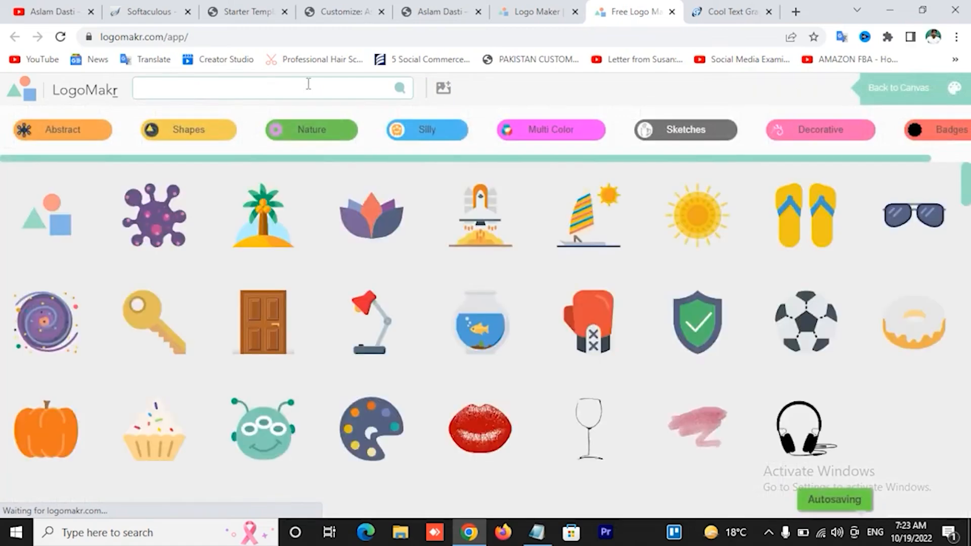
pyautogui.click(370, 225)
pyautogui.moveTo(502, 315); pyautogui.dragTo(273, 310)
pyautogui.click(378, 310)
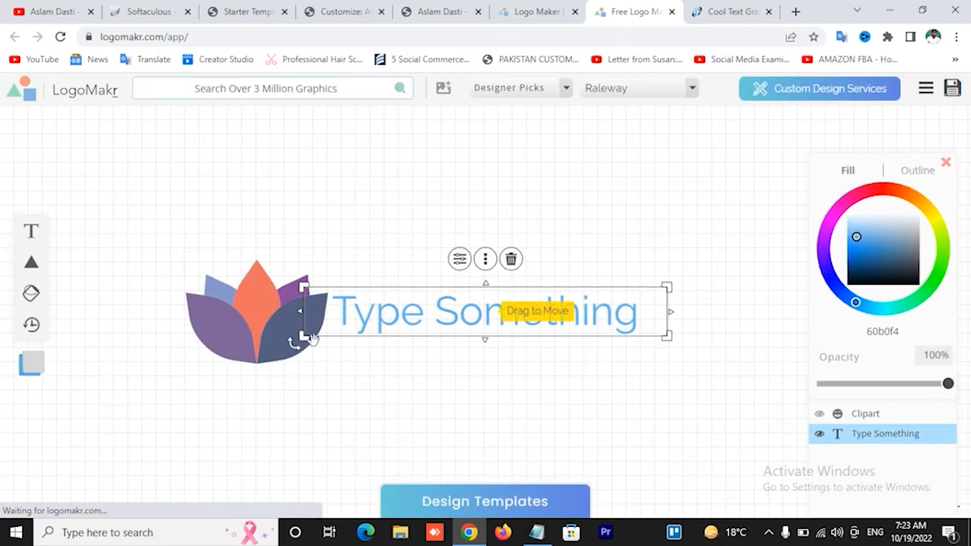
pyautogui.click(271, 339)
pyautogui.moveTo(329, 362); pyautogui.dragTo(285, 334)
pyautogui.moveTo(223, 284); pyautogui.dragTo(266, 302)
# Replace the placeholder text with 'Gardening', correcting the typos
pyautogui.click(447, 328)
pyautogui.doubleClick(448, 328)
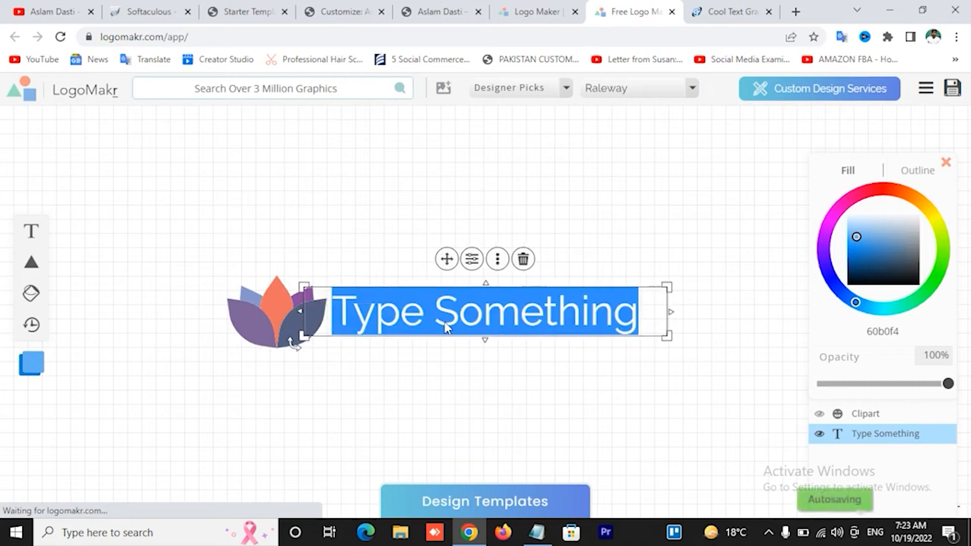
pyautogui.write('ga')
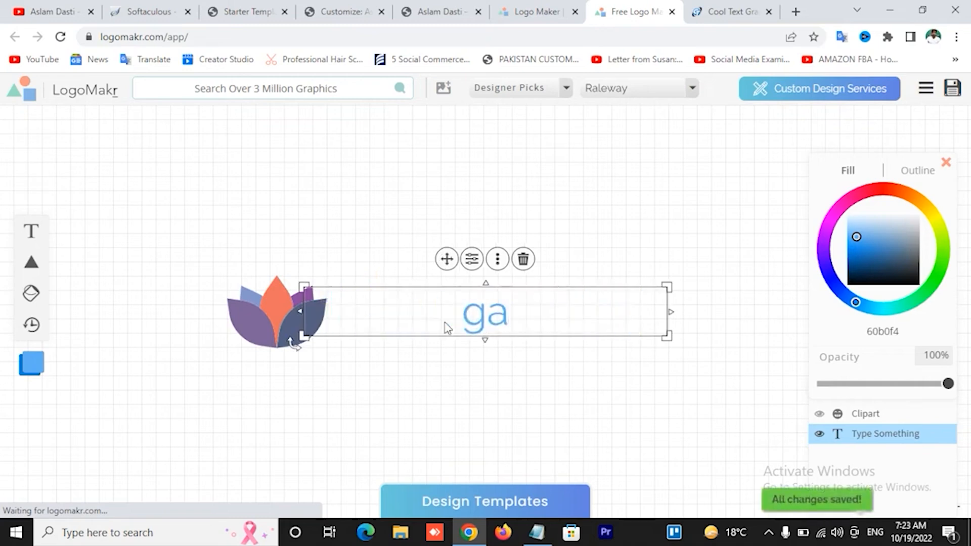
pyautogui.press('BackSpace')
pyautogui.press('BackSpace')
pyautogui.write('Gard')
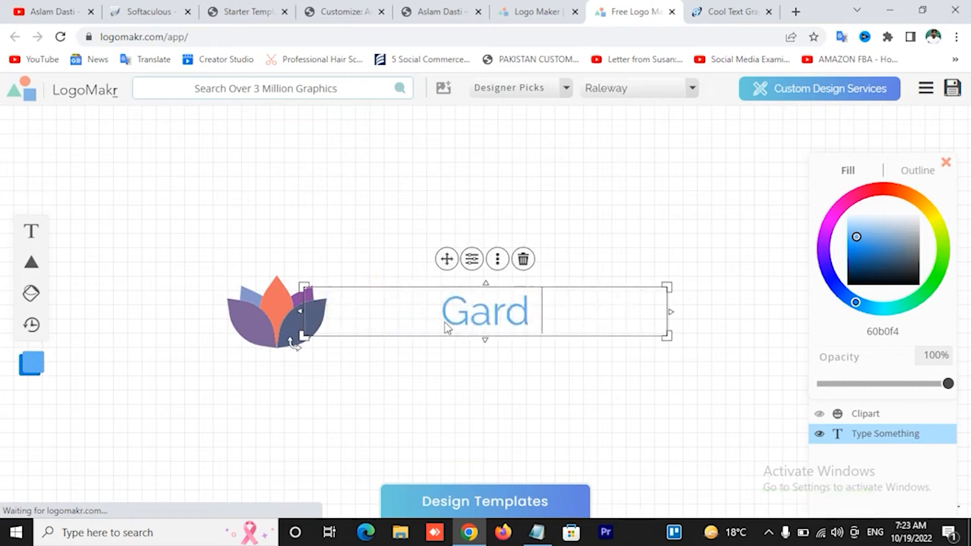
pyautogui.write('ending')
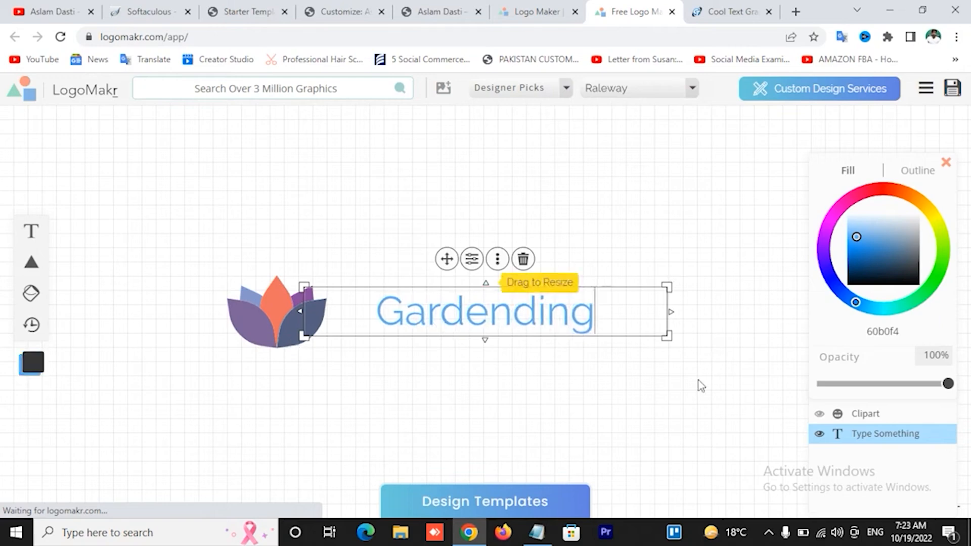
pyautogui.click(483, 314)
pyautogui.write('rnd')
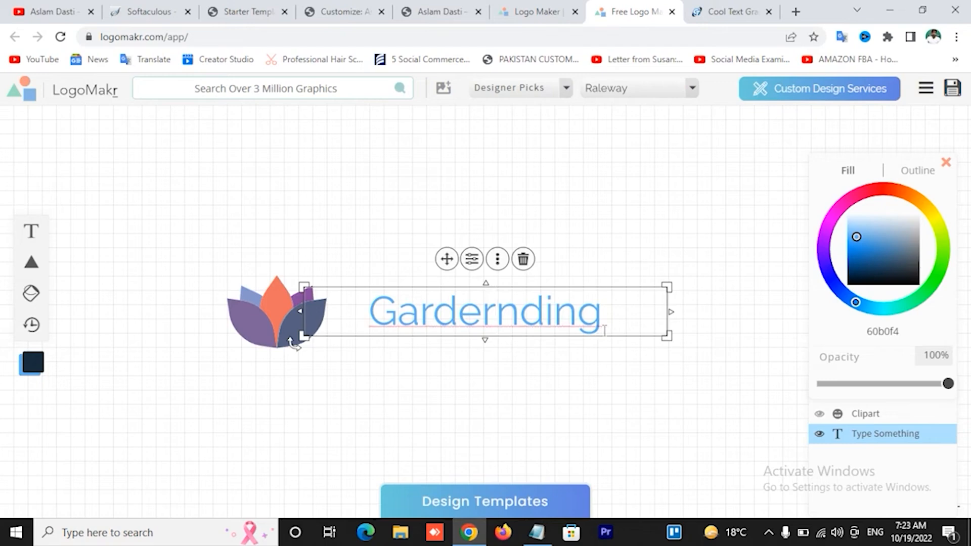
pyautogui.press('BackSpace')
pyautogui.press('BackSpace')
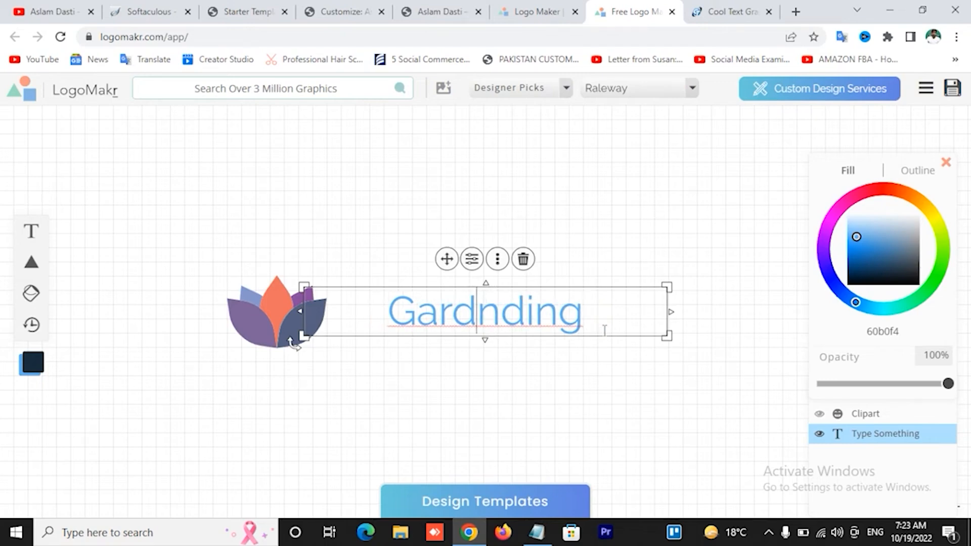
pyautogui.write('e')
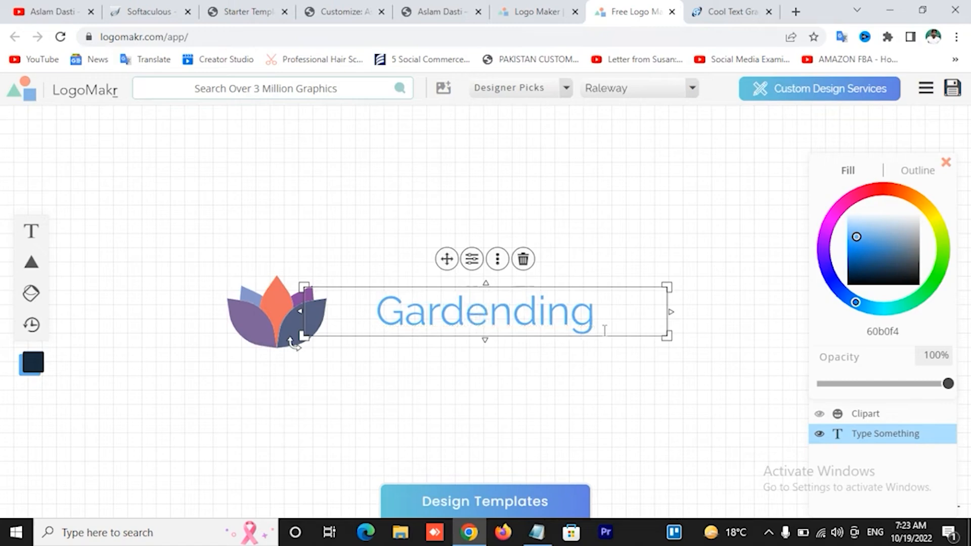
pyautogui.click(537, 317)
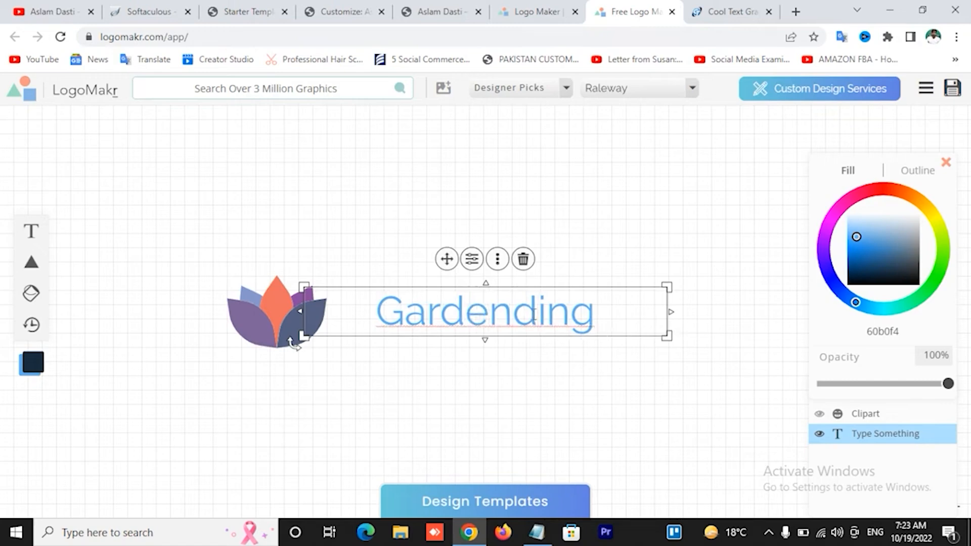
pyautogui.press('BackSpace')
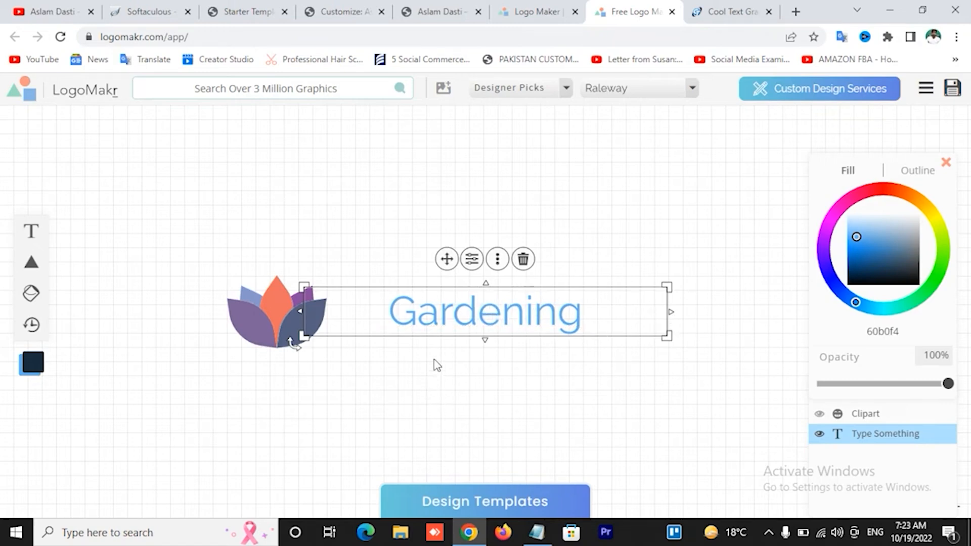
# Nudge the lotus, set the Gardening text in Neuton, and place it beside the flower
pyautogui.click(257, 328)
pyautogui.moveTo(258, 328); pyautogui.dragTo(326, 324)
pyautogui.click(462, 326)
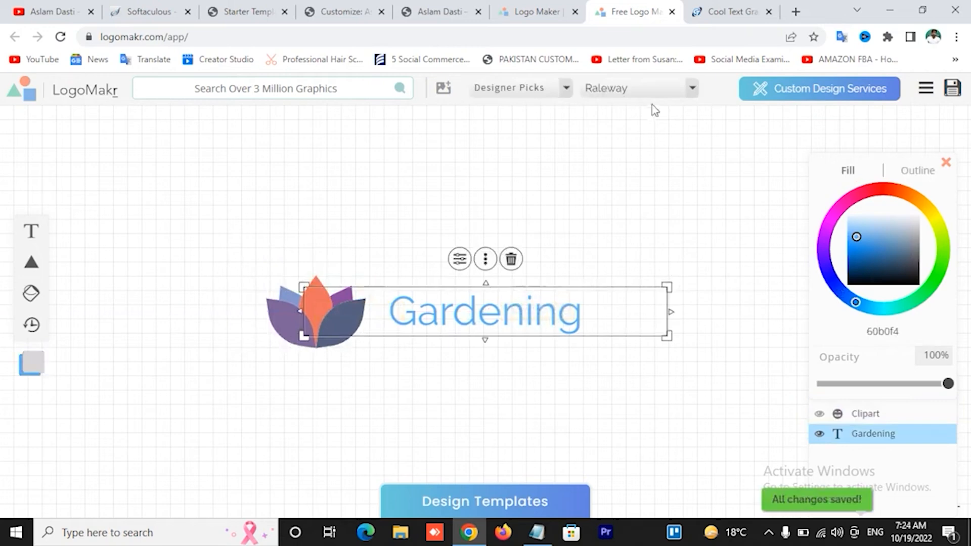
pyautogui.click(660, 90)
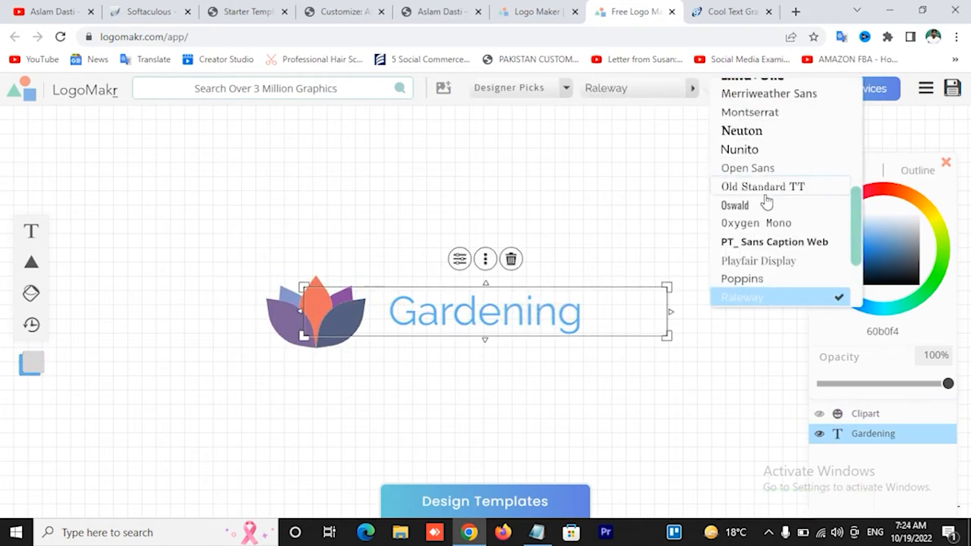
pyautogui.click(750, 131)
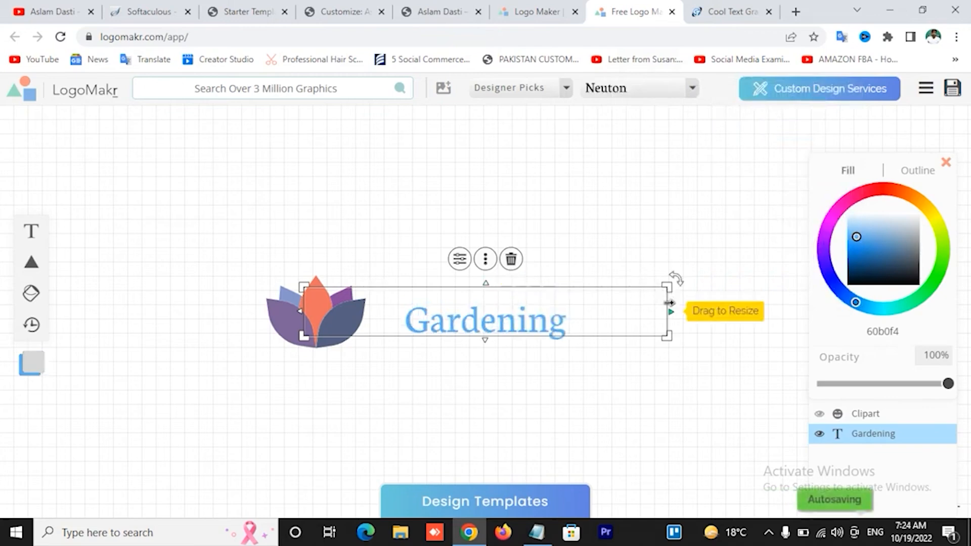
pyautogui.moveTo(605, 305); pyautogui.dragTo(570, 308)
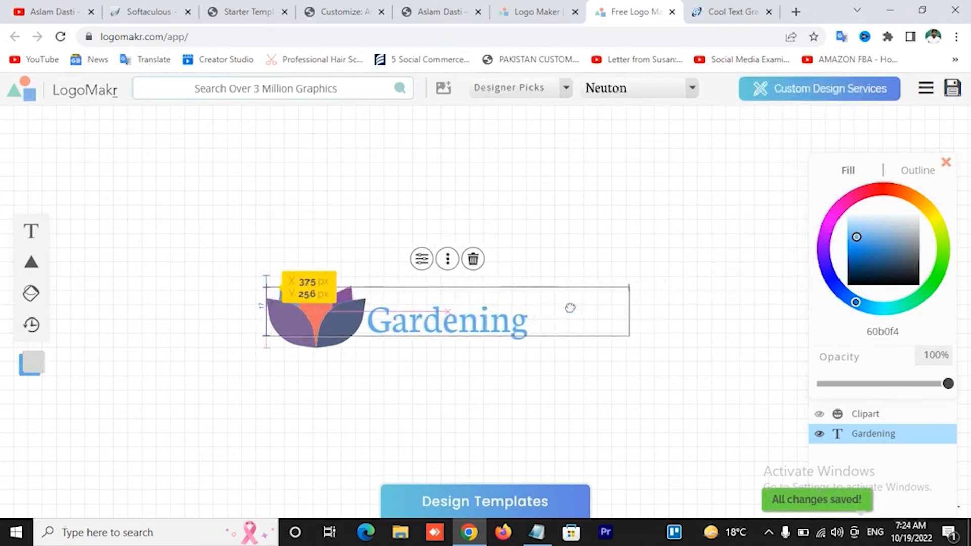
pyautogui.click(596, 230)
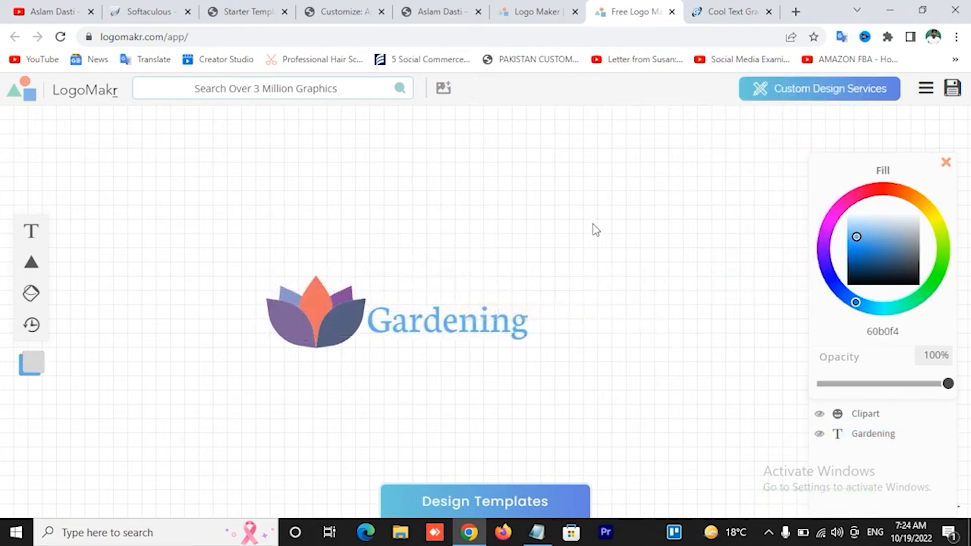
# Save the Gardening lotus logo, browse the Packages pricing tab, and close it
pyautogui.click(952, 87)
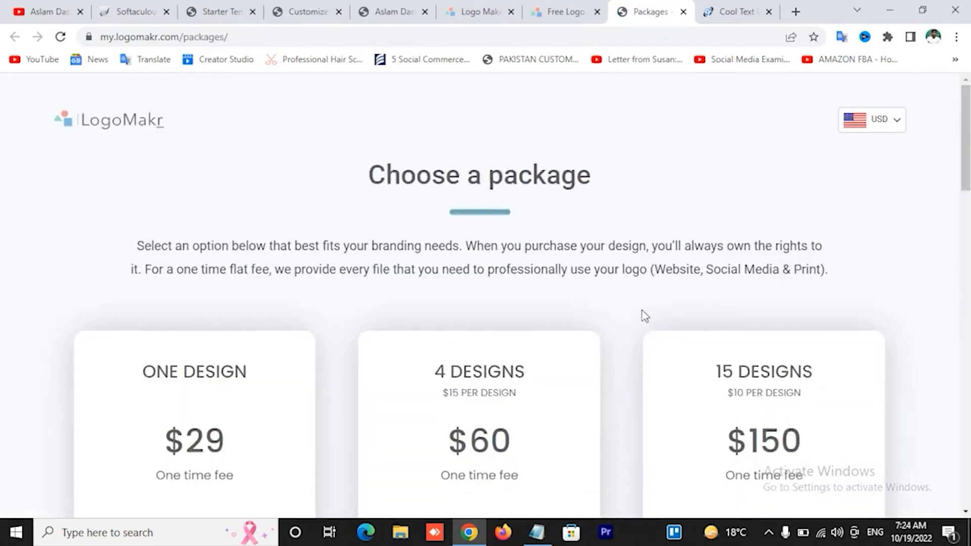
pyautogui.scroll(-14, 642, 317)
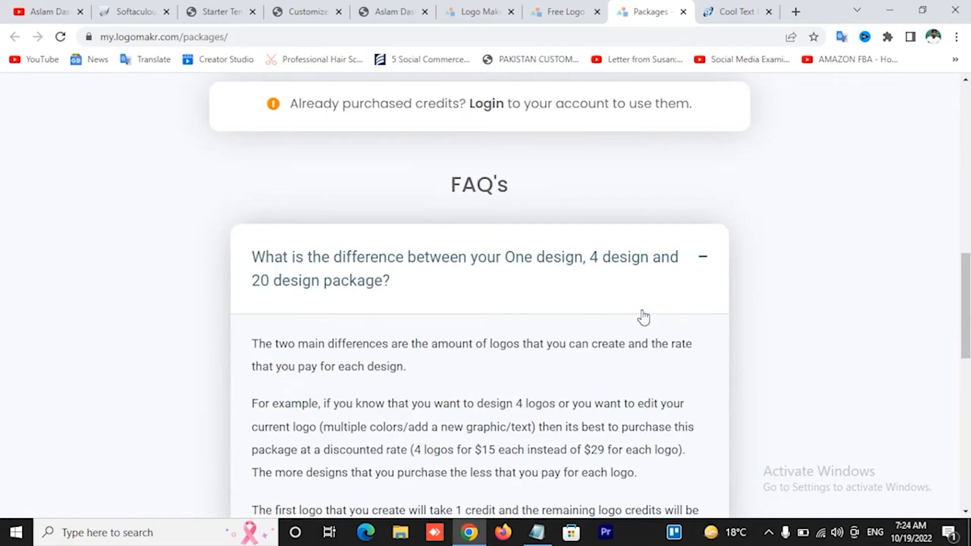
pyautogui.scroll(4, 644, 316)
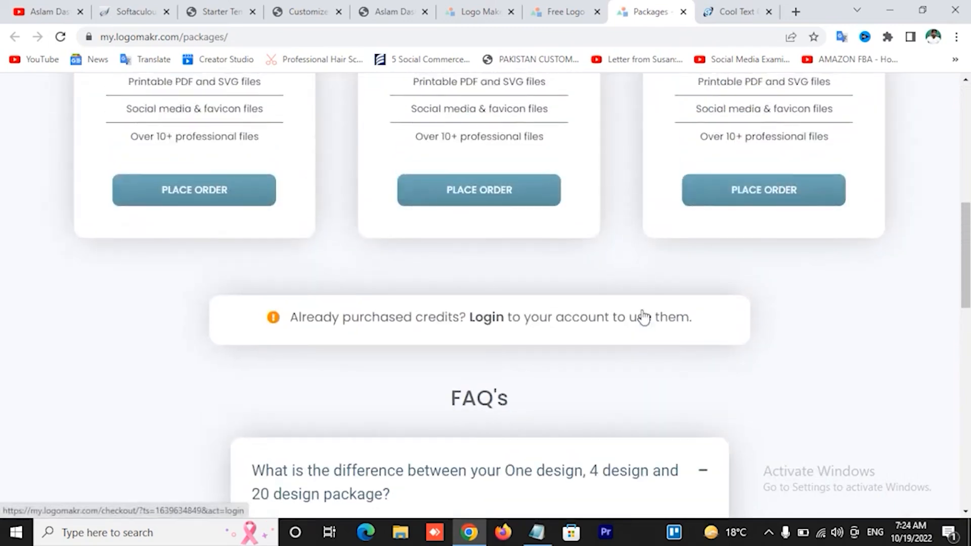
pyautogui.scroll(10, 644, 317)
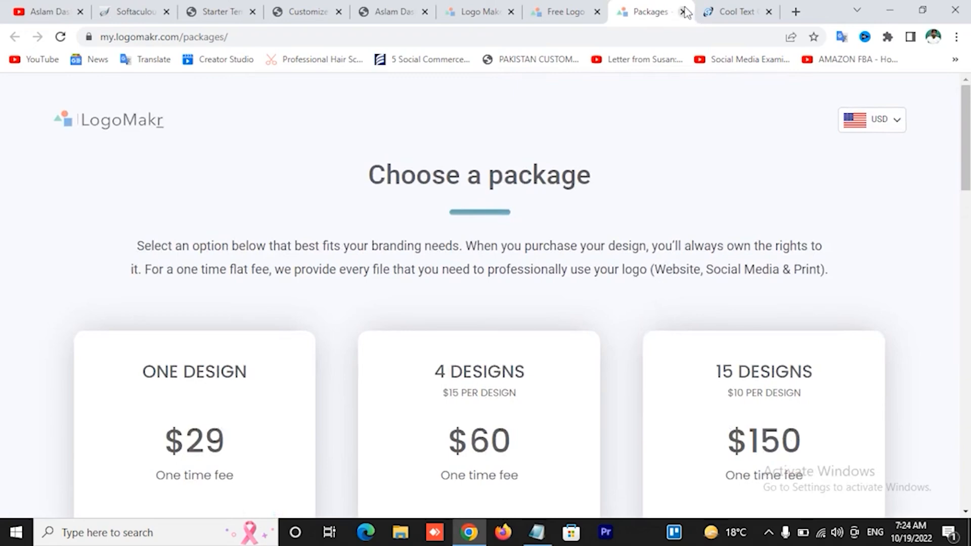
pyautogui.hotkey('ctrl', 'w')
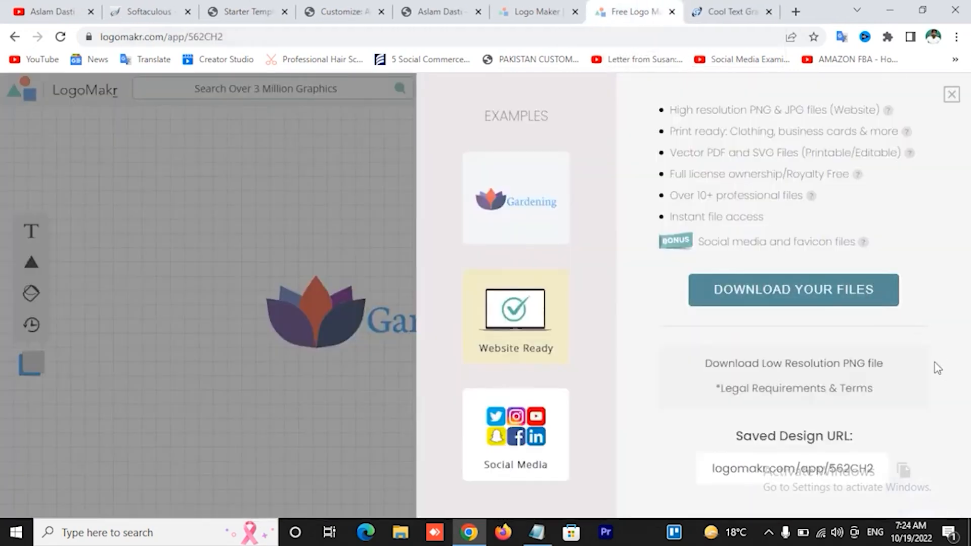
# Download the free low-resolution PNG after accepting the terms, and show LogoMakr-562CH2.png in Downloads
pyautogui.click(829, 374)
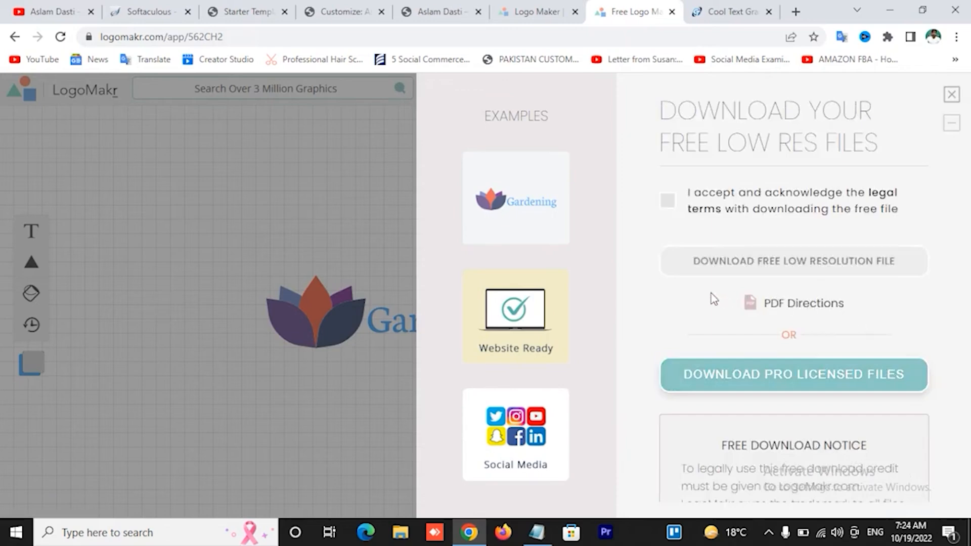
pyautogui.click(668, 201)
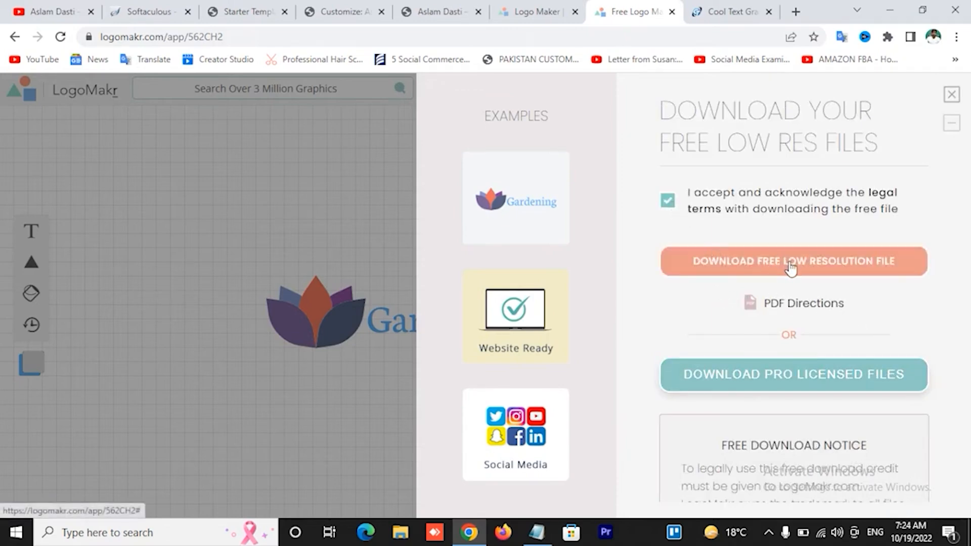
pyautogui.click(791, 267)
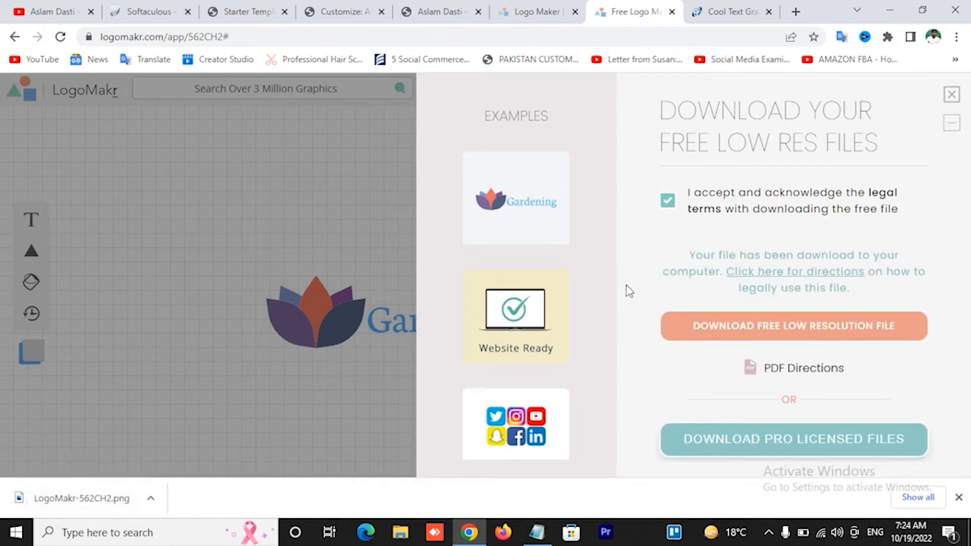
pyautogui.click(151, 498)
pyautogui.click(190, 448)
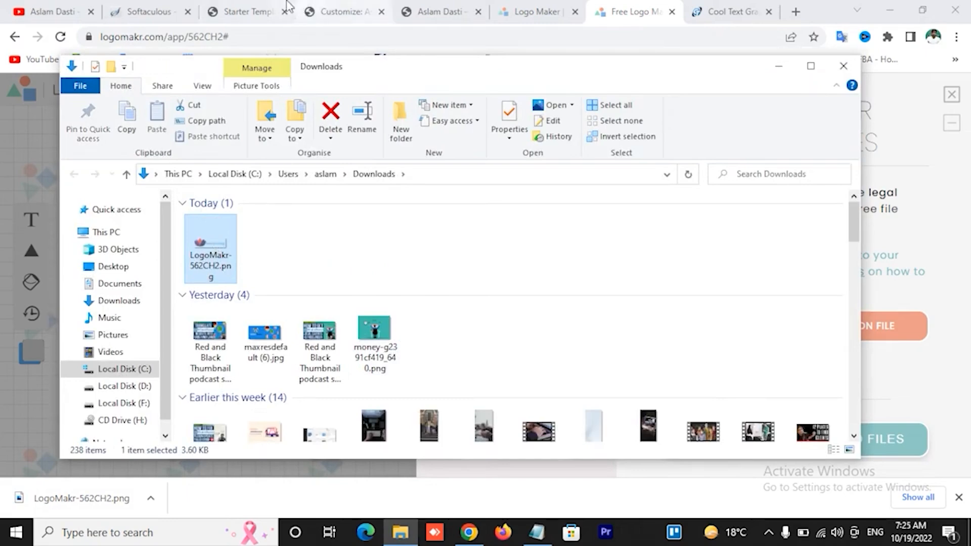
# Upload the lotus Gardening PNG as the header logo and crop it to the full image
pyautogui.click(327, 5)
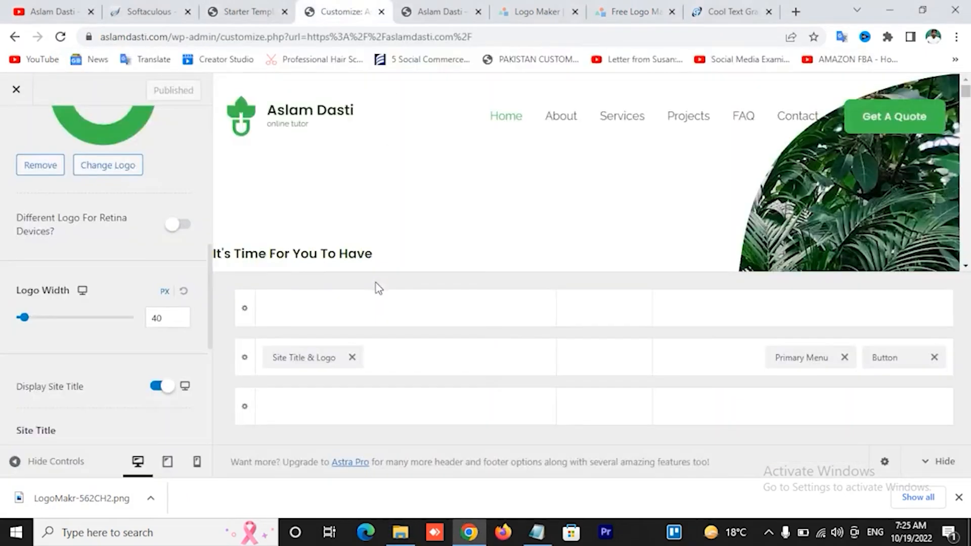
pyautogui.click(114, 167)
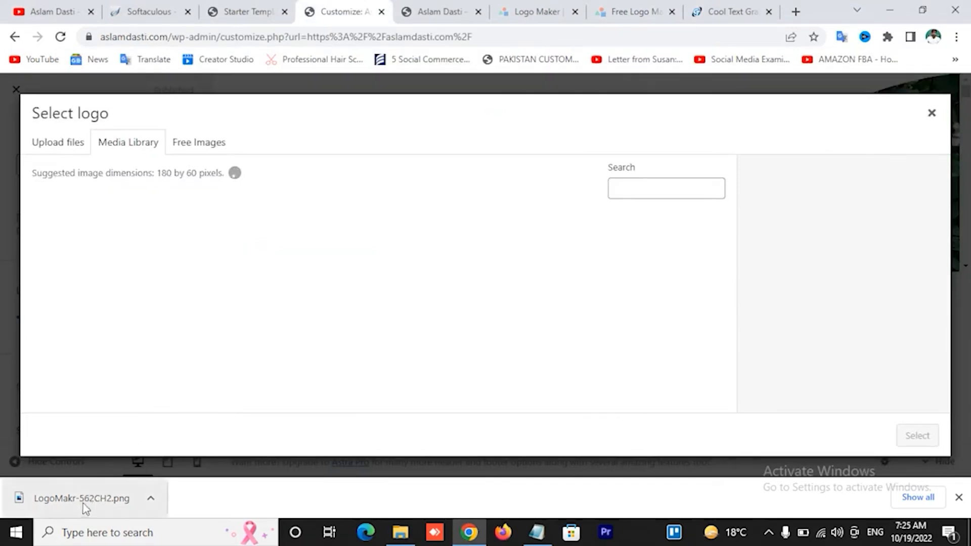
pyautogui.moveTo(83, 501); pyautogui.dragTo(237, 273)
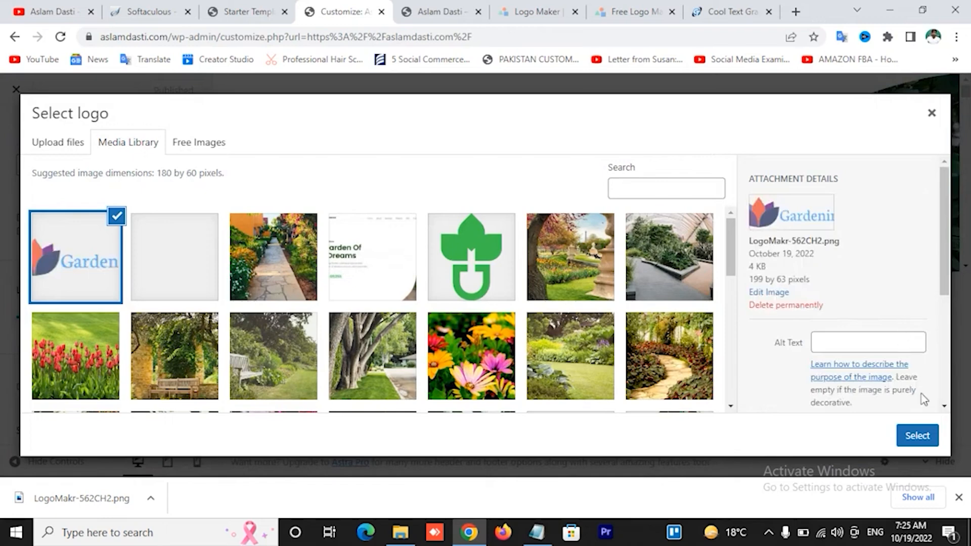
pyautogui.click(918, 436)
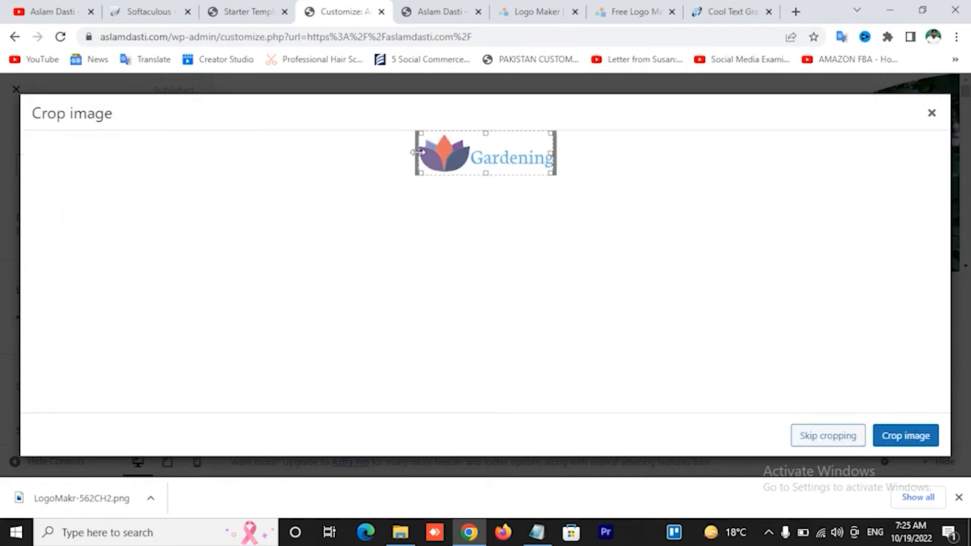
pyautogui.moveTo(418, 153); pyautogui.dragTo(414, 152)
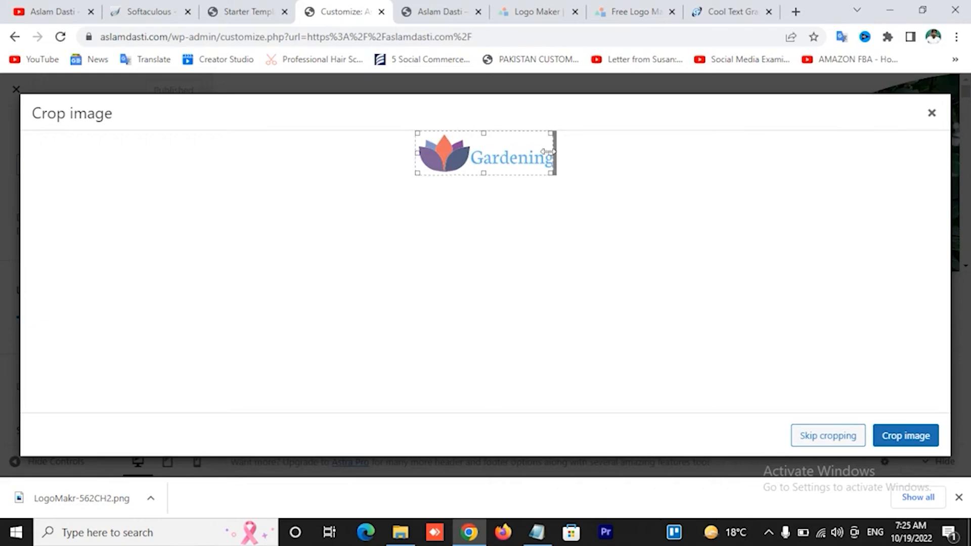
pyautogui.moveTo(581, 156); pyautogui.dragTo(587, 157)
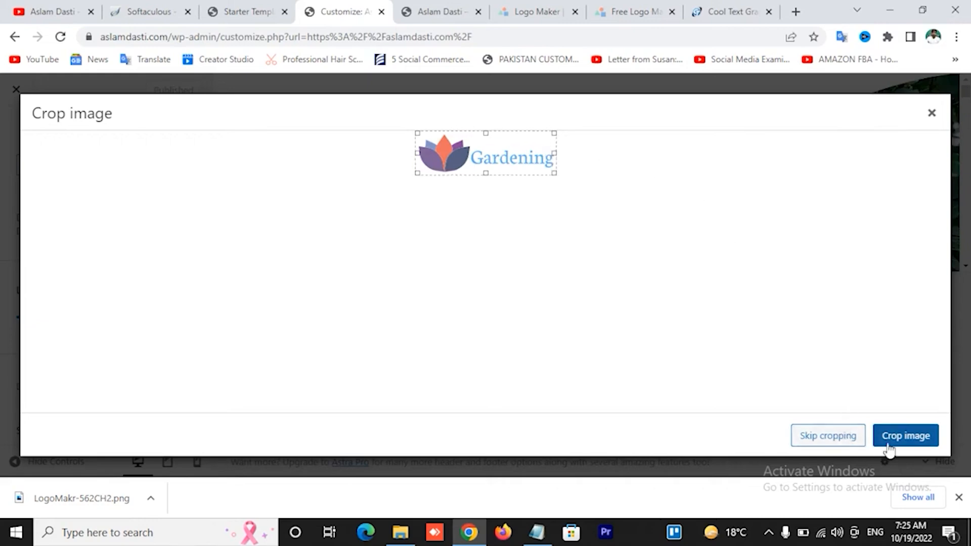
pyautogui.click(894, 441)
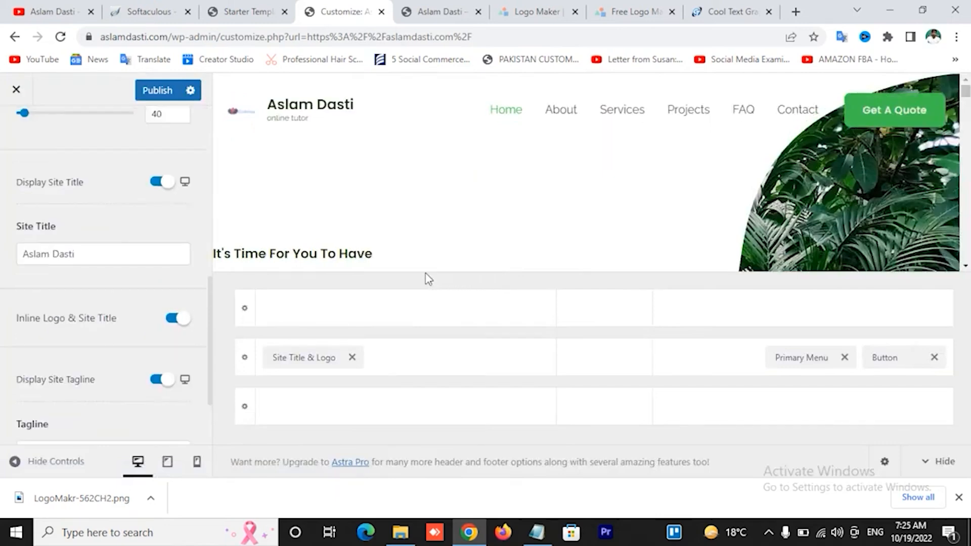
# Turn off the site title and tagline, and widen the Gardening header logo to 439 px
pyautogui.click(161, 182)
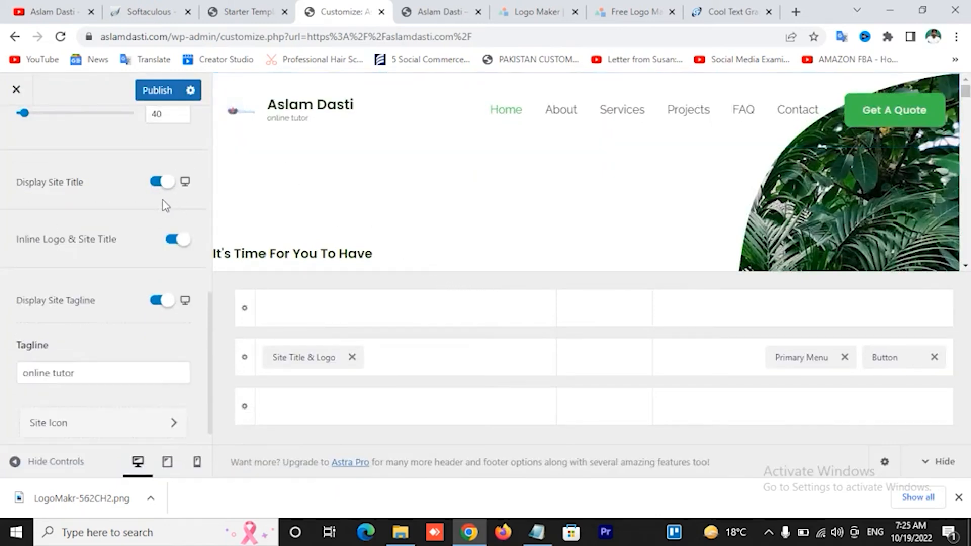
pyautogui.click(163, 302)
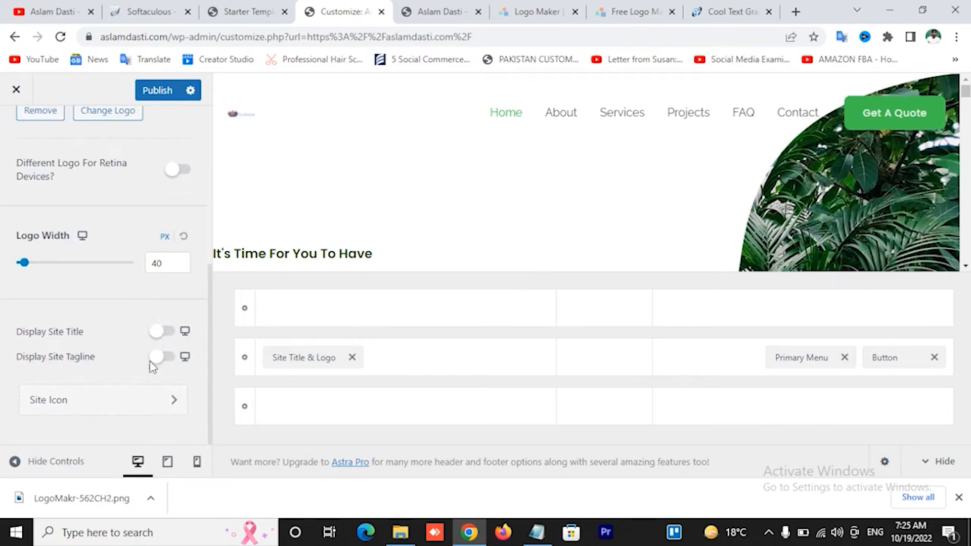
pyautogui.moveTo(23, 263); pyautogui.dragTo(85, 273)
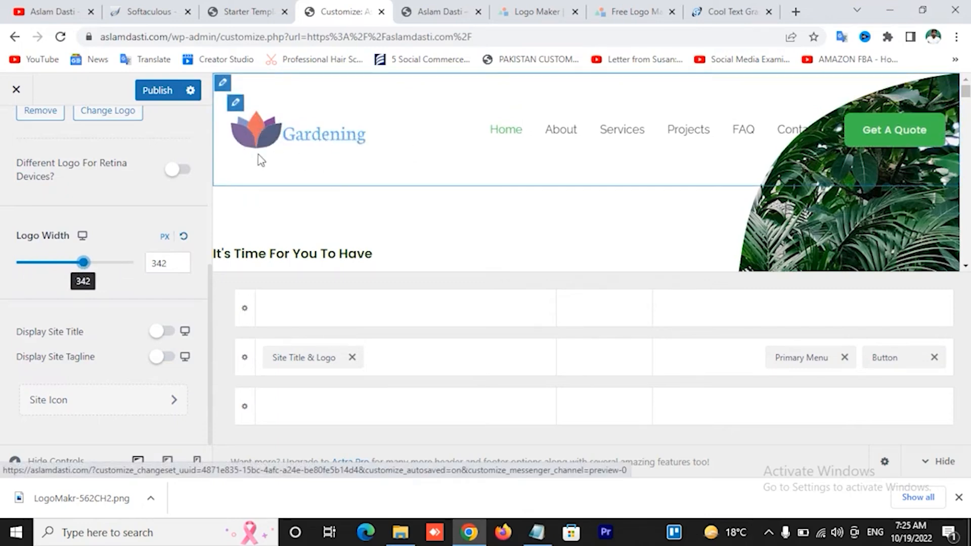
pyautogui.moveTo(91, 267); pyautogui.dragTo(109, 268)
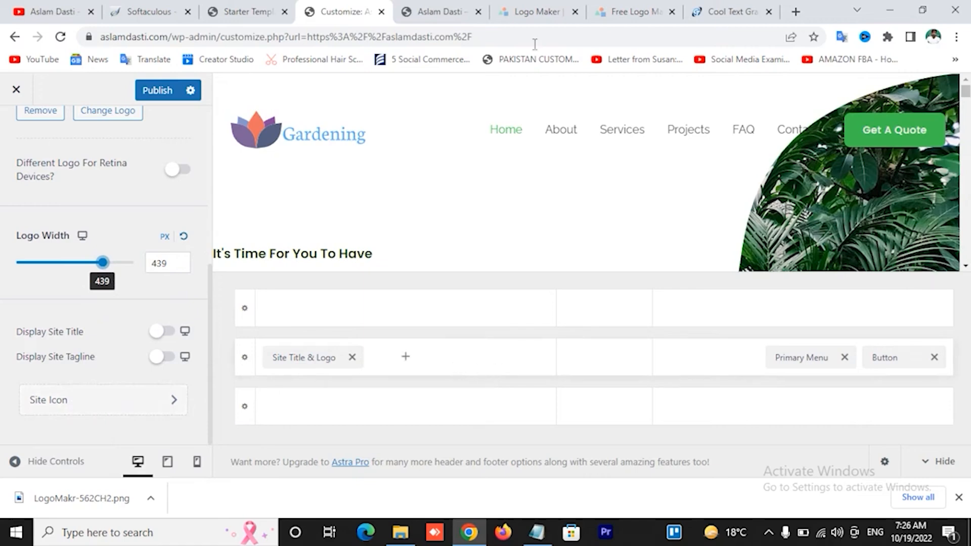
# Back in LogoMakr, delete the Gardening text so only the lotus graphic remains
pyautogui.click(628, 7)
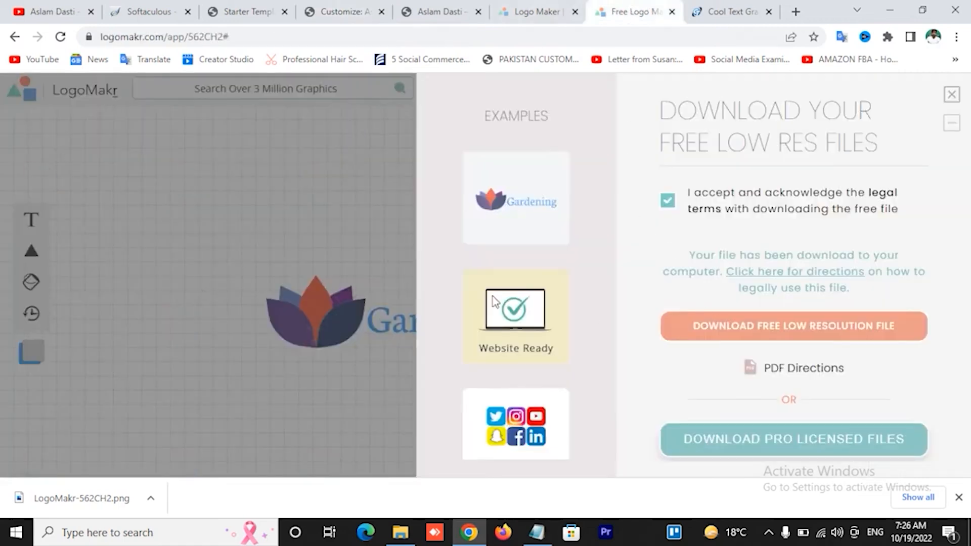
pyautogui.click(950, 94)
pyautogui.click(476, 331)
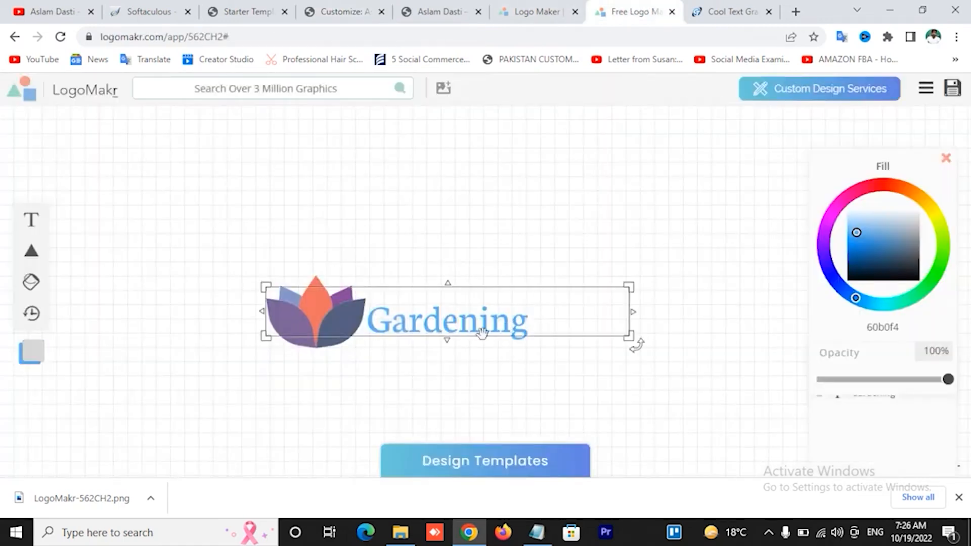
pyautogui.press('Delete')
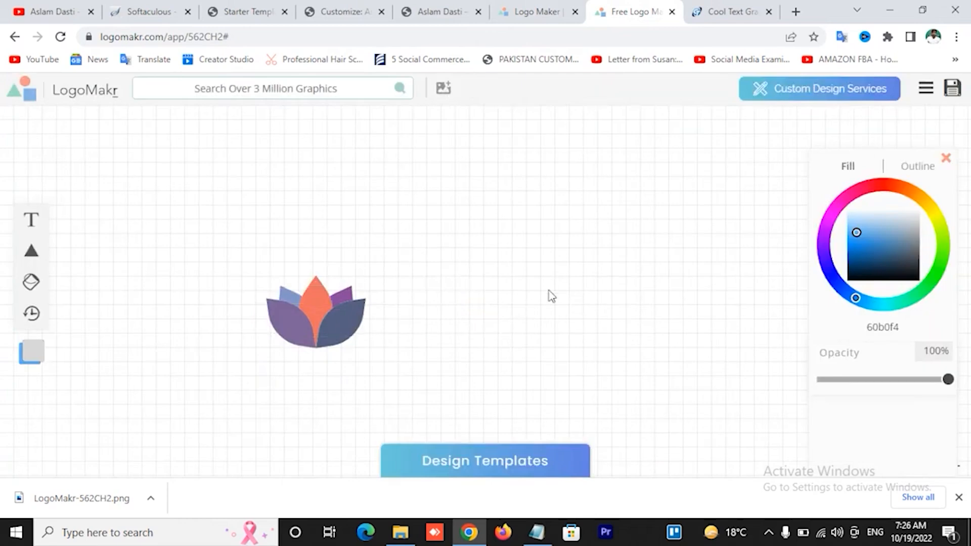
pyautogui.click(298, 327)
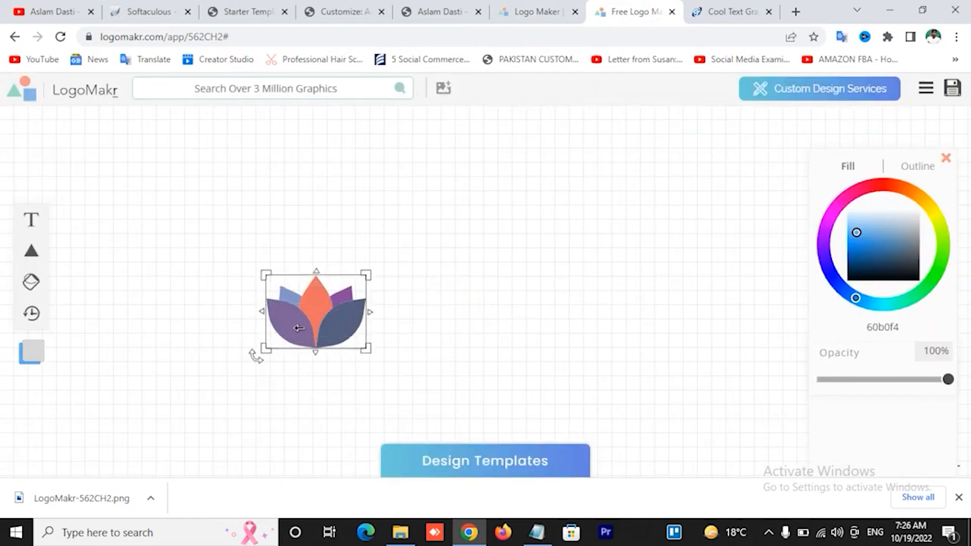
# Save the lotus graphic and download it as the free low-resolution PNG LogoMakr-1URBPf.png
pyautogui.click(946, 89)
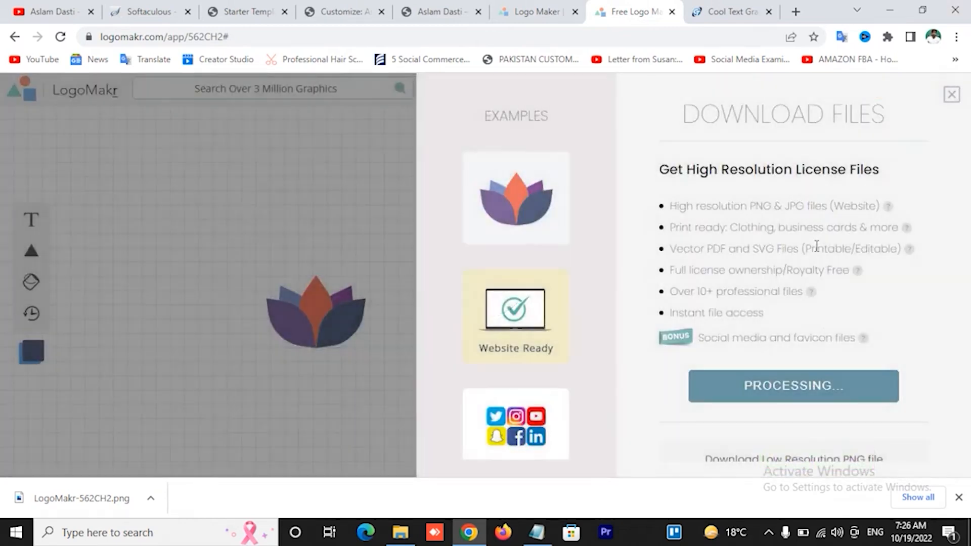
pyautogui.scroll(-3, 845, 270)
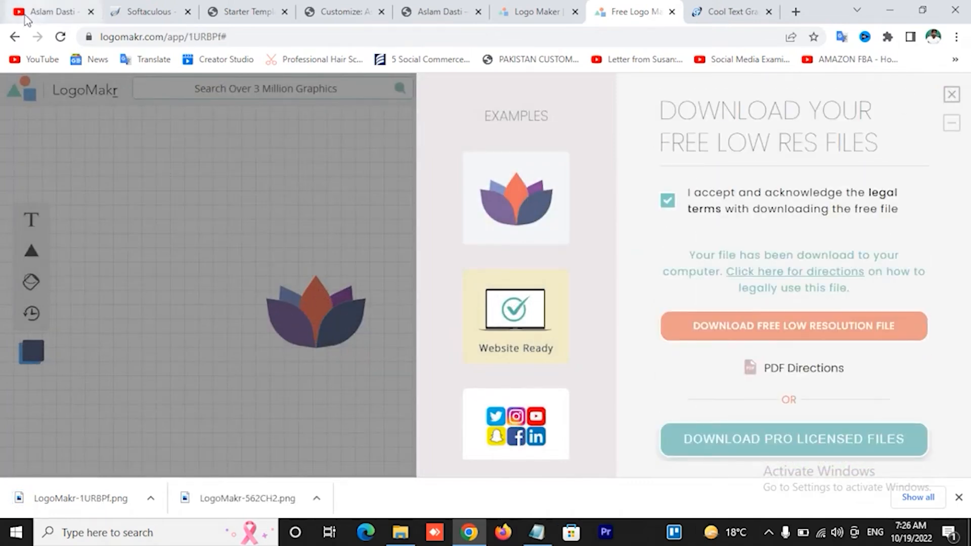
pyautogui.moveTo(21, 13)
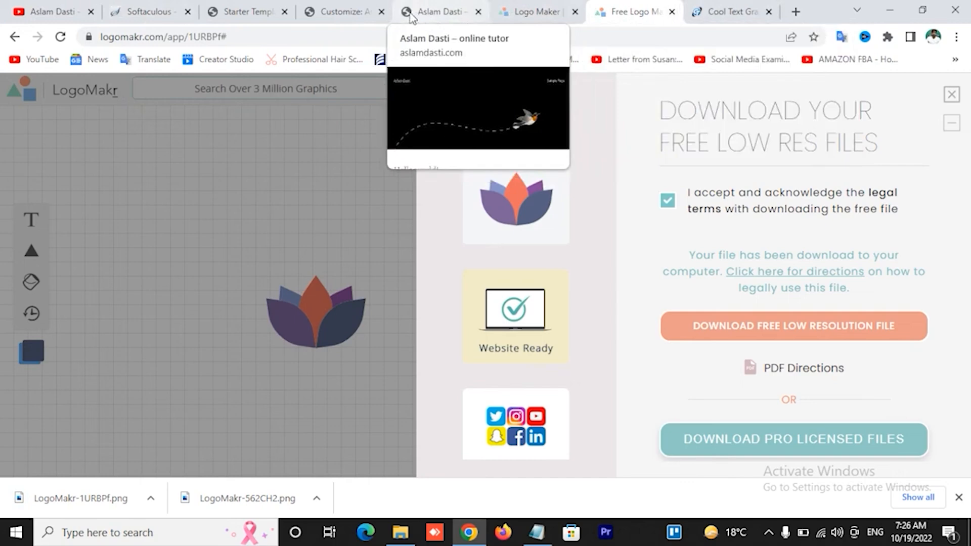
# Upload the LogoMakr lotus PNG as the Site Icon, crop it, and publish the Customizer changes
pyautogui.click(343, 13)
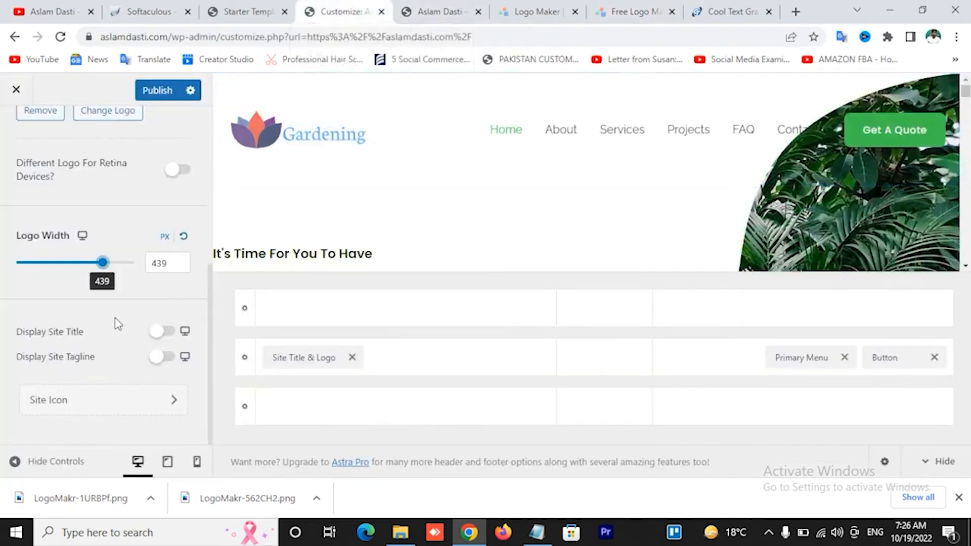
pyautogui.click(169, 406)
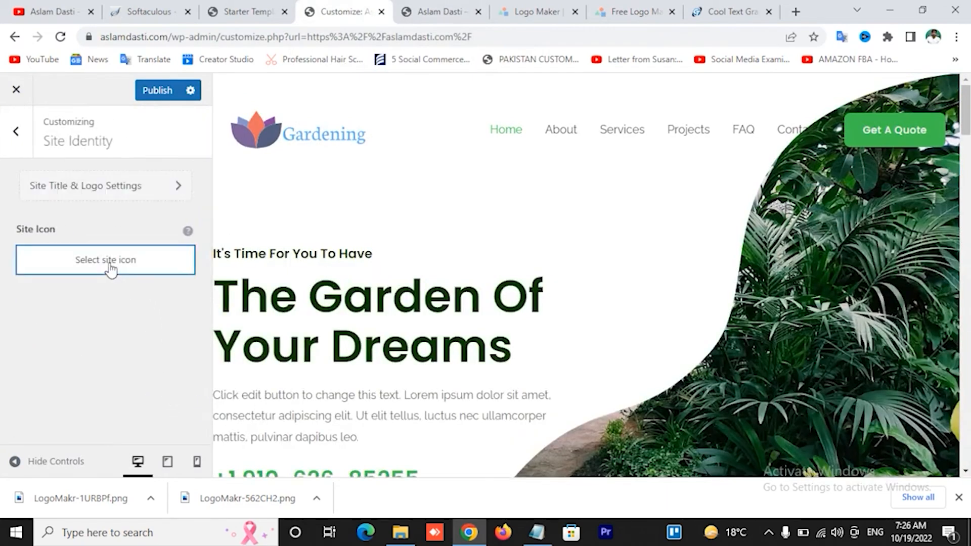
pyautogui.click(111, 267)
pyautogui.moveTo(91, 512); pyautogui.dragTo(268, 268)
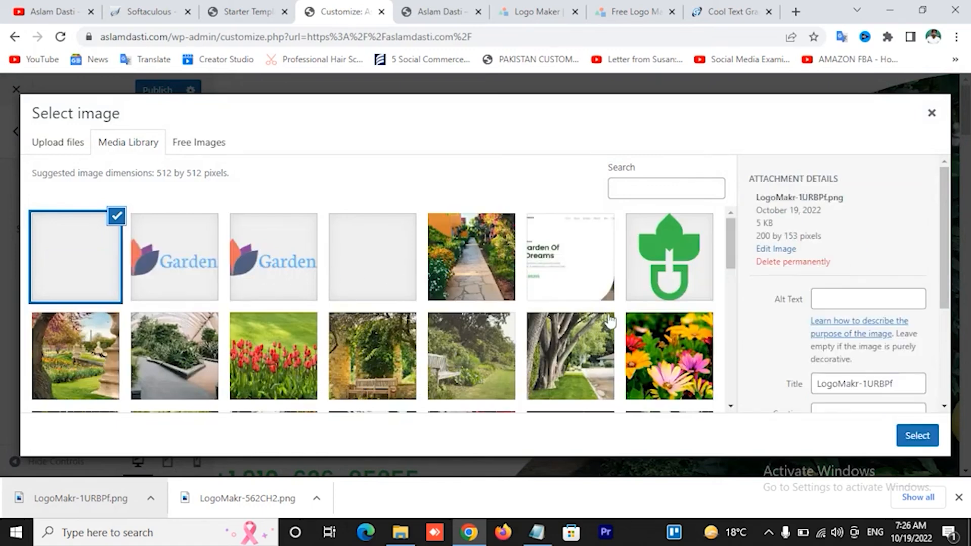
pyautogui.click(917, 435)
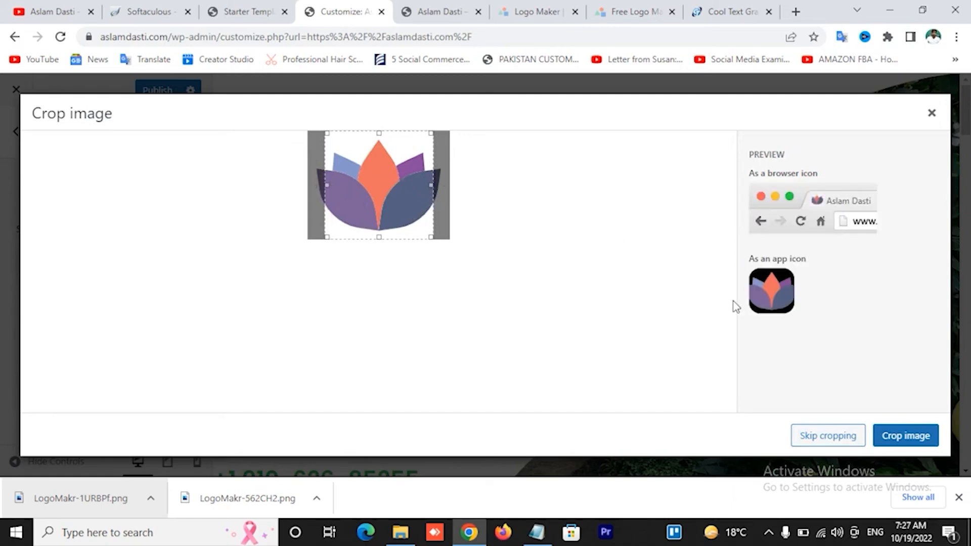
pyautogui.click(824, 436)
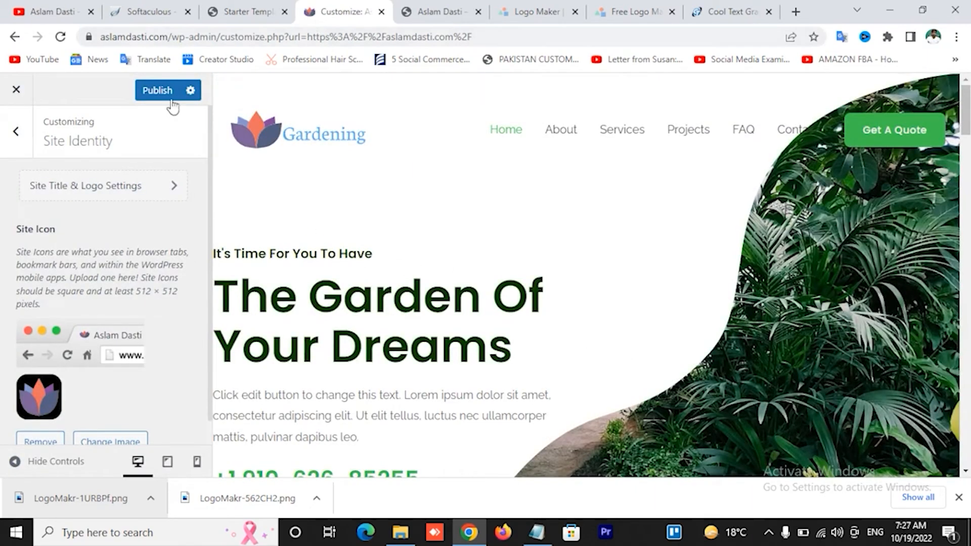
pyautogui.click(150, 96)
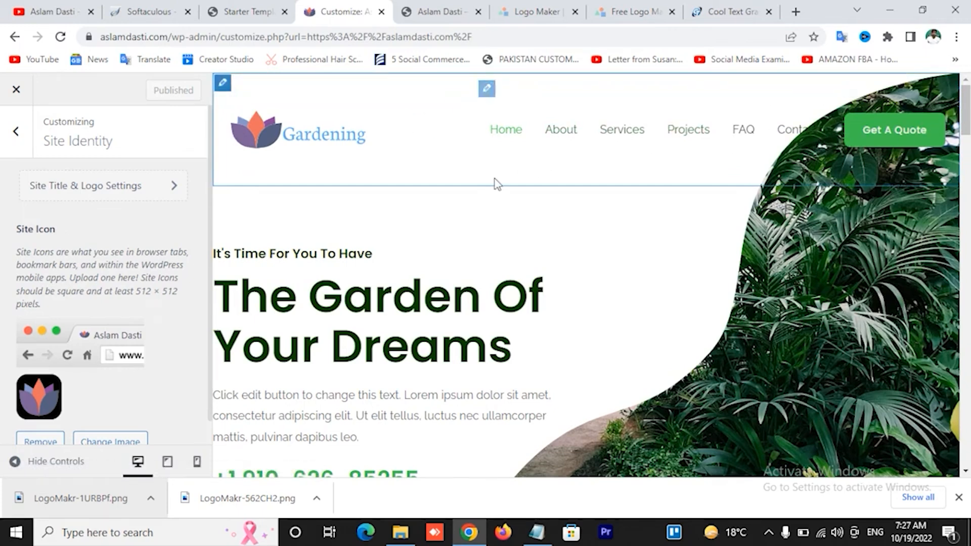
# Scroll the preview to the footer, review the Primary Footer options, then return to the Footer Builder elements
pyautogui.click(16, 132)
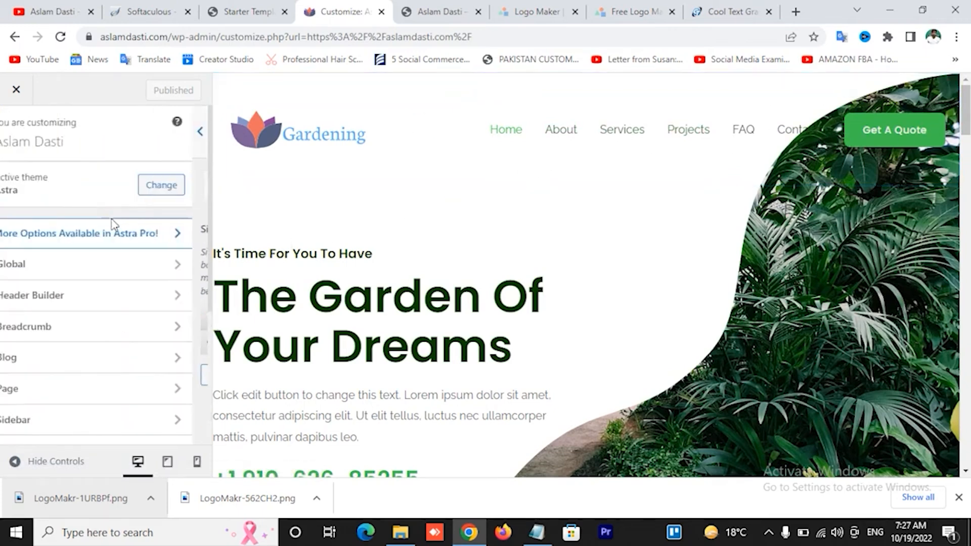
pyautogui.scroll(-4, 152, 263)
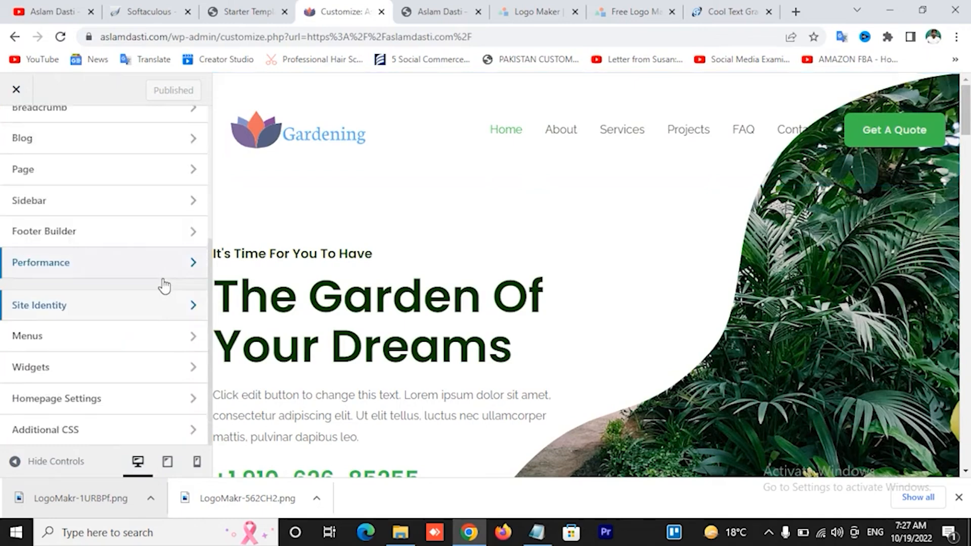
pyautogui.scroll(1, 152, 329)
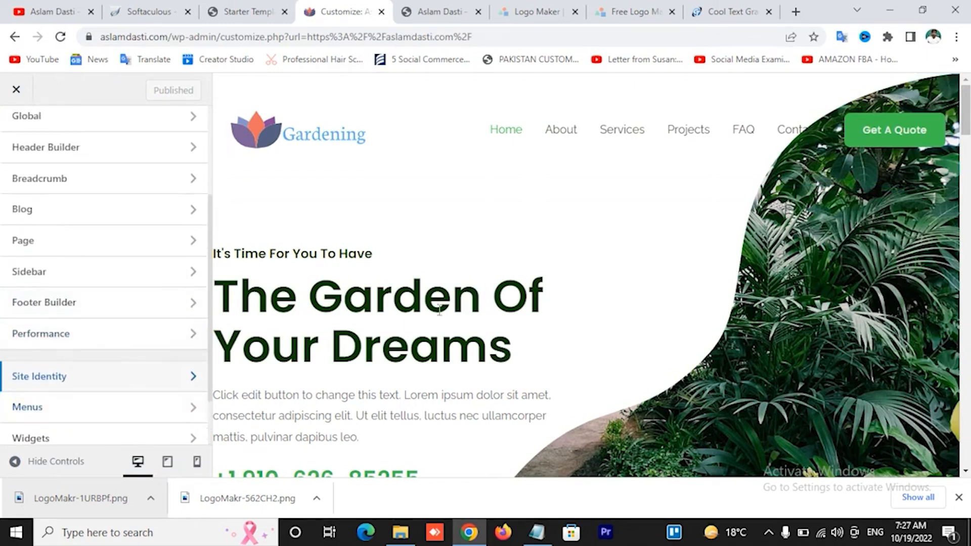
pyautogui.scroll(-20, 614, 276)
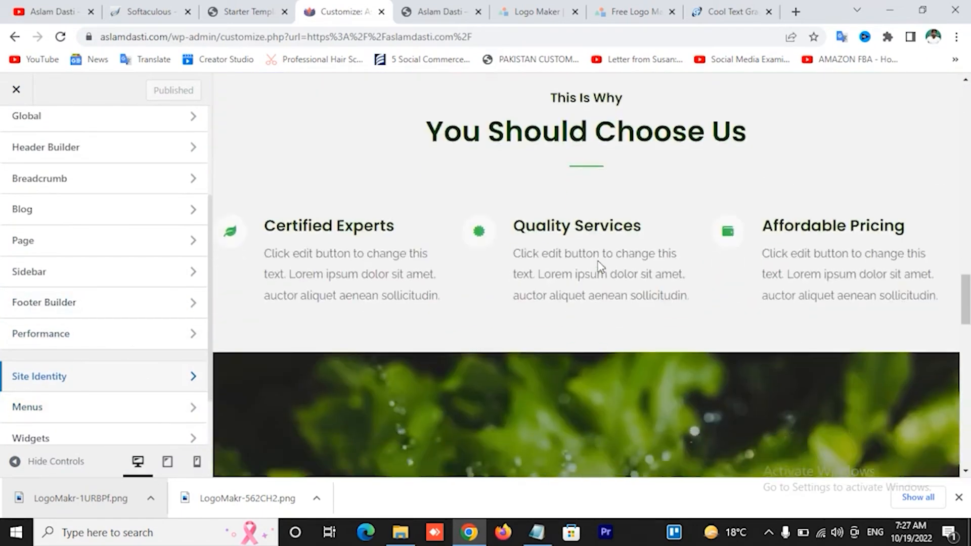
pyautogui.scroll(-10, 598, 264)
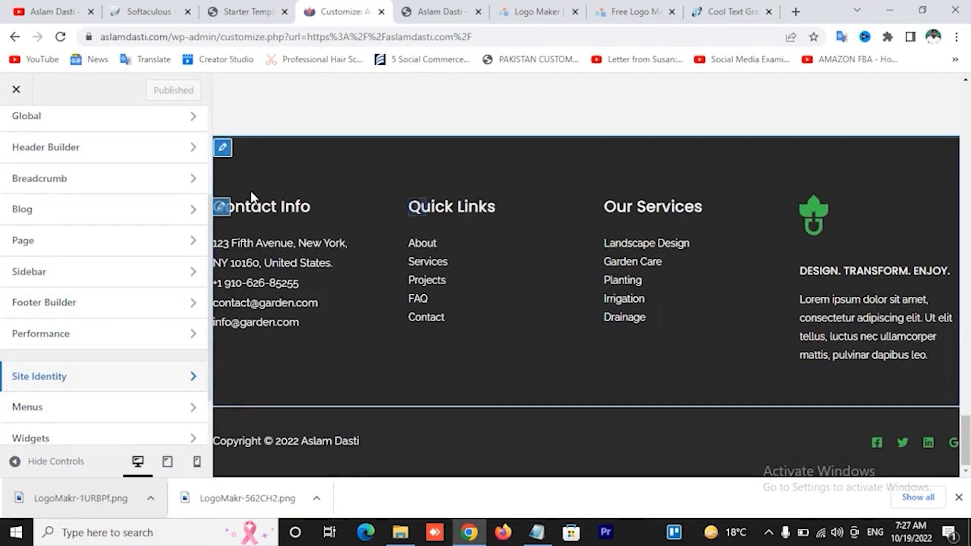
pyautogui.click(223, 149)
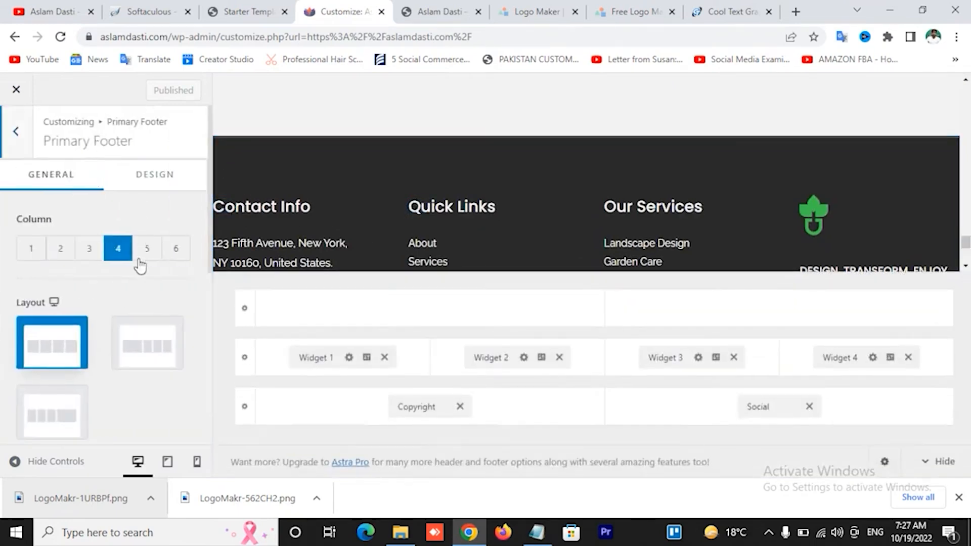
pyautogui.scroll(-3, 164, 304)
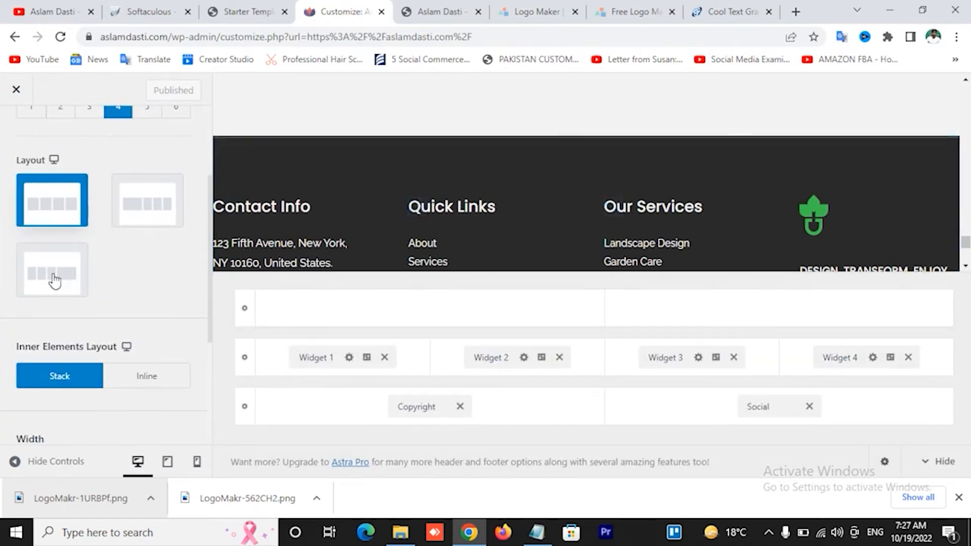
pyautogui.scroll(-2, 202, 294)
pyautogui.scroll(-3, 166, 288)
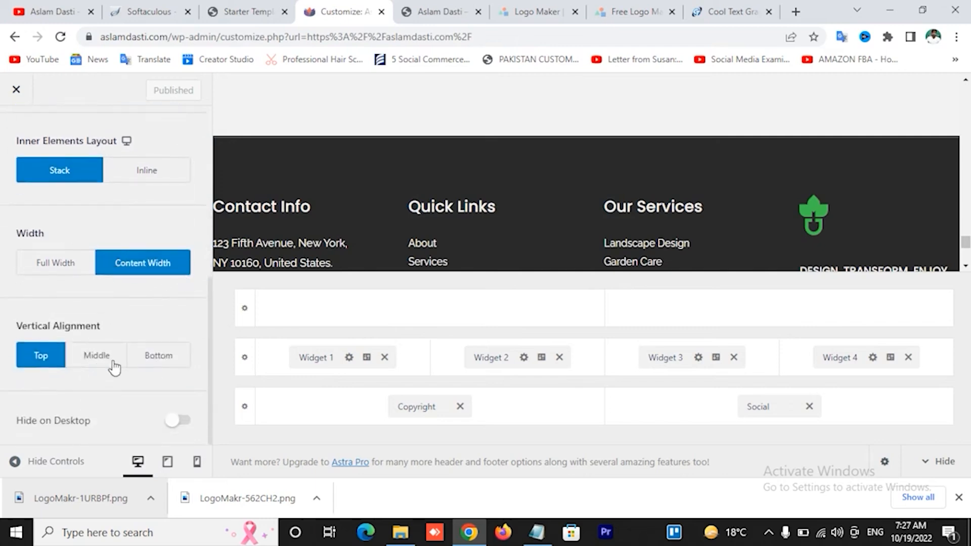
pyautogui.scroll(6, 140, 379)
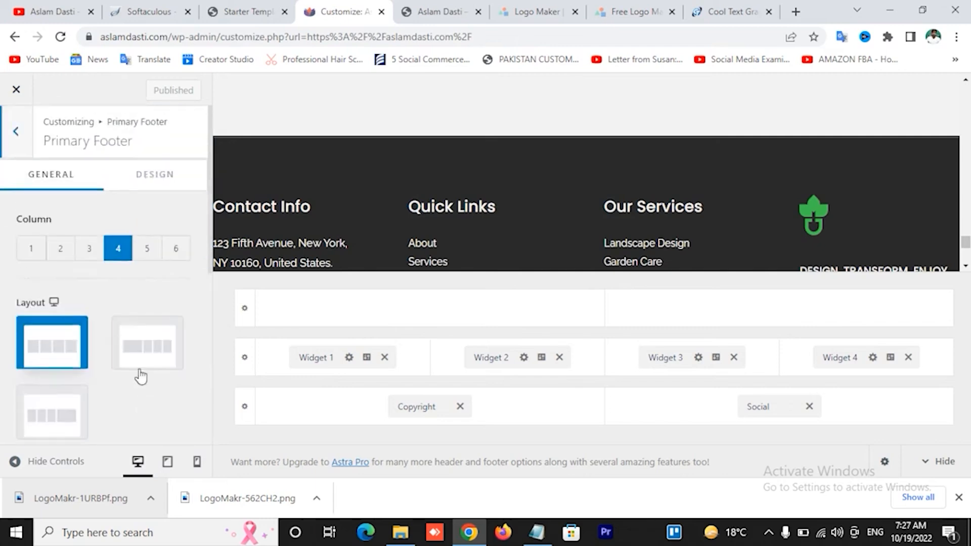
pyautogui.click(14, 149)
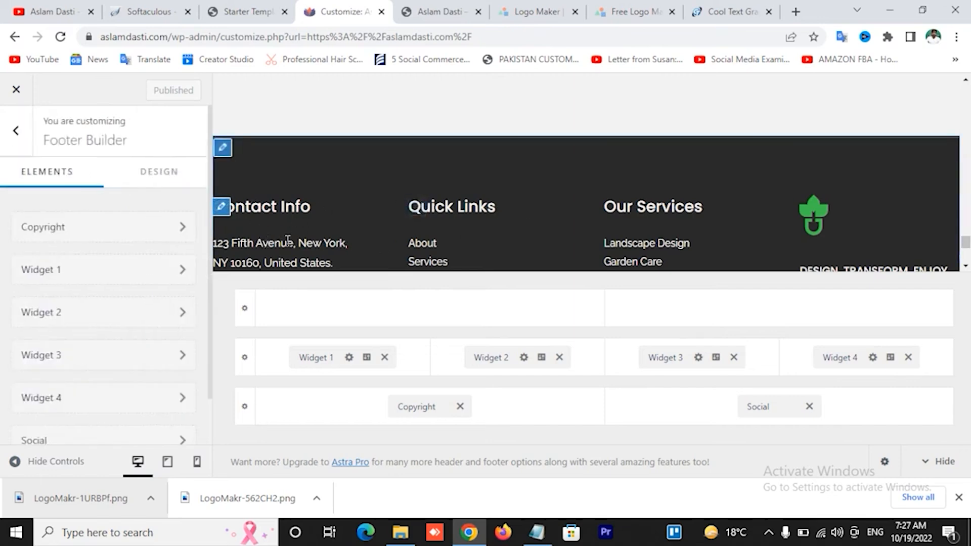
pyautogui.click(117, 233)
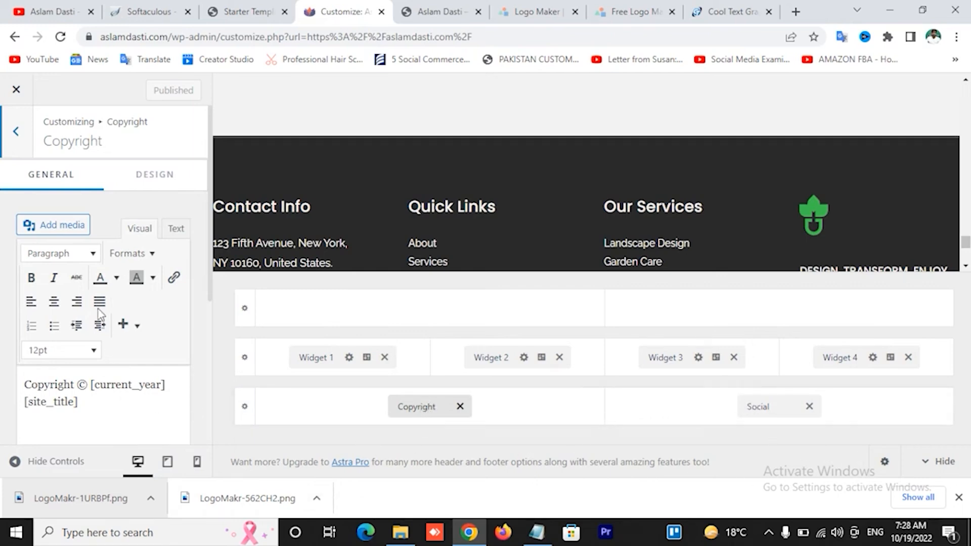
pyautogui.click(15, 132)
pyautogui.click(131, 278)
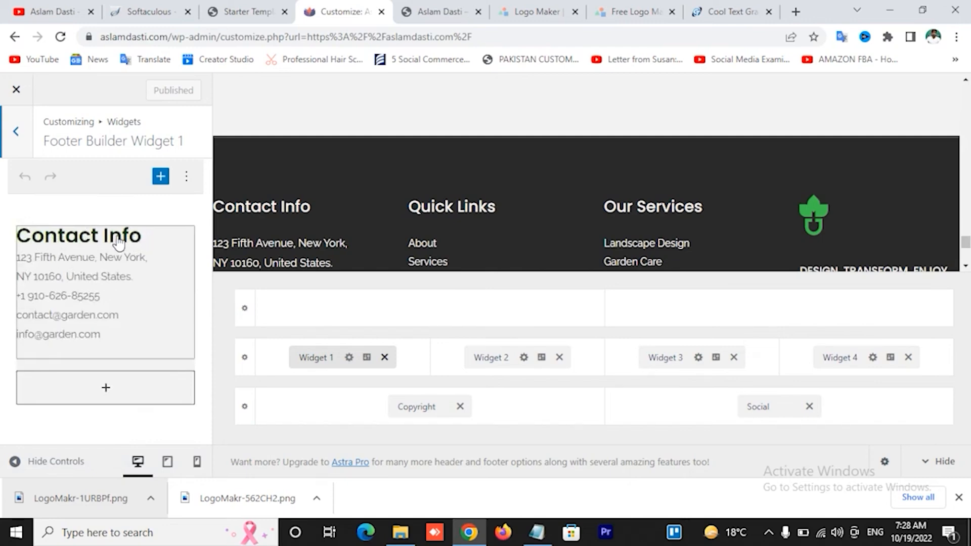
pyautogui.click(115, 298)
pyautogui.click(110, 300)
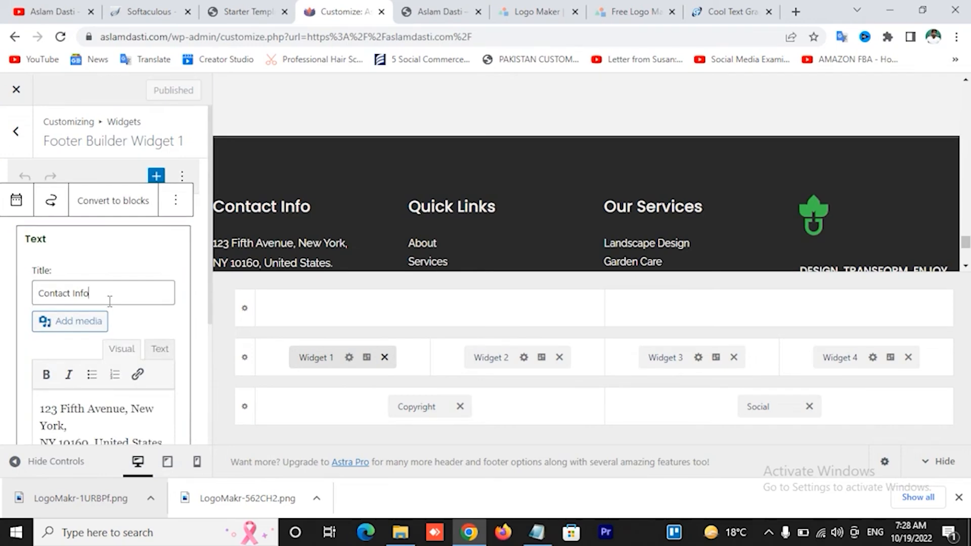
pyautogui.scroll(-3, 126, 399)
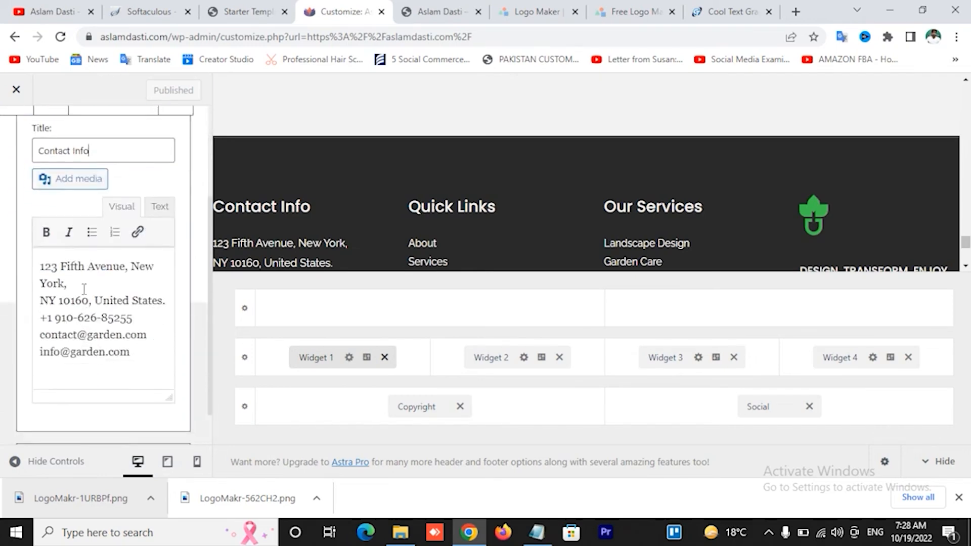
pyautogui.scroll(3, 111, 310)
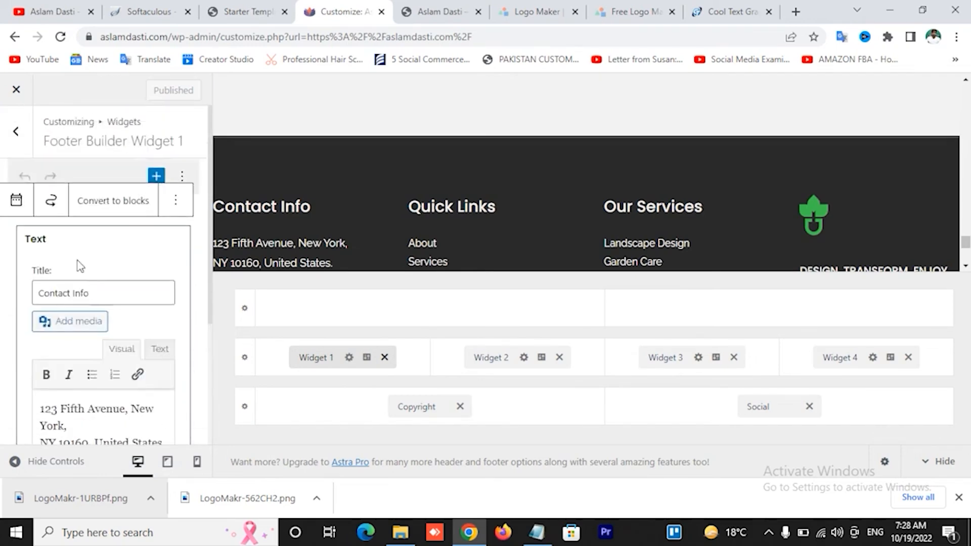
pyautogui.click(13, 135)
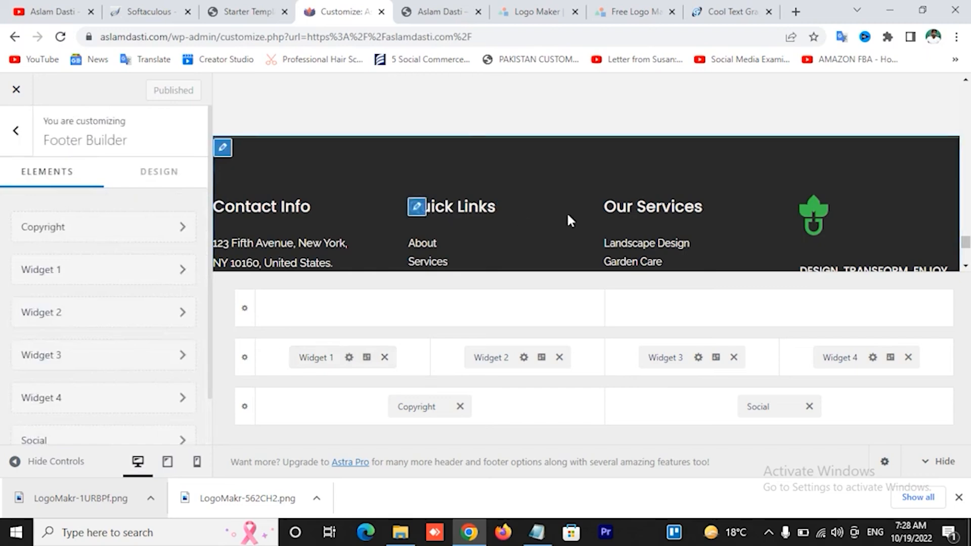
pyautogui.scroll(-1, 81, 343)
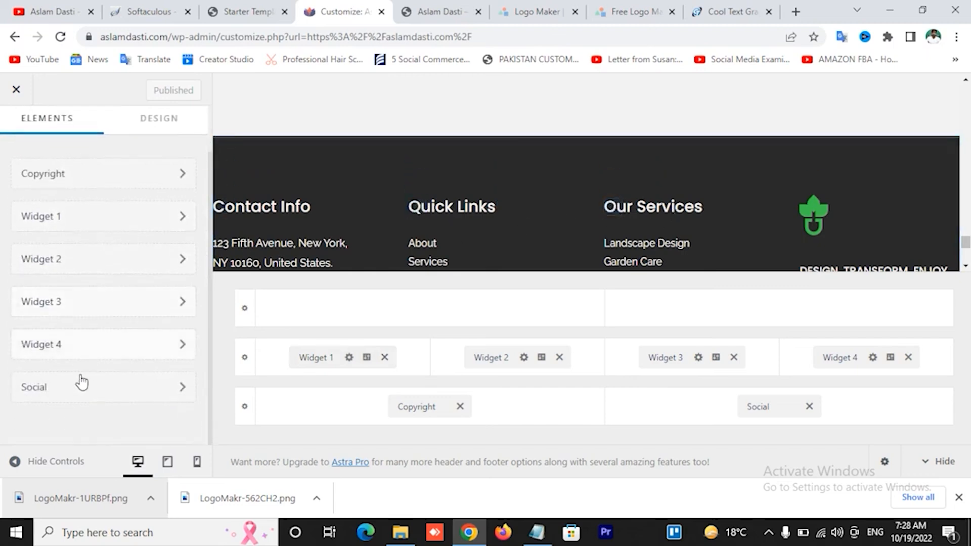
# Open the footer's Social element settings and inspect the existing Facebook icon entry
pyautogui.click(78, 401)
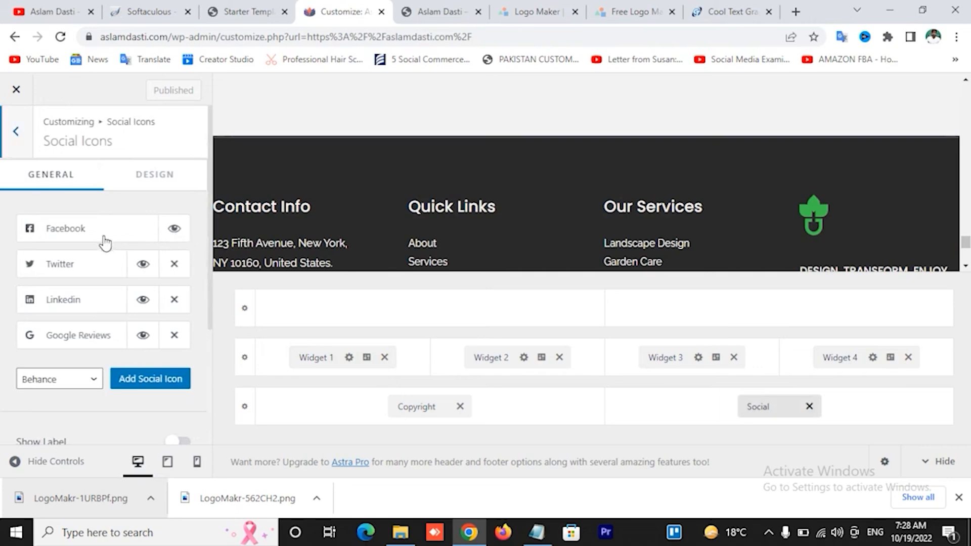
pyautogui.click(82, 232)
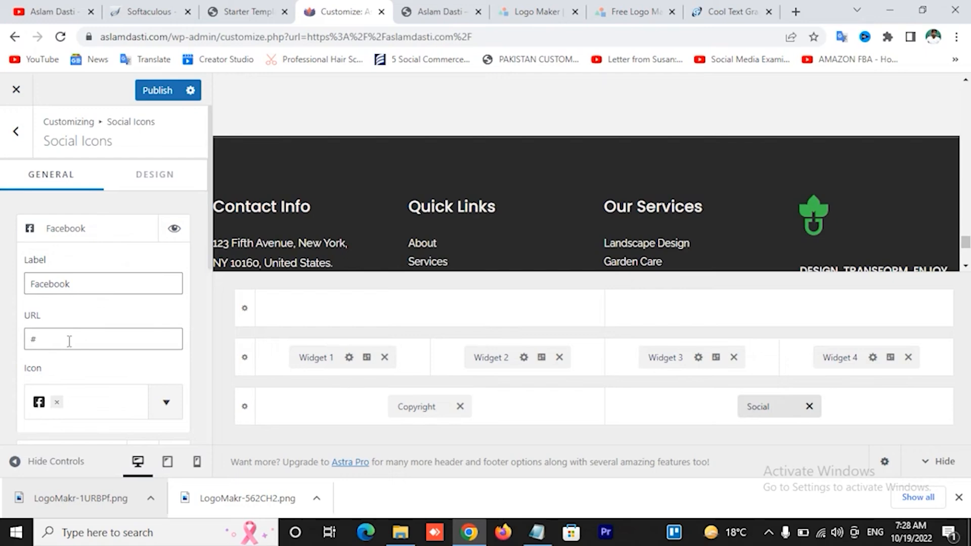
pyautogui.click(16, 131)
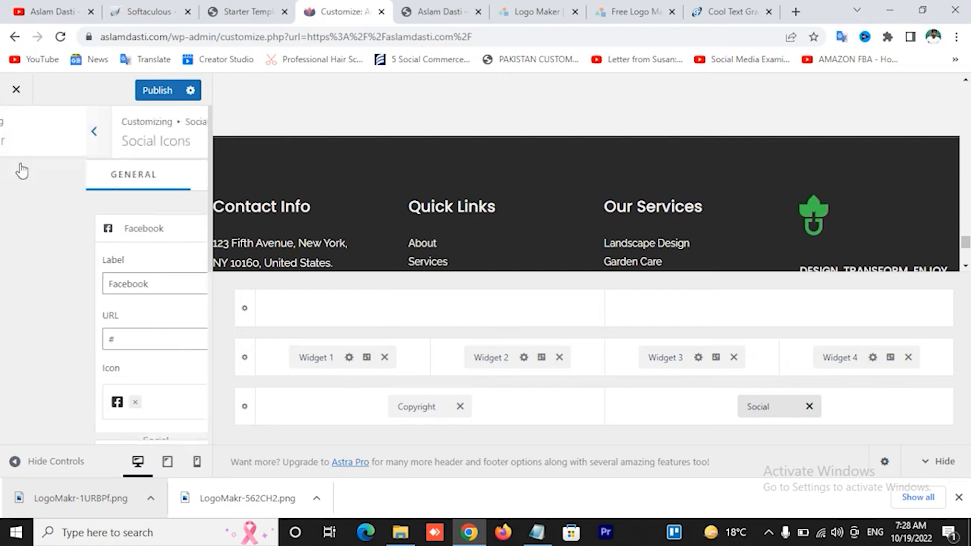
pyautogui.scroll(-2, 126, 324)
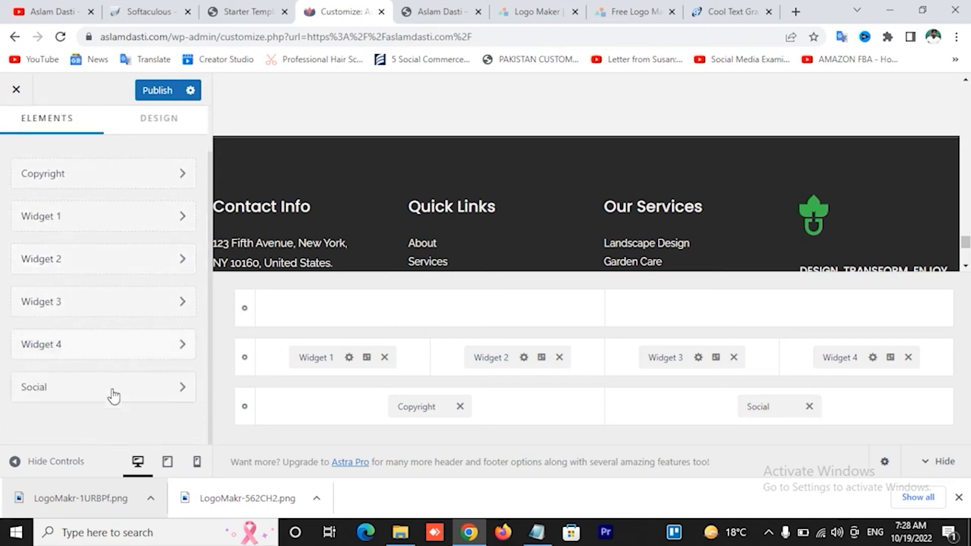
pyautogui.click(107, 399)
pyautogui.scroll(-5, 153, 301)
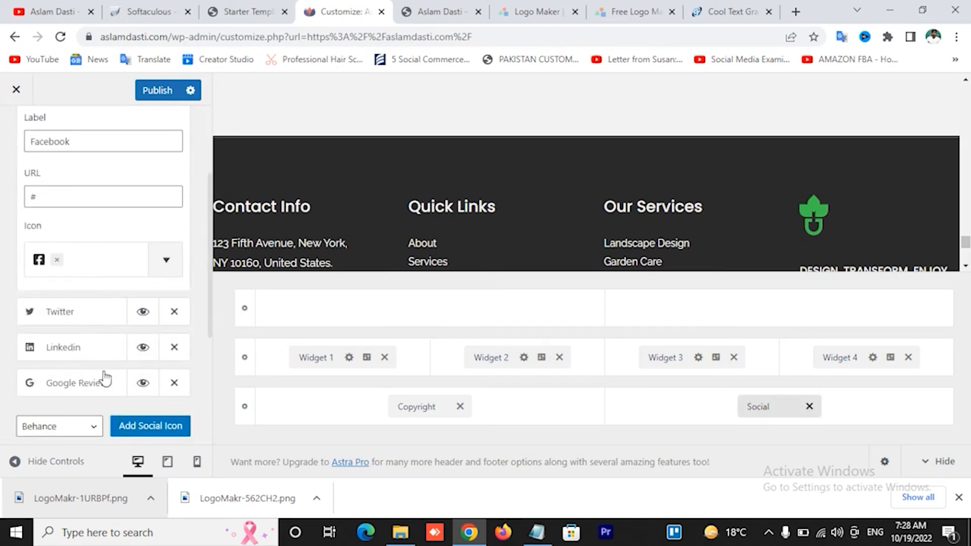
pyautogui.scroll(-3, 100, 389)
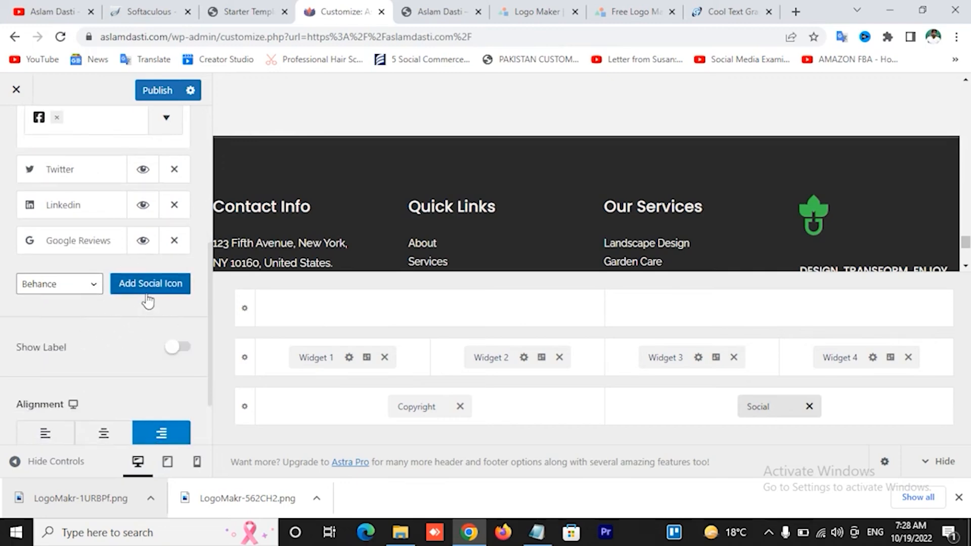
# Add a YouTube icon to the footer social icons and publish the changes
pyautogui.click(71, 293)
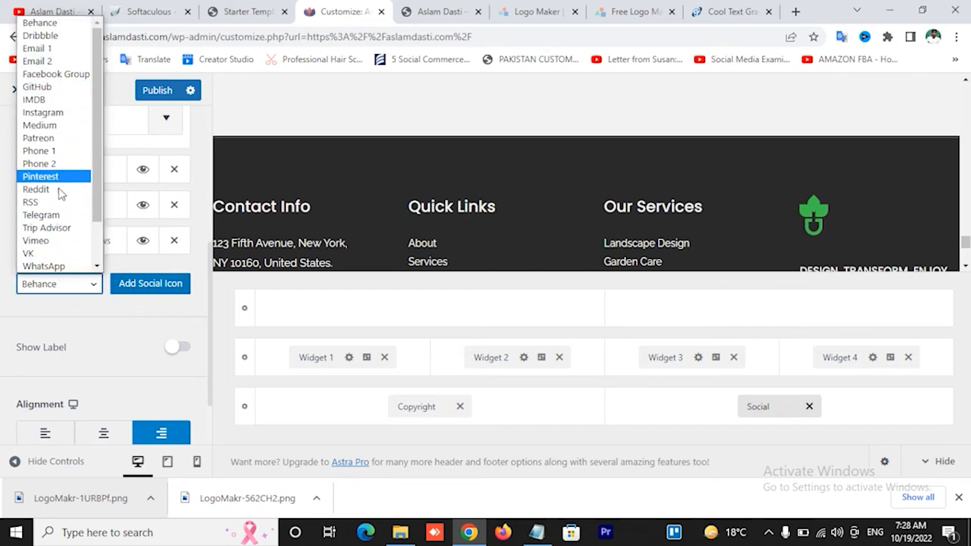
pyautogui.scroll(-1, 70, 248)
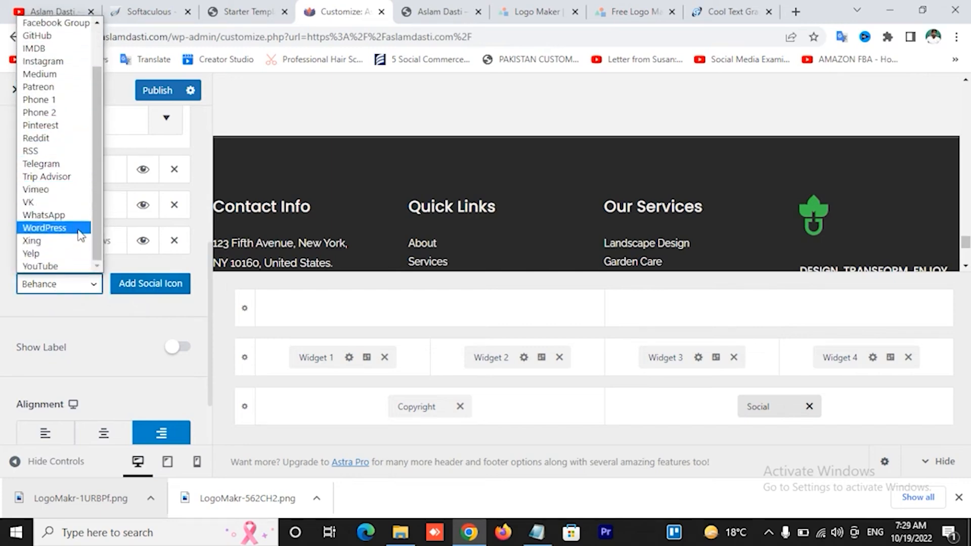
pyautogui.click(76, 266)
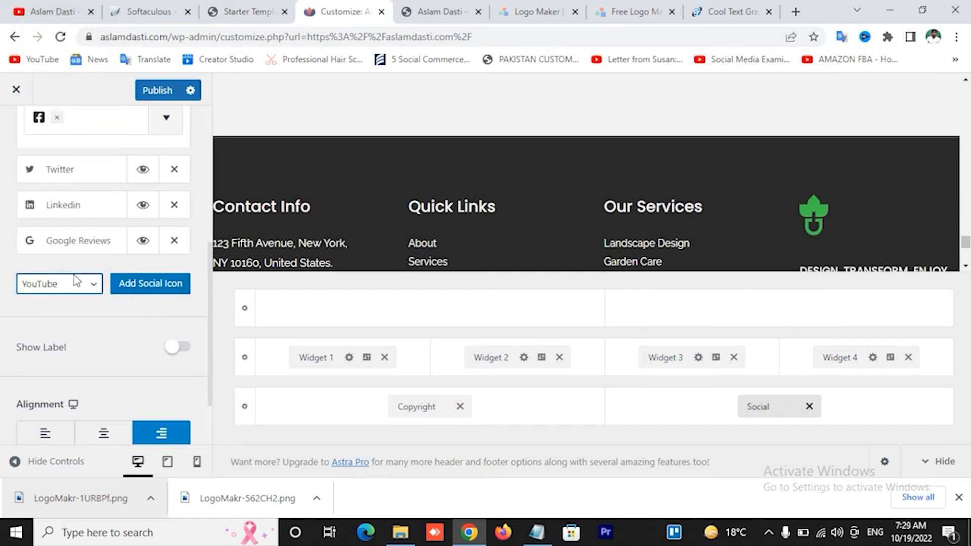
pyautogui.click(155, 288)
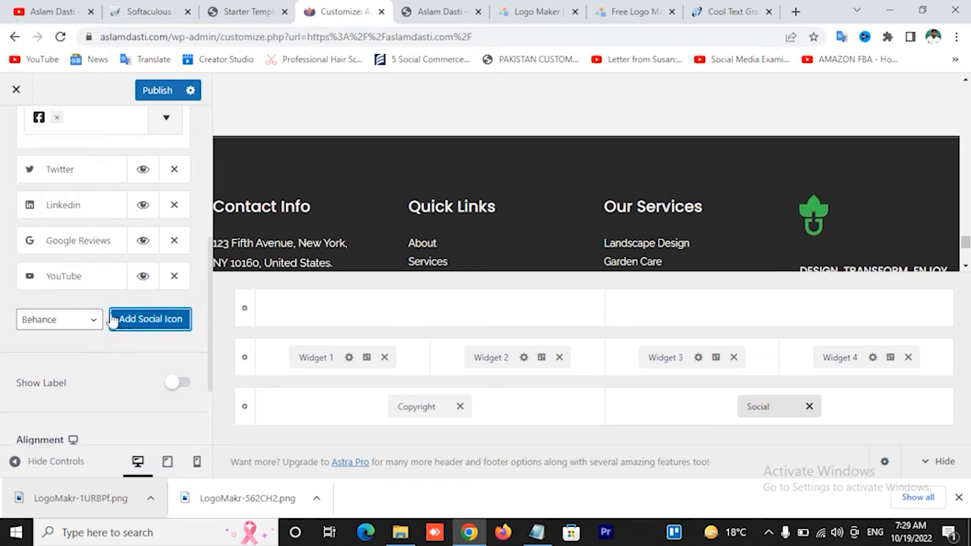
pyautogui.click(82, 283)
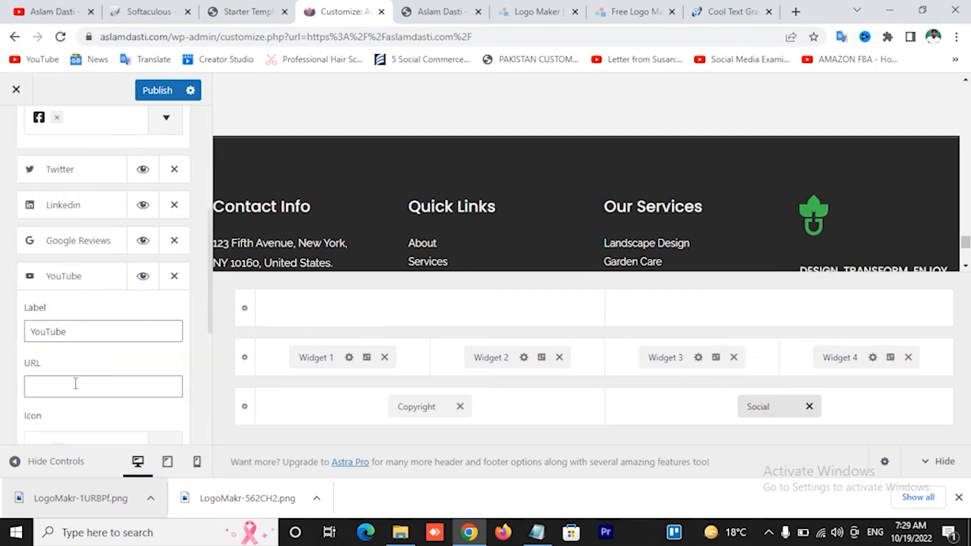
pyautogui.click(153, 91)
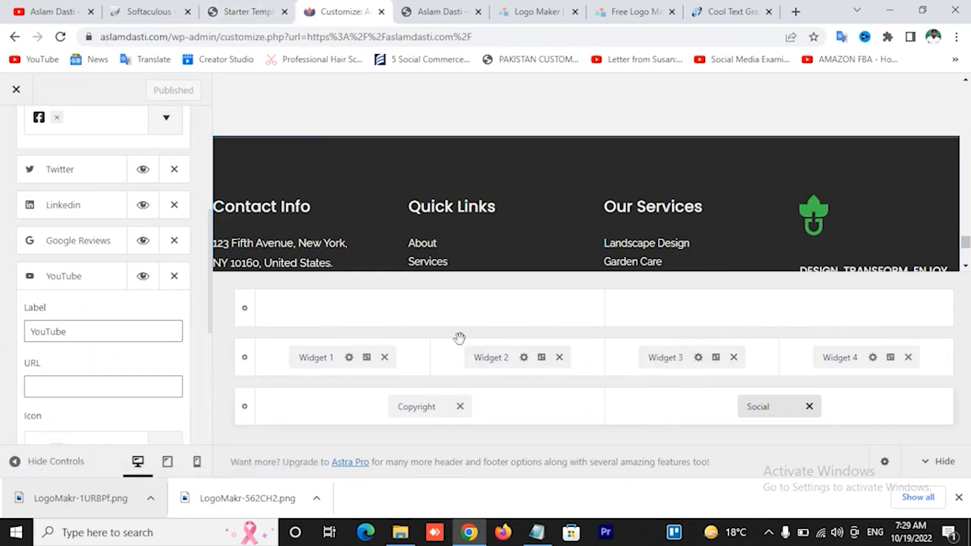
pyautogui.click(234, 8)
# Switch to the live site tab and reload the homepage to see the published changes
pyautogui.click(436, 11)
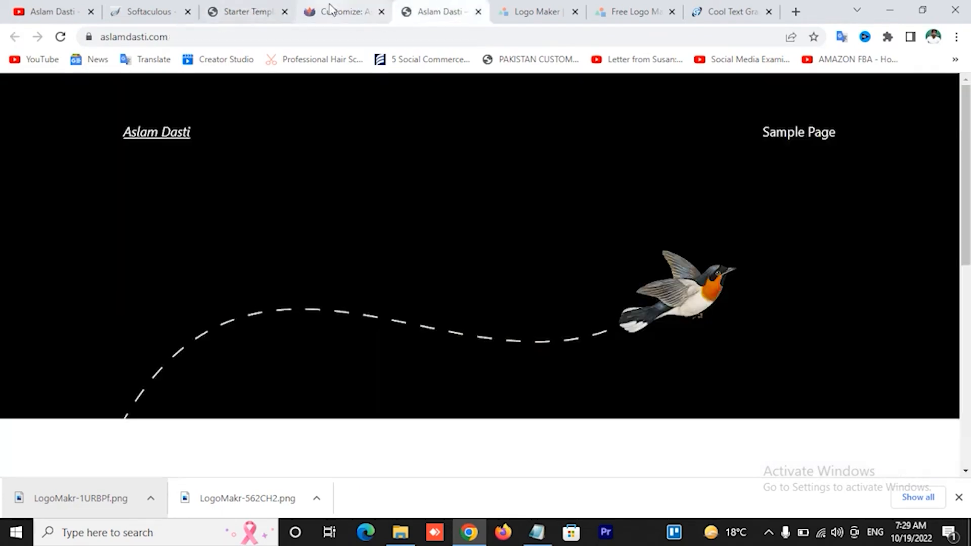
pyautogui.click(334, 11)
pyautogui.click(246, 10)
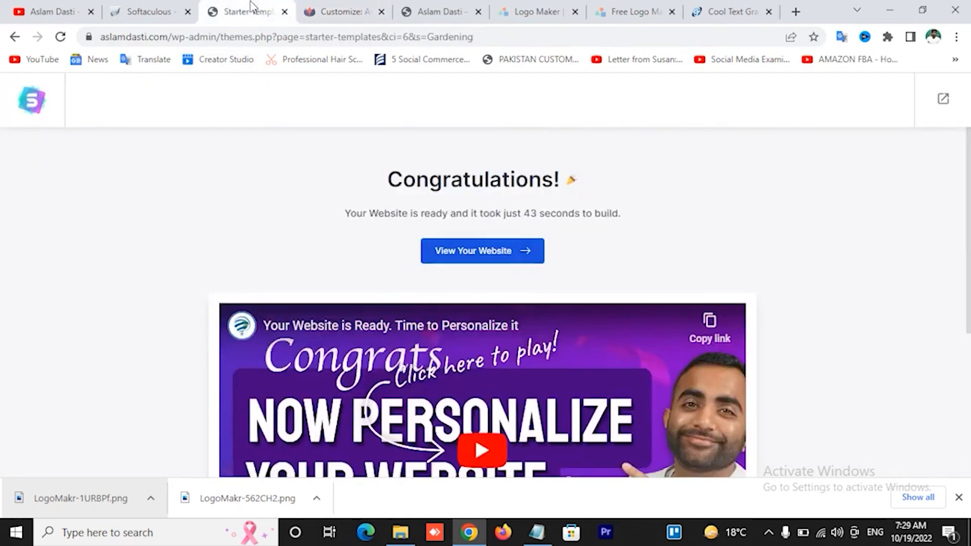
pyautogui.click(163, 7)
pyautogui.click(440, 12)
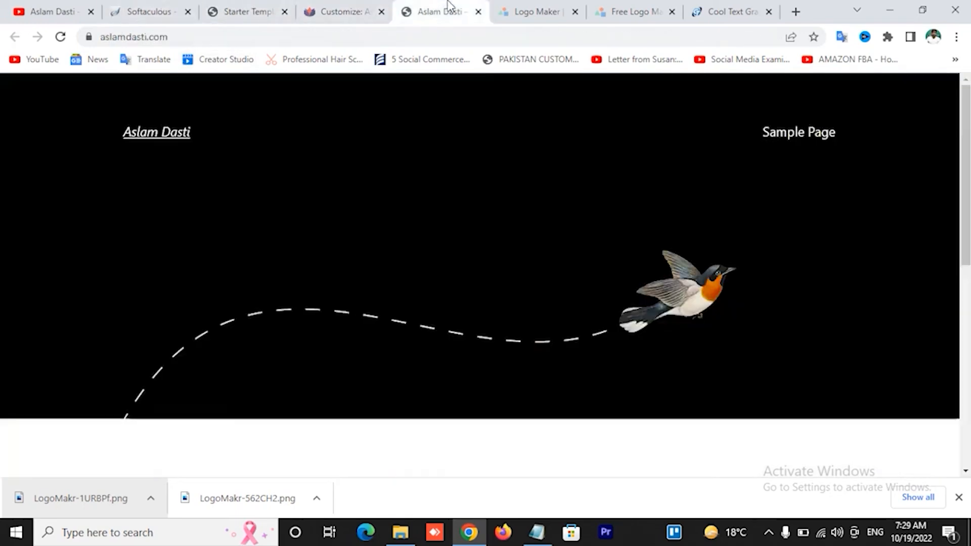
pyautogui.click(148, 140)
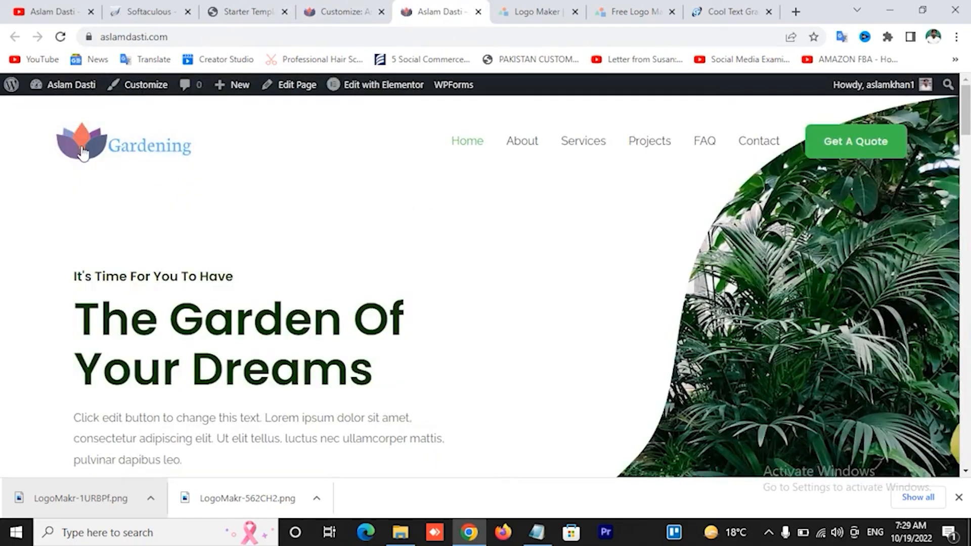
# Scroll down to check the footer social icons, then return to the Customizer tab
pyautogui.scroll(-8, 675, 304)
pyautogui.scroll(-20, 674, 304)
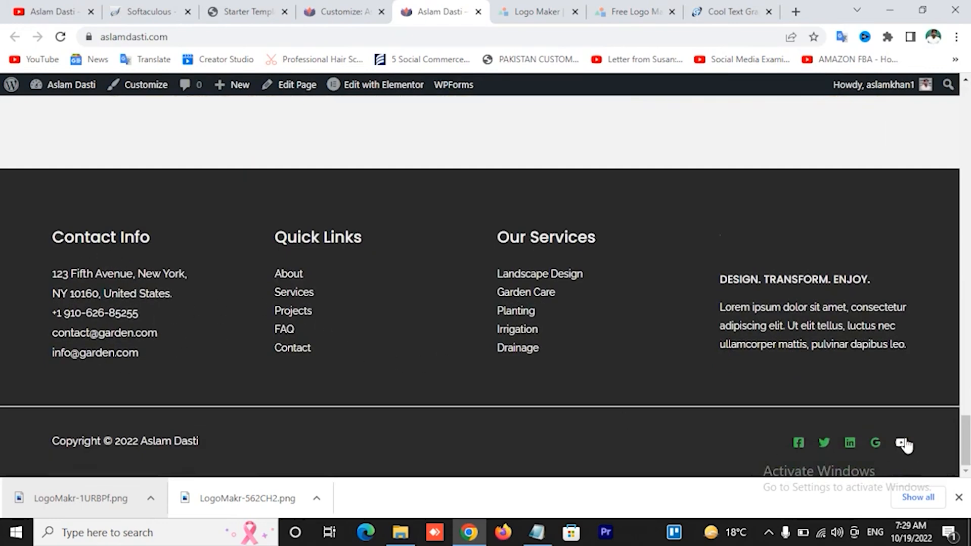
pyautogui.click(959, 497)
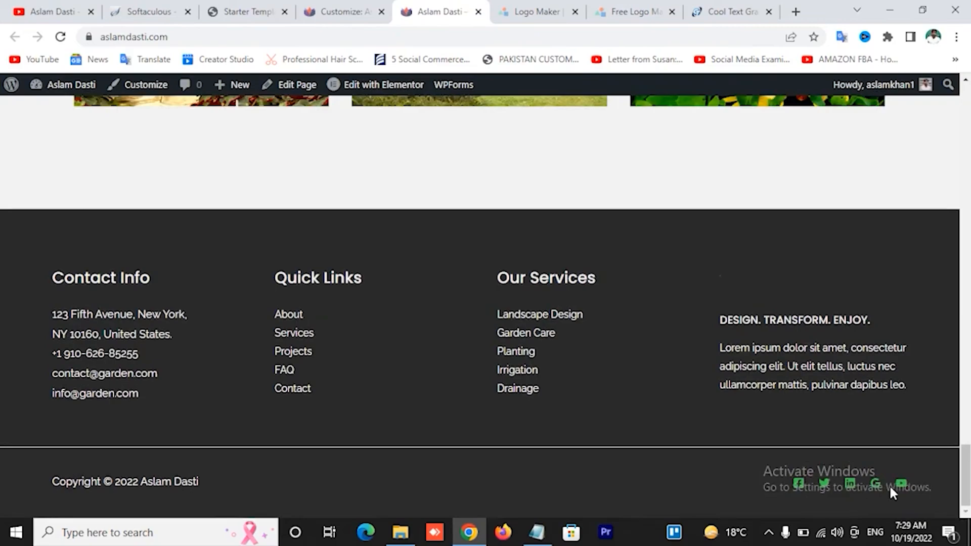
pyautogui.scroll(4, 889, 485)
pyautogui.scroll(10, 657, 405)
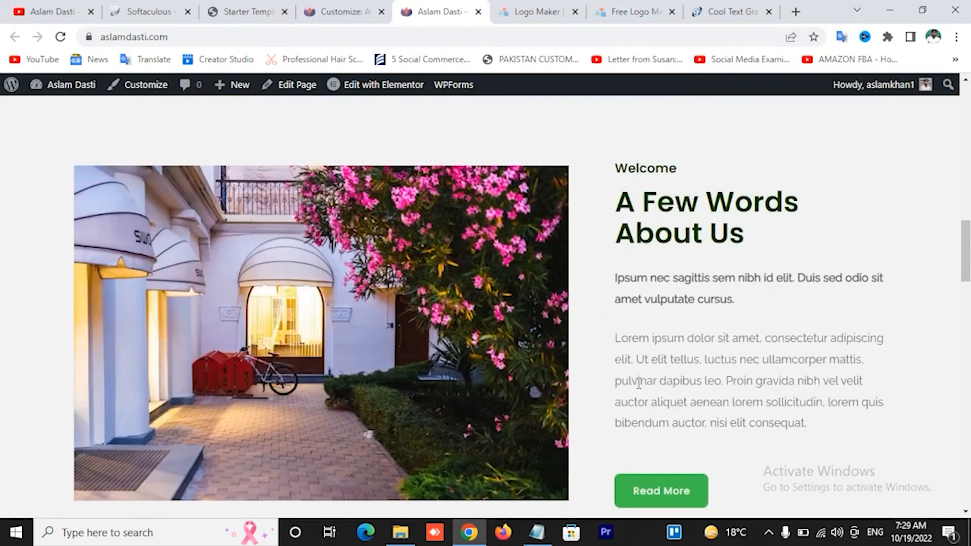
pyautogui.scroll(8, 639, 382)
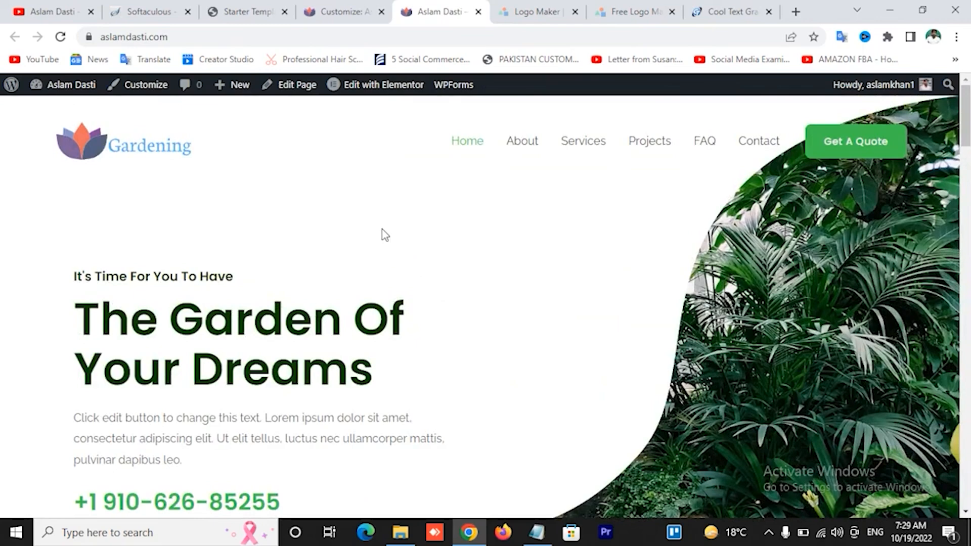
pyautogui.click(246, 9)
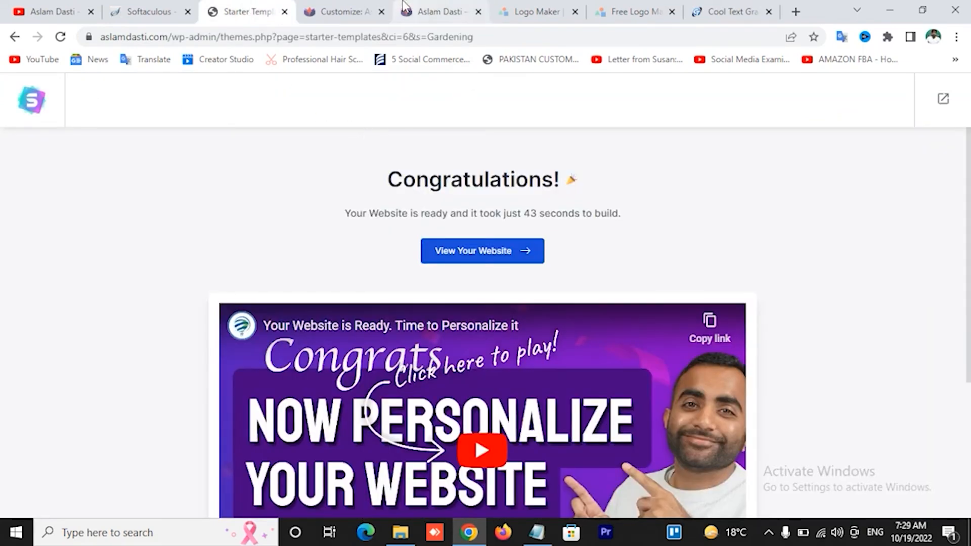
pyautogui.click(363, 16)
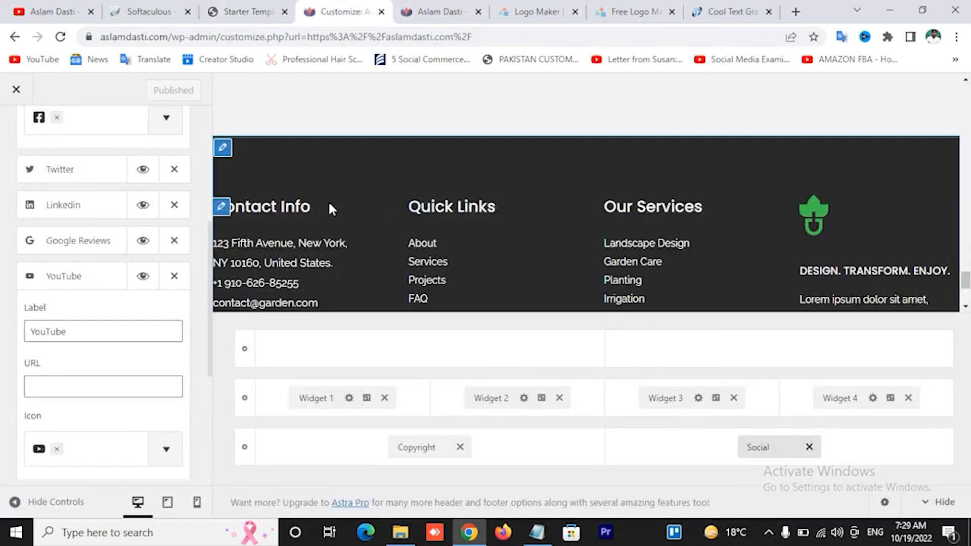
# Close the Customizer, launch Edit with Elementor on the homepage, and switch to its tab once loaded
pyautogui.click(16, 89)
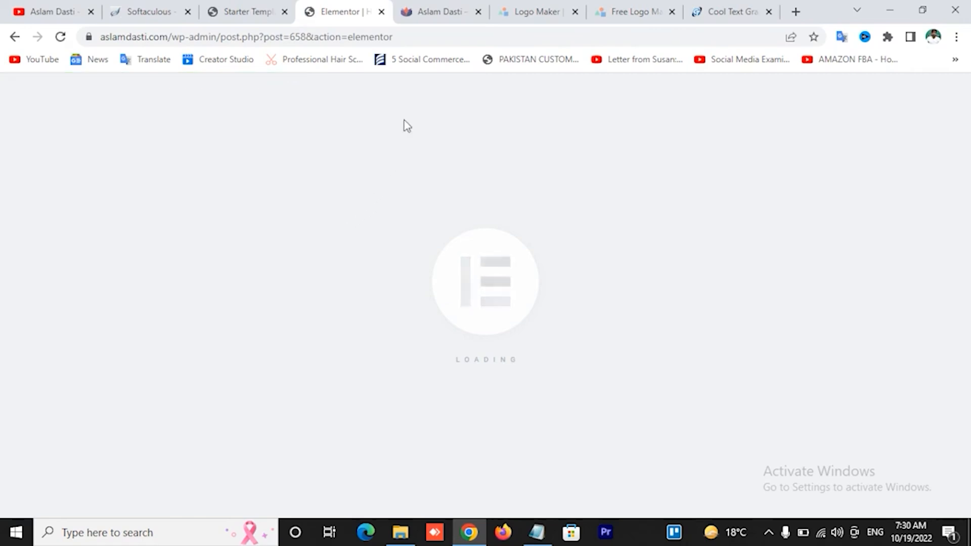
pyautogui.click(438, 10)
pyautogui.scroll(-5, 296, 309)
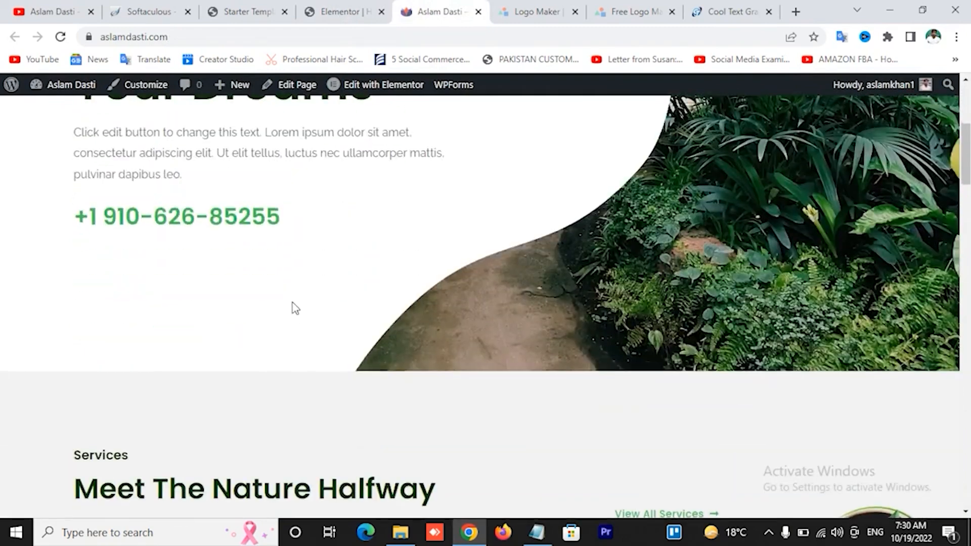
pyautogui.scroll(-6, 296, 308)
pyautogui.scroll(9, 411, 208)
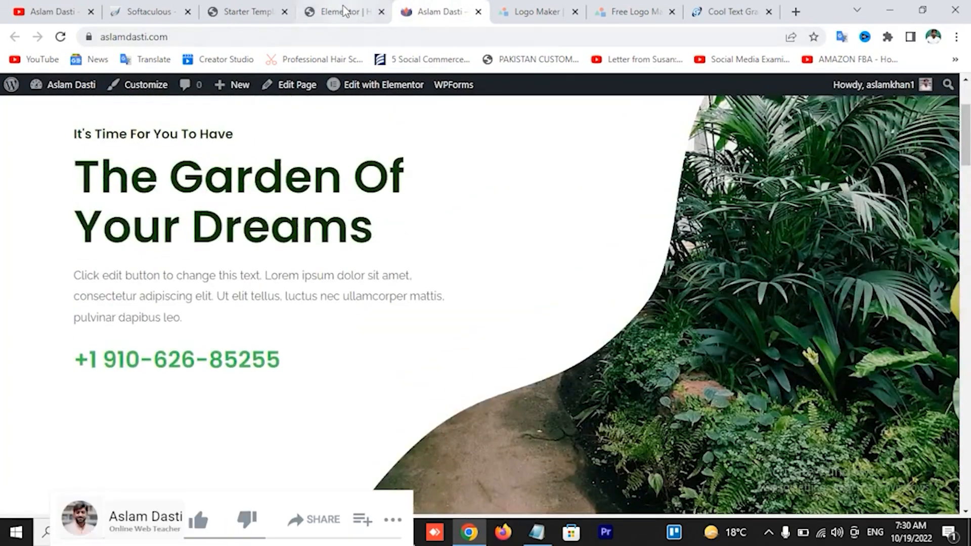
pyautogui.click(343, 10)
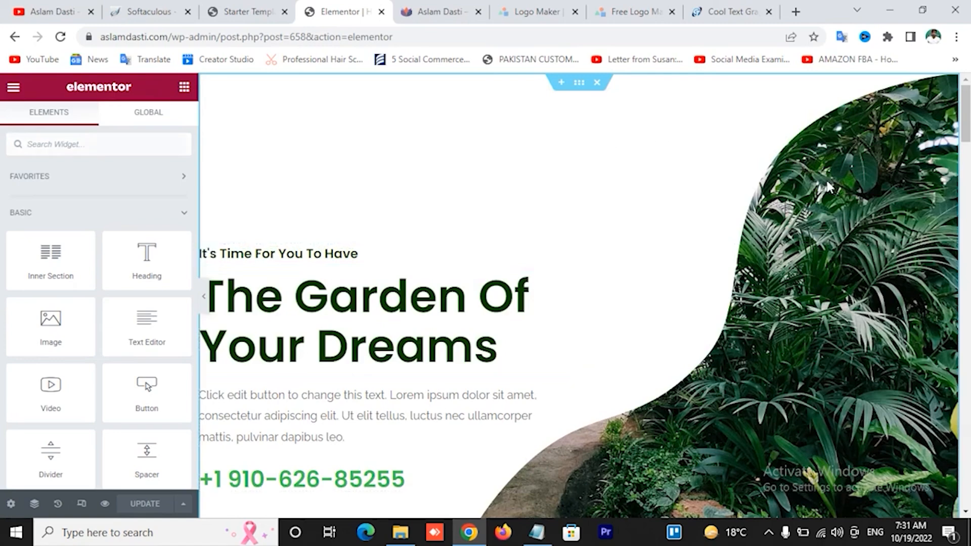
# Click through the hero widgets: the two headings, the intro paragraph and the phone number heading
pyautogui.click(308, 255)
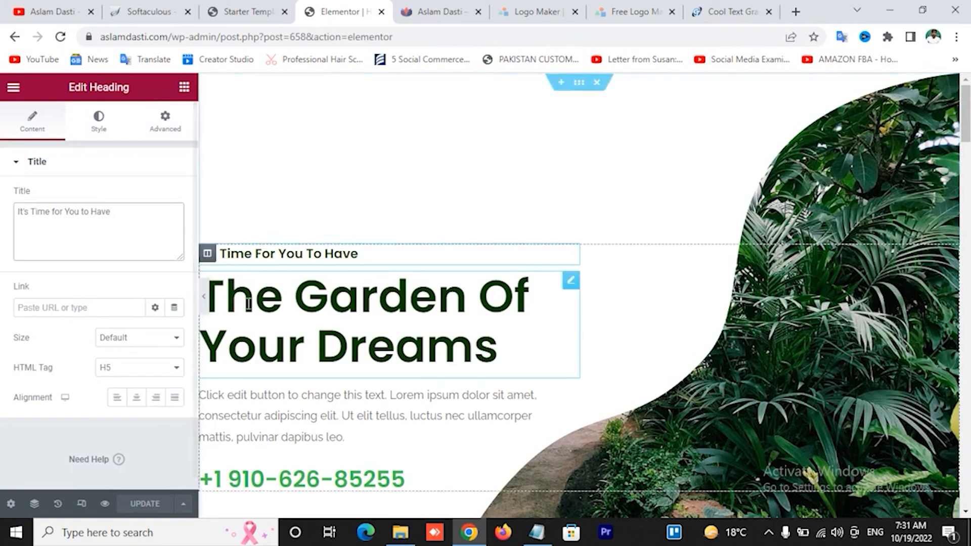
pyautogui.click(552, 319)
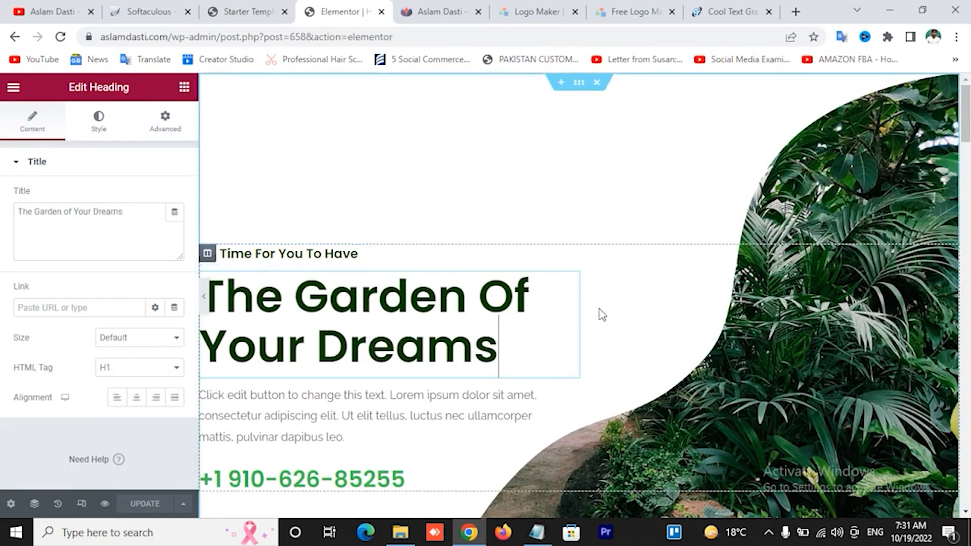
pyautogui.scroll(-3, 602, 310)
pyautogui.click(354, 273)
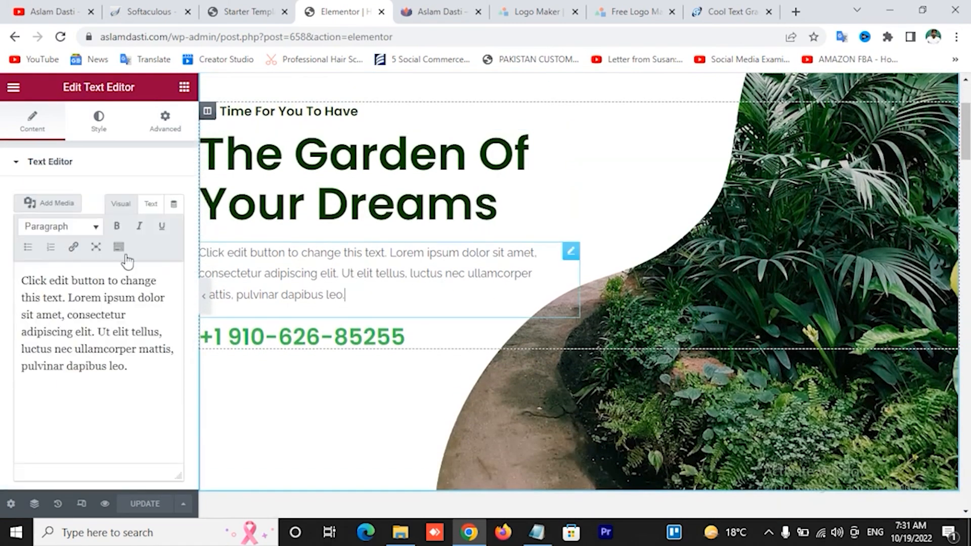
pyautogui.click(336, 334)
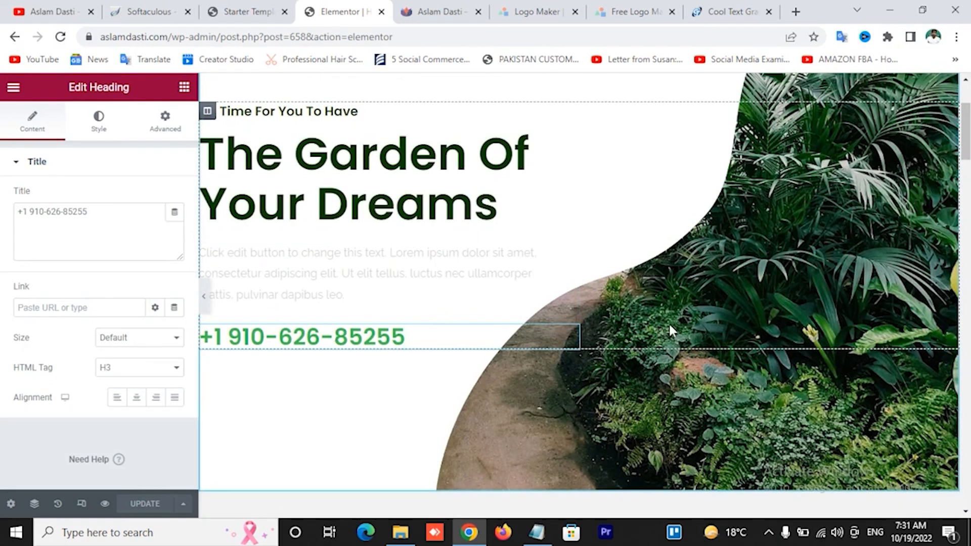
pyautogui.click(83, 223)
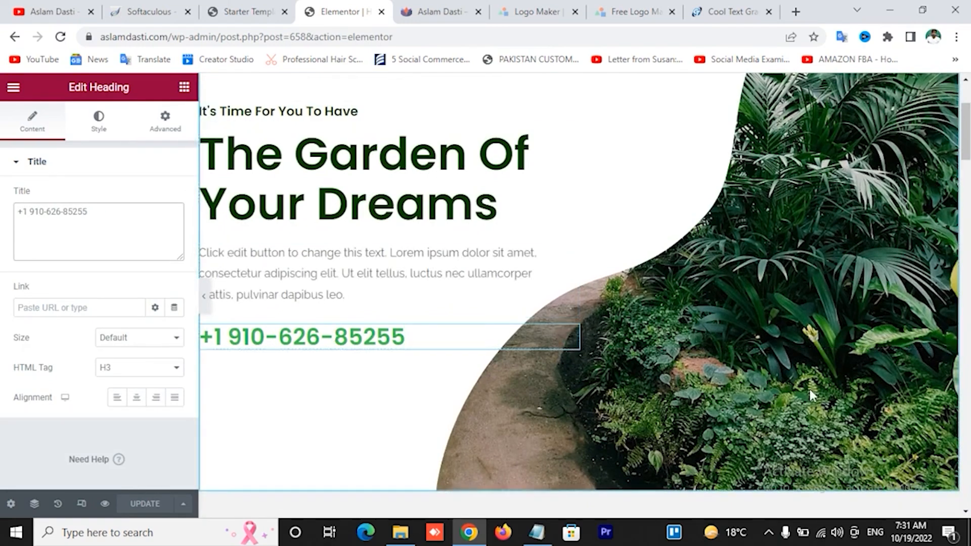
pyautogui.scroll(-4, 809, 387)
pyautogui.scroll(1, 736, 183)
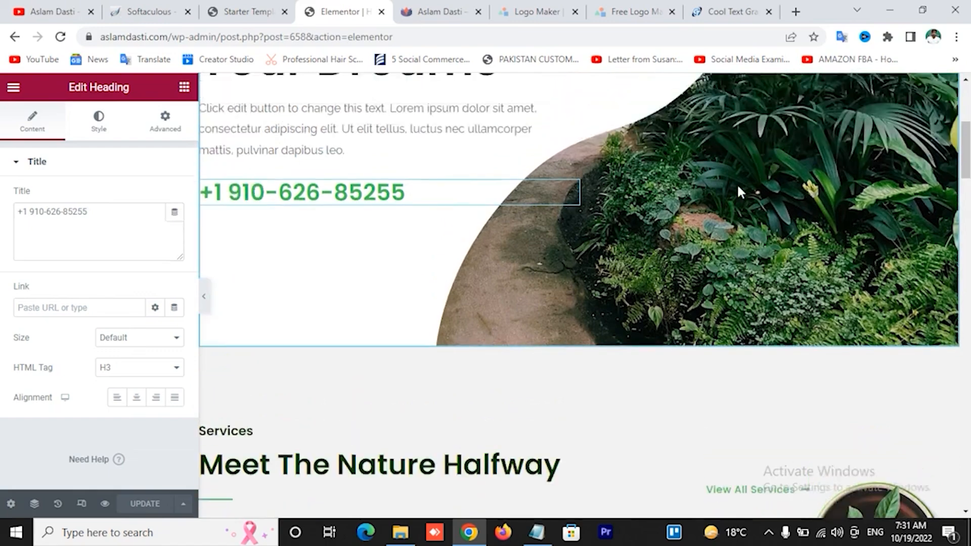
pyautogui.scroll(4, 737, 183)
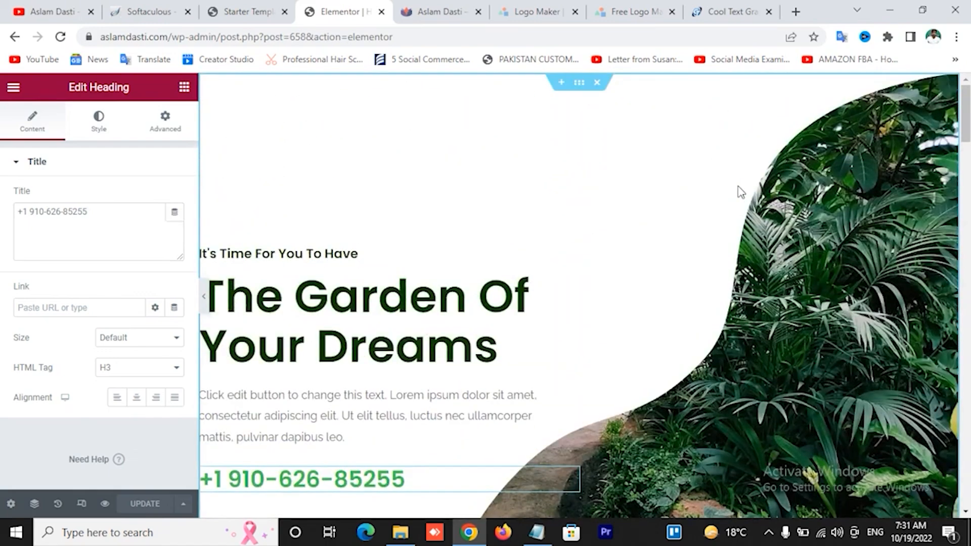
# Select the whole hero section and view its background: Center Right, No-repeat, Contain
pyautogui.click(579, 83)
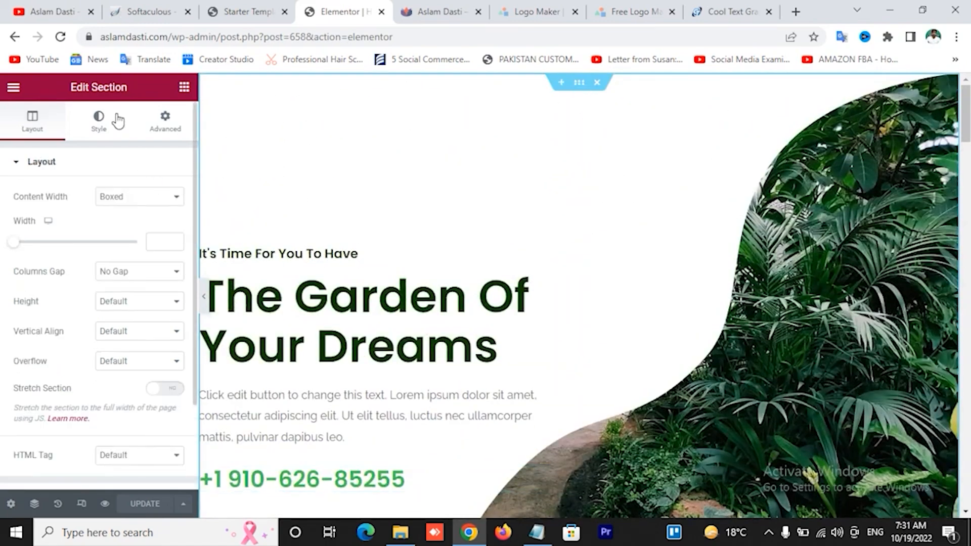
pyautogui.click(100, 127)
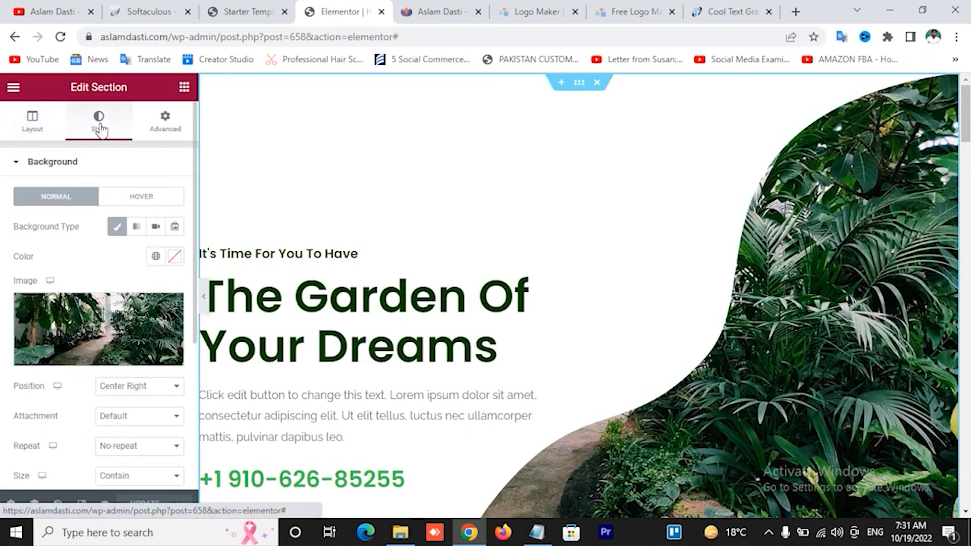
pyautogui.moveTo(123, 348)
pyautogui.scroll(-2, 134, 335)
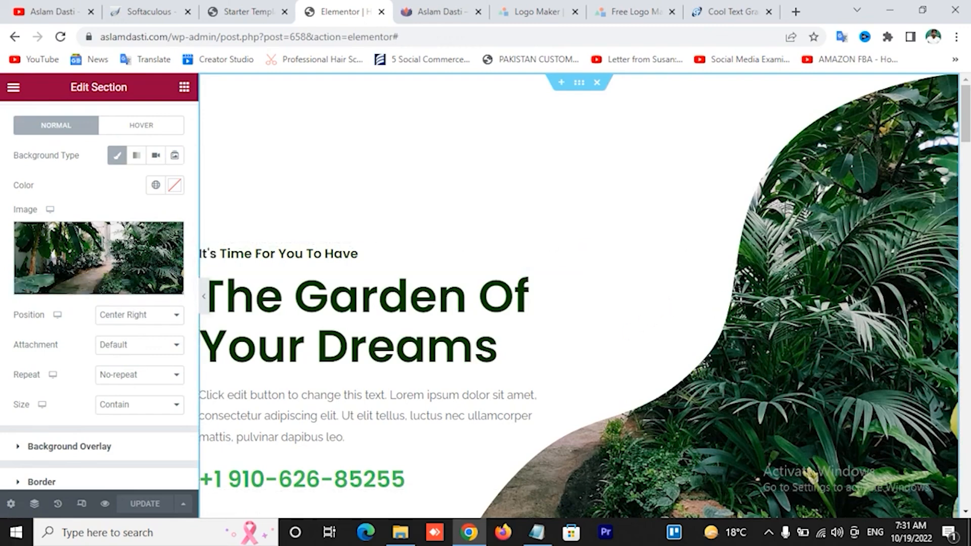
# Scroll to the services section and click through its headings, descriptions and View All Services button
pyautogui.scroll(-10, 857, 281)
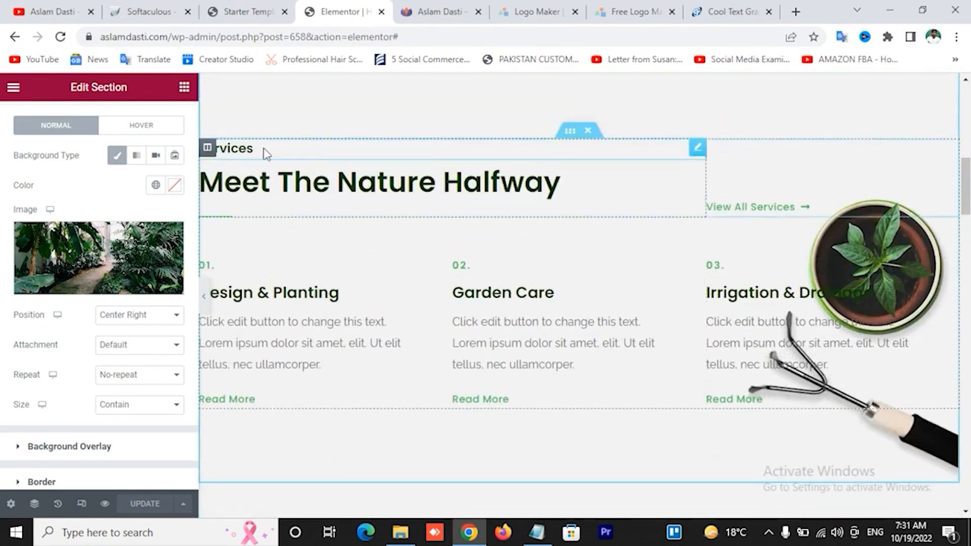
pyautogui.click(282, 169)
pyautogui.click(278, 151)
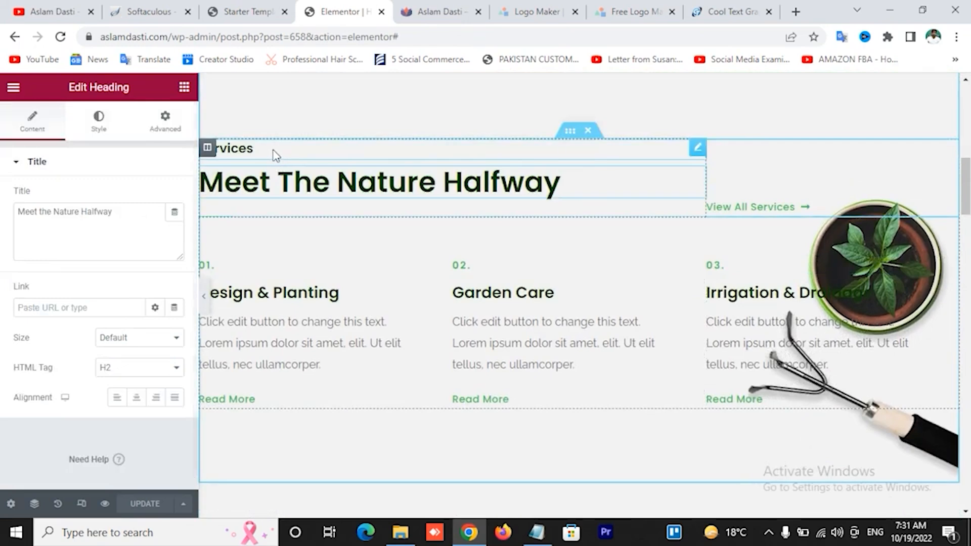
pyautogui.click(897, 283)
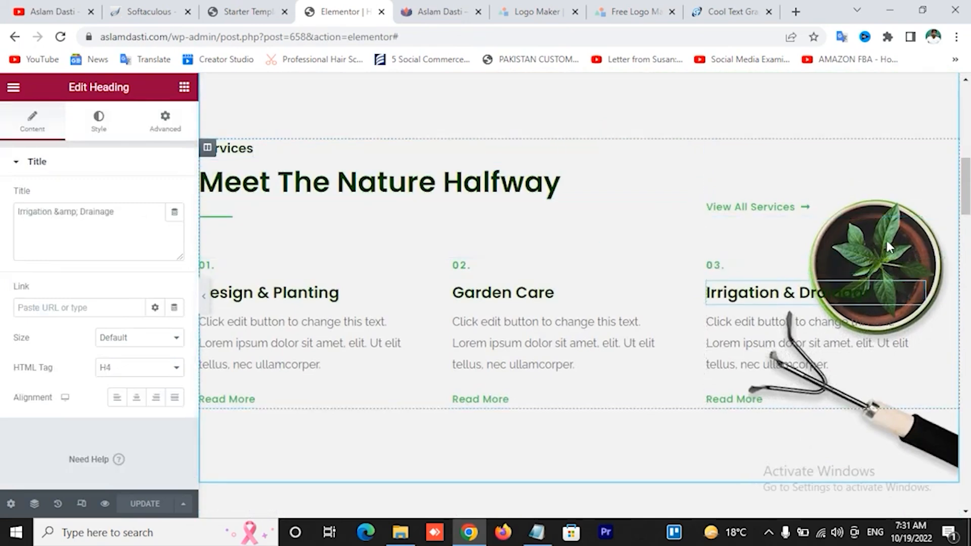
pyautogui.click(835, 363)
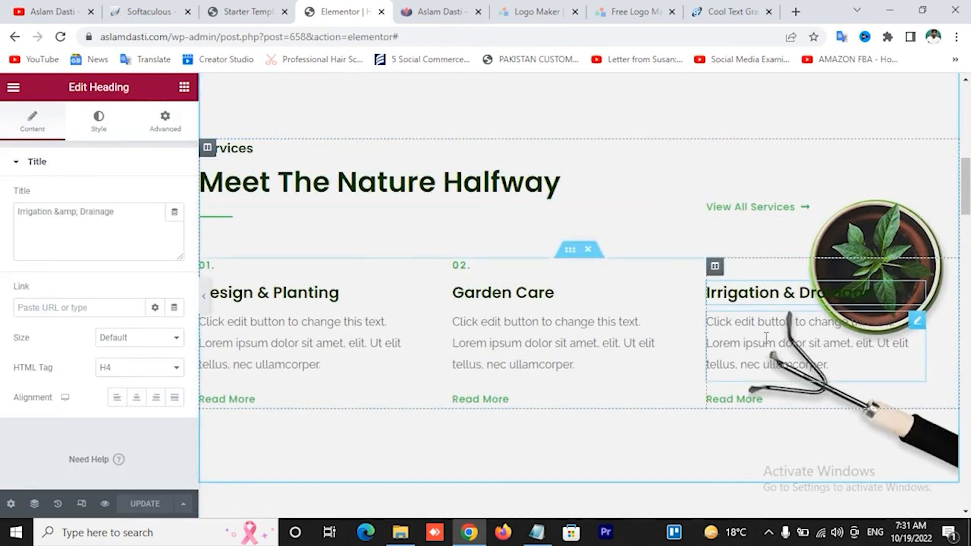
pyautogui.click(534, 337)
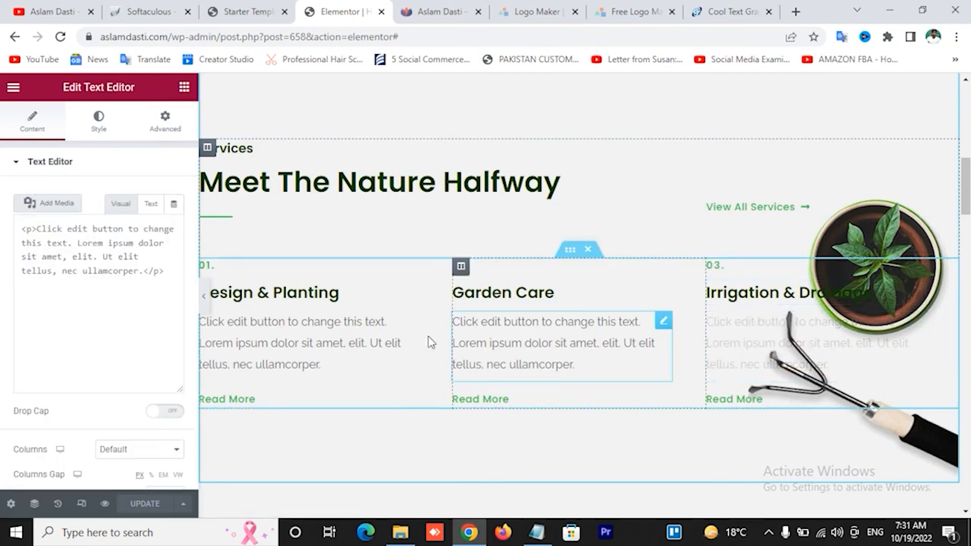
pyautogui.click(347, 336)
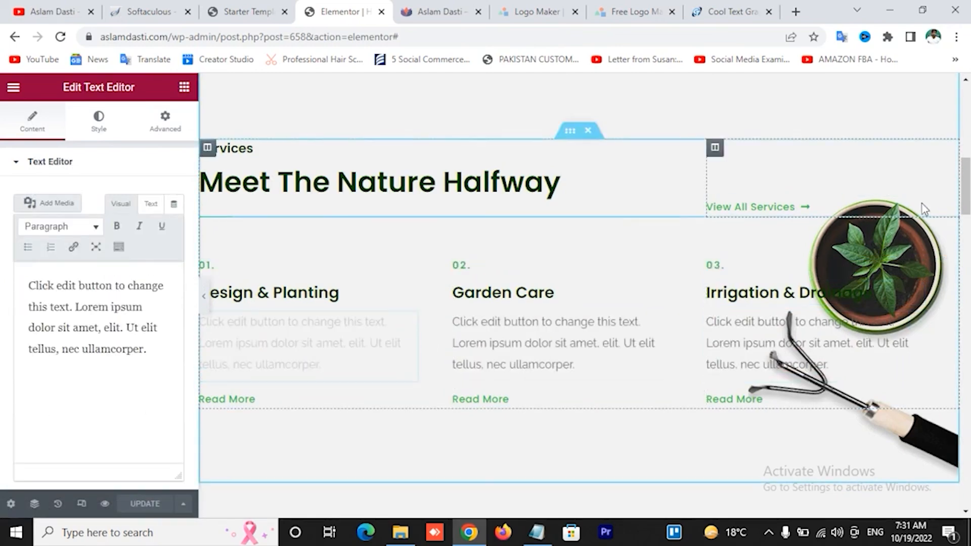
pyautogui.click(950, 208)
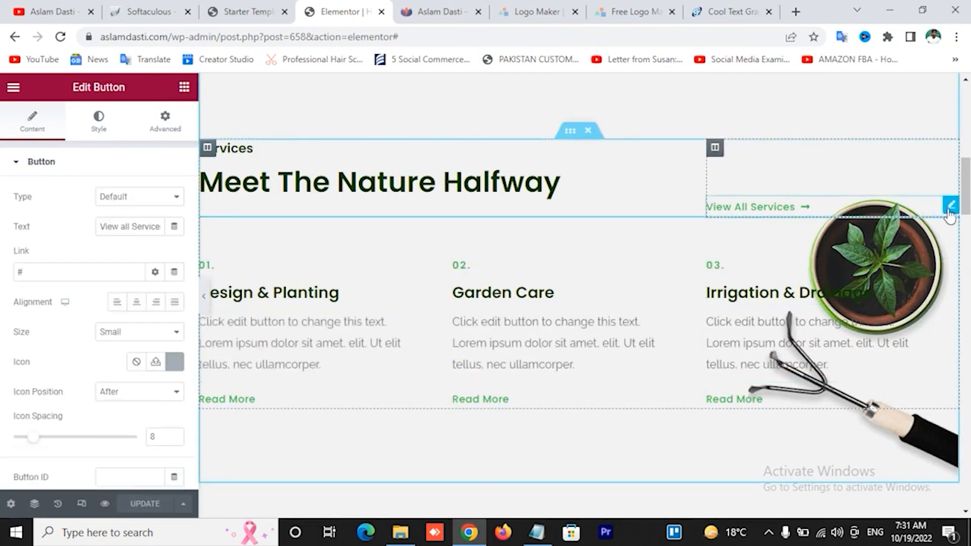
# Select the 03. number heading and show its text colour and typography settings
pyautogui.click(884, 268)
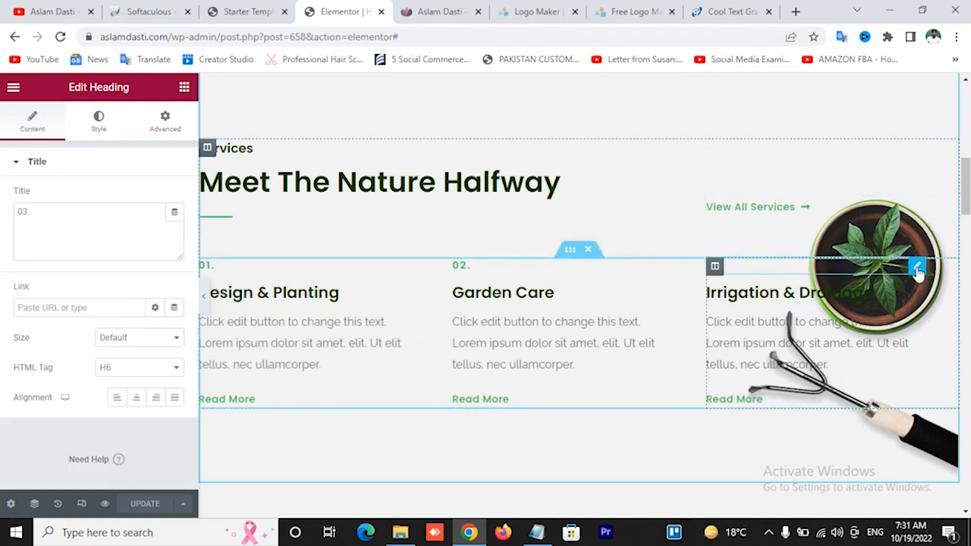
pyautogui.click(101, 120)
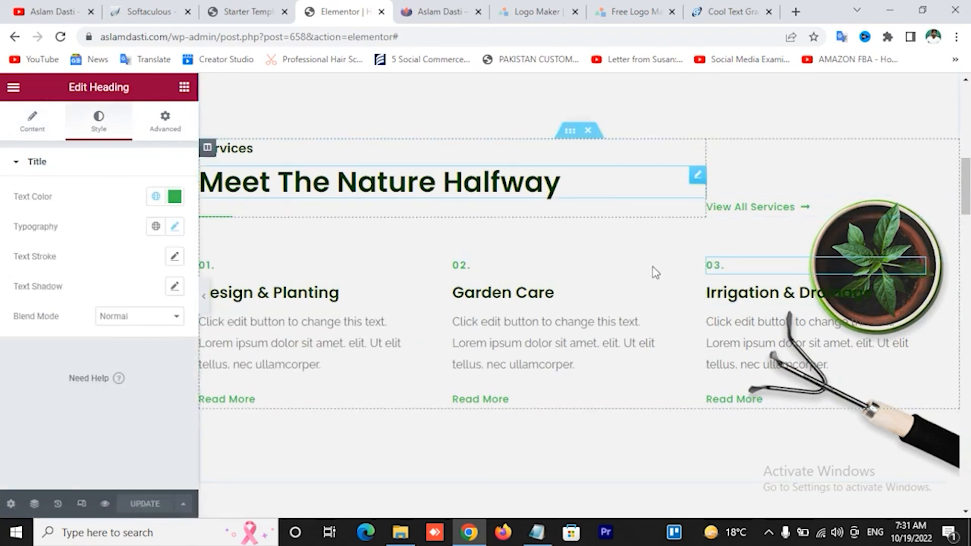
pyautogui.scroll(-7, 656, 273)
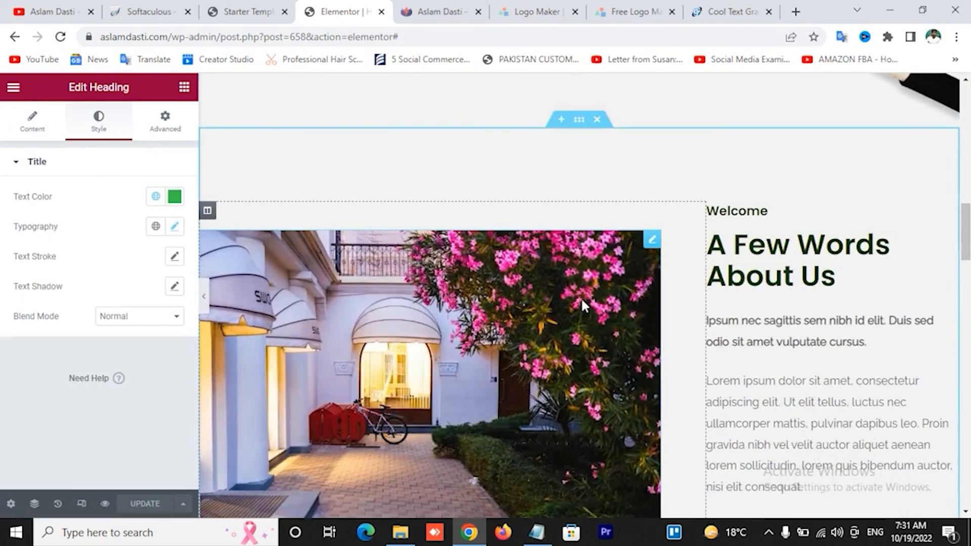
# Open Edit Image for the About Us flowering-building photo, then scroll down to the 14+ Years section
pyautogui.click(652, 239)
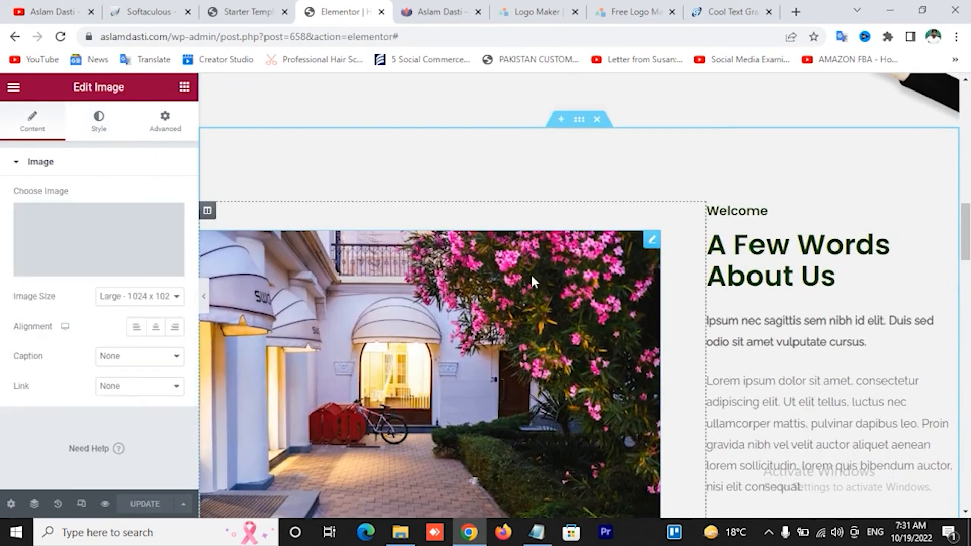
pyautogui.scroll(-3, 348, 320)
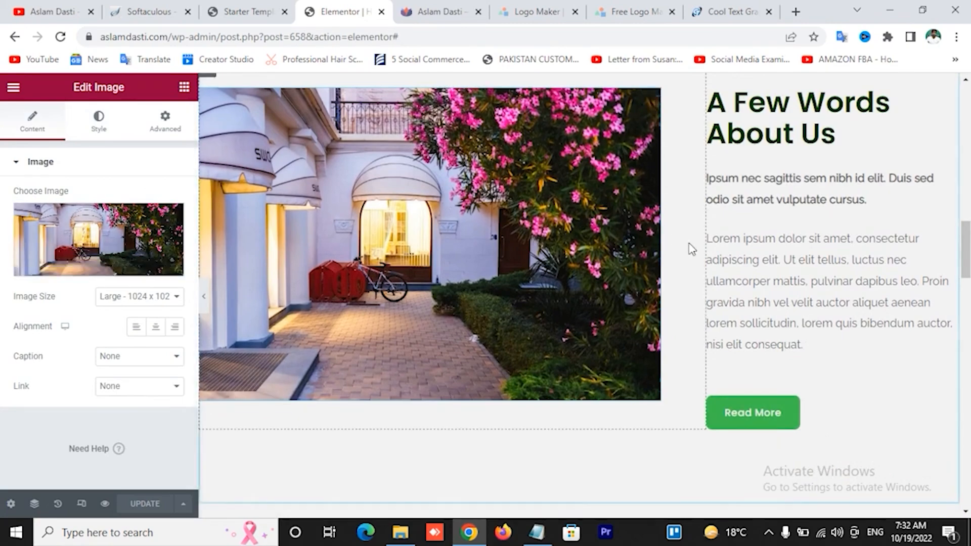
pyautogui.scroll(3, 809, 230)
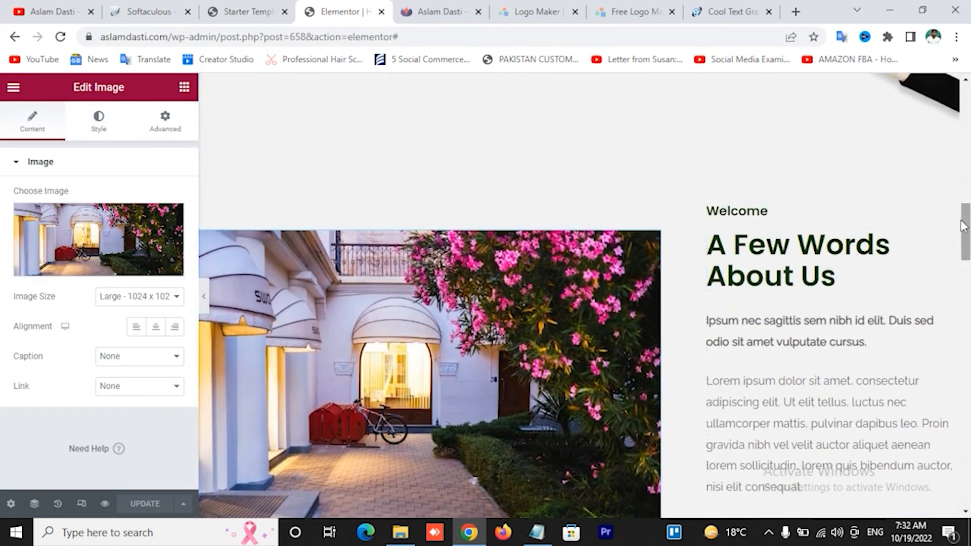
pyautogui.scroll(-8, 788, 307)
pyautogui.scroll(-4, 788, 308)
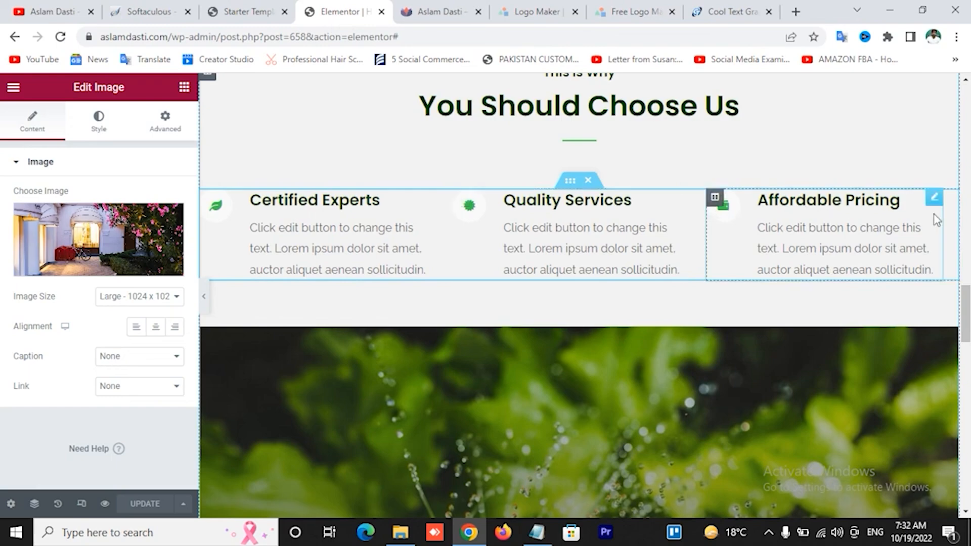
pyautogui.scroll(-3, 797, 247)
pyautogui.scroll(-2, 798, 246)
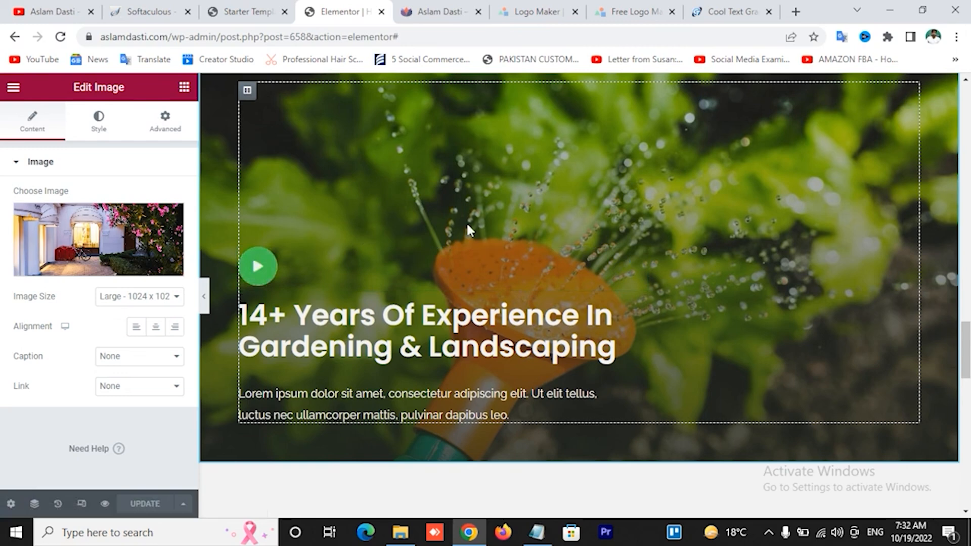
pyautogui.scroll(3, 773, 205)
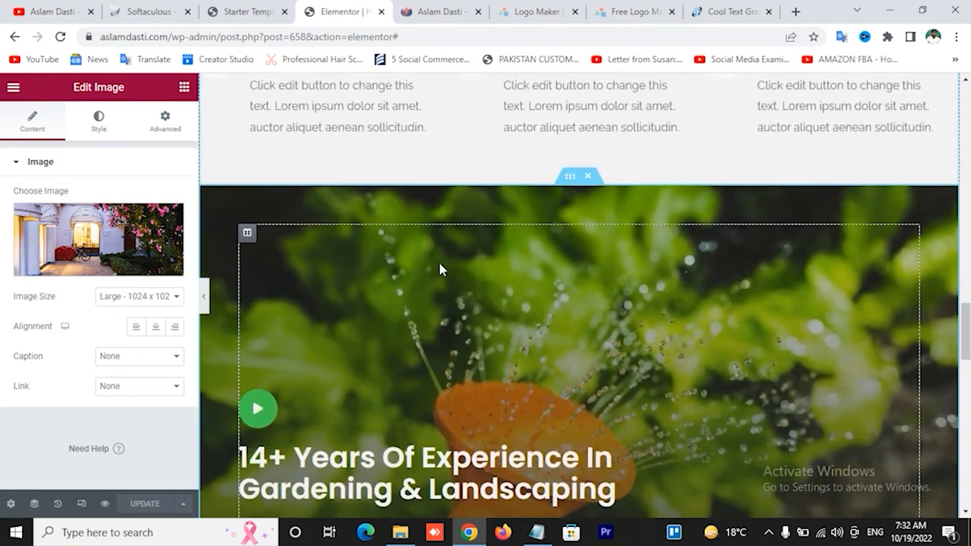
# Review the banner column's Style, Advanced and Layout settings, then open the play icon's Edit Icon panel
pyautogui.click(248, 232)
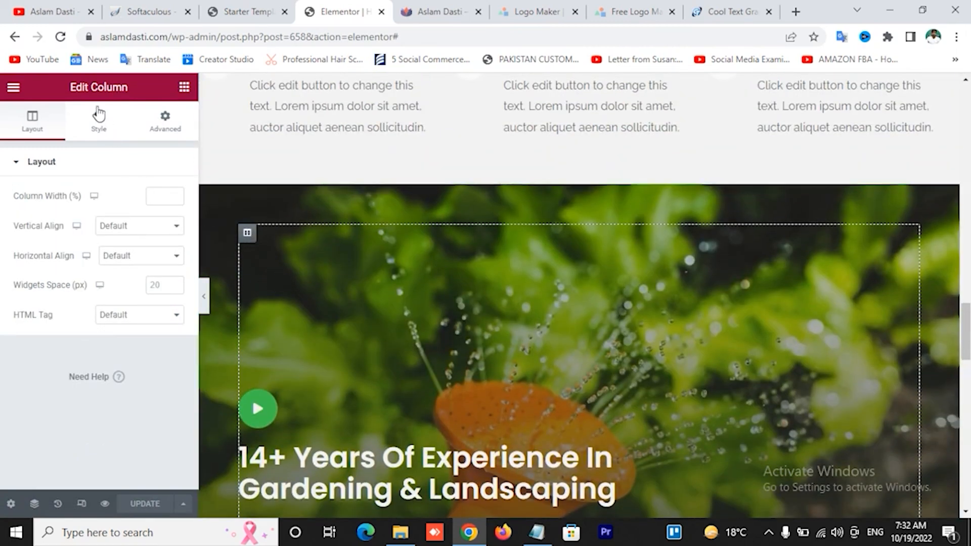
pyautogui.click(92, 128)
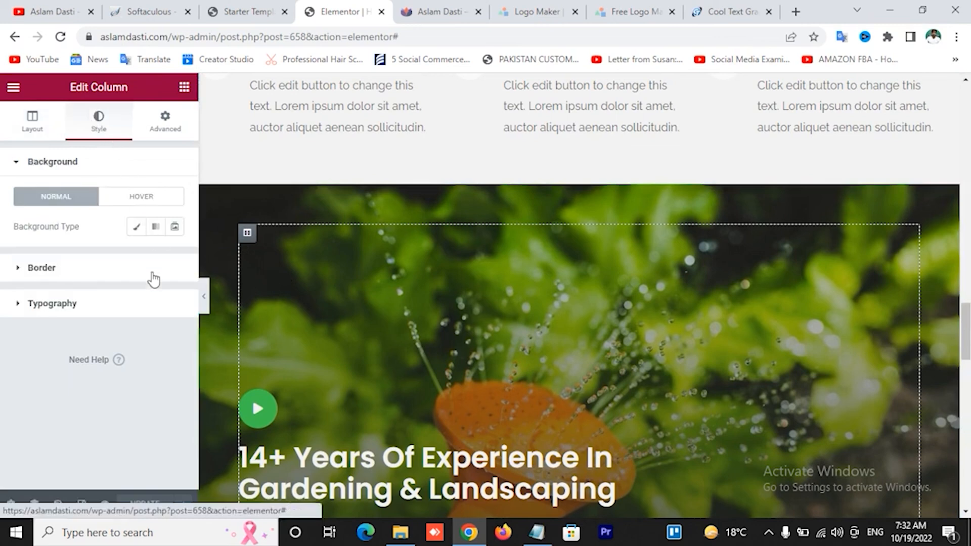
pyautogui.click(164, 128)
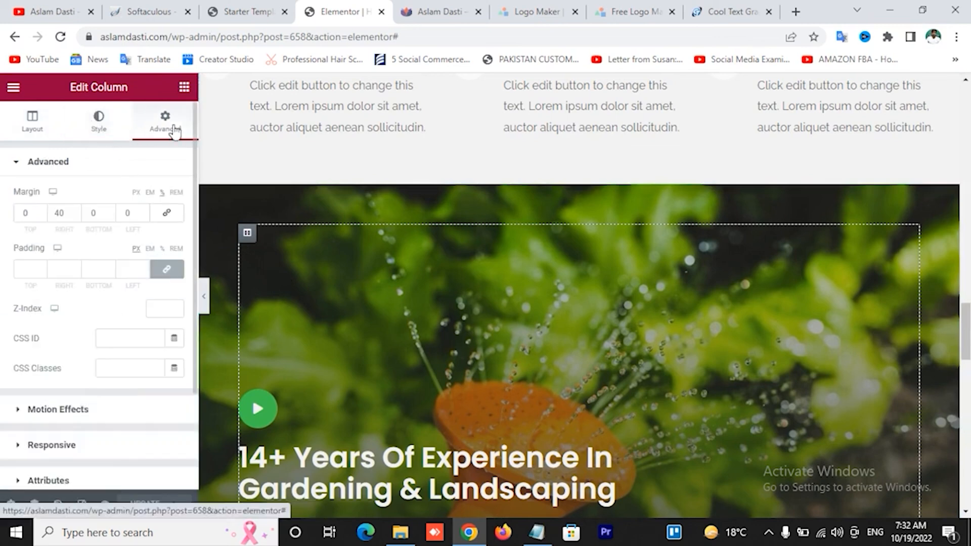
pyautogui.click(33, 131)
pyautogui.scroll(-3, 666, 270)
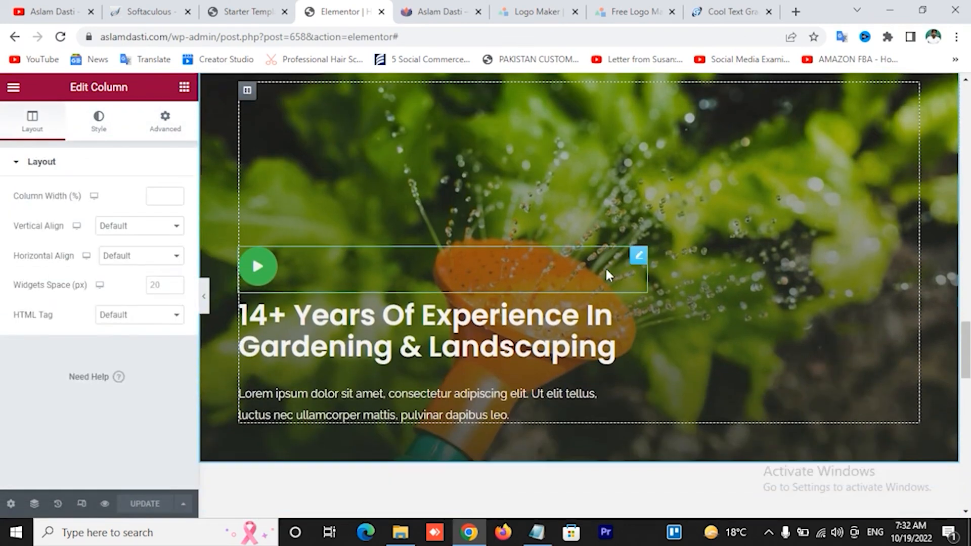
pyautogui.click(614, 257)
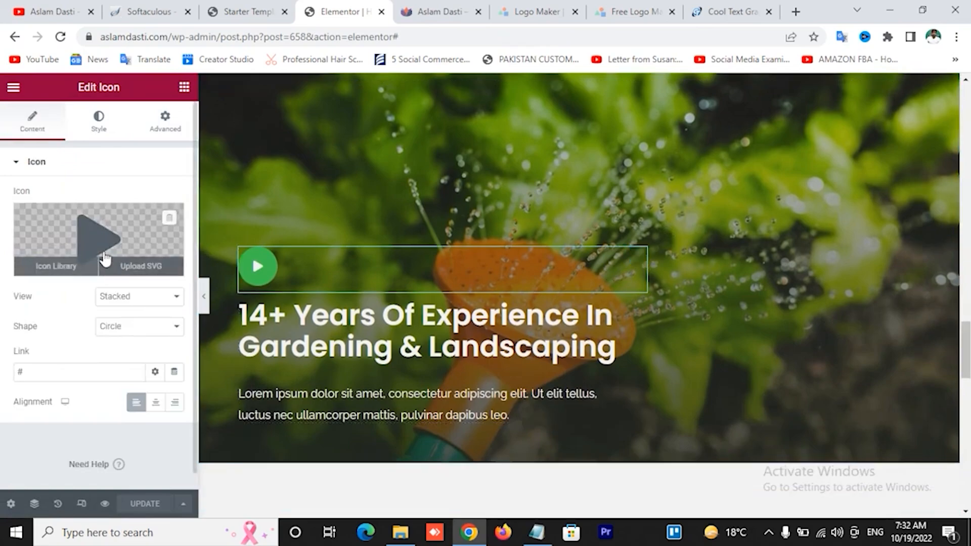